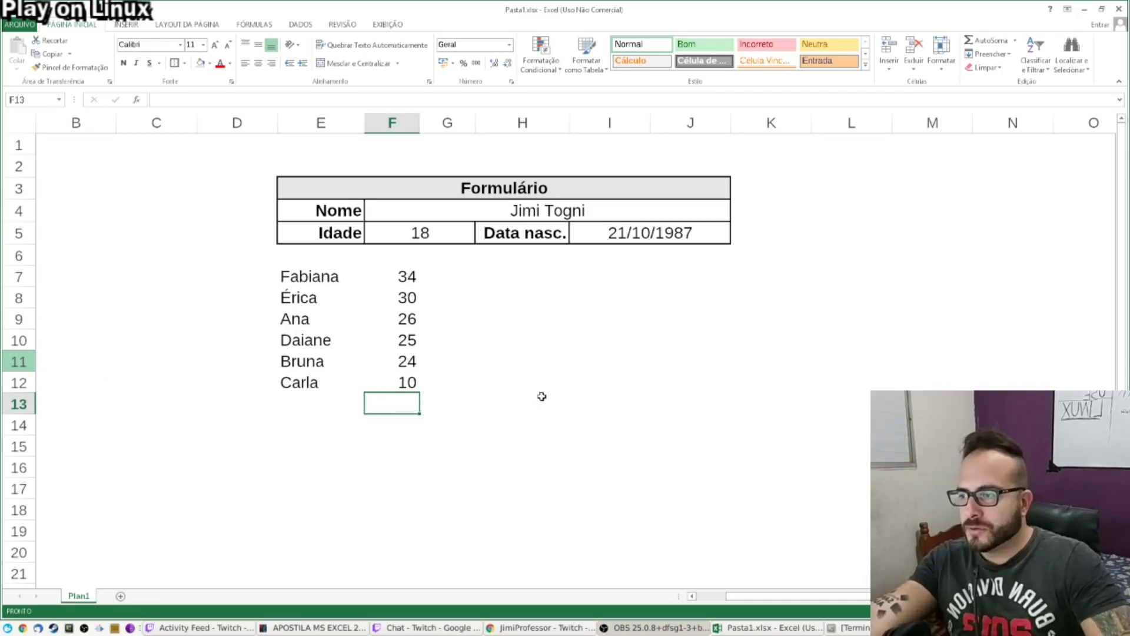
left_click(1015, 40)
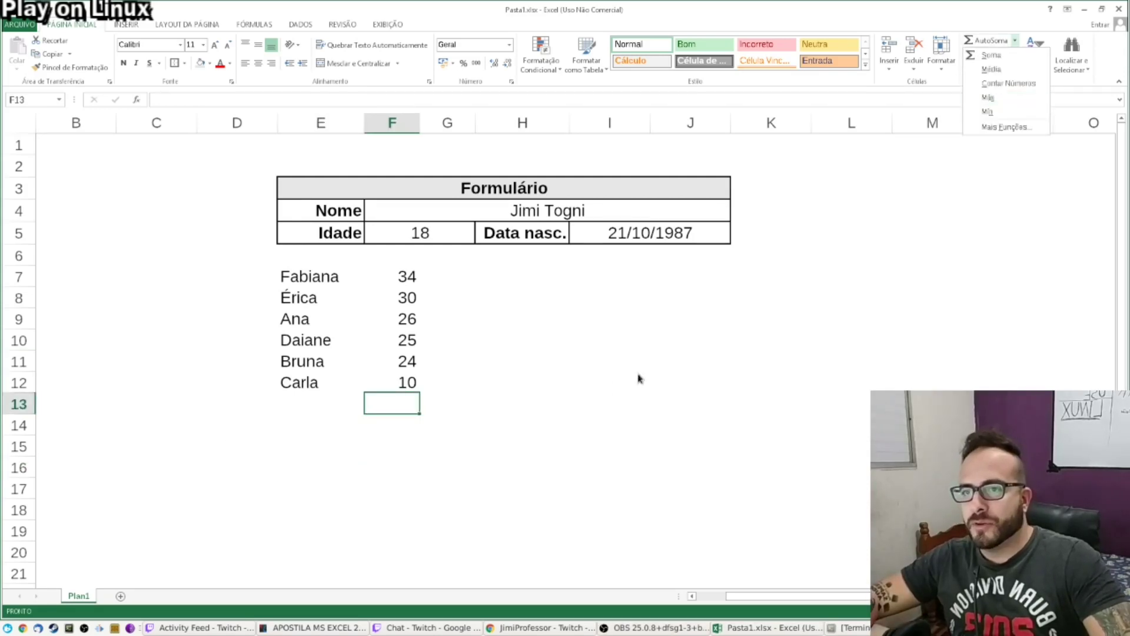
key("Escape")
left_click(1017, 40)
left_click(406, 403)
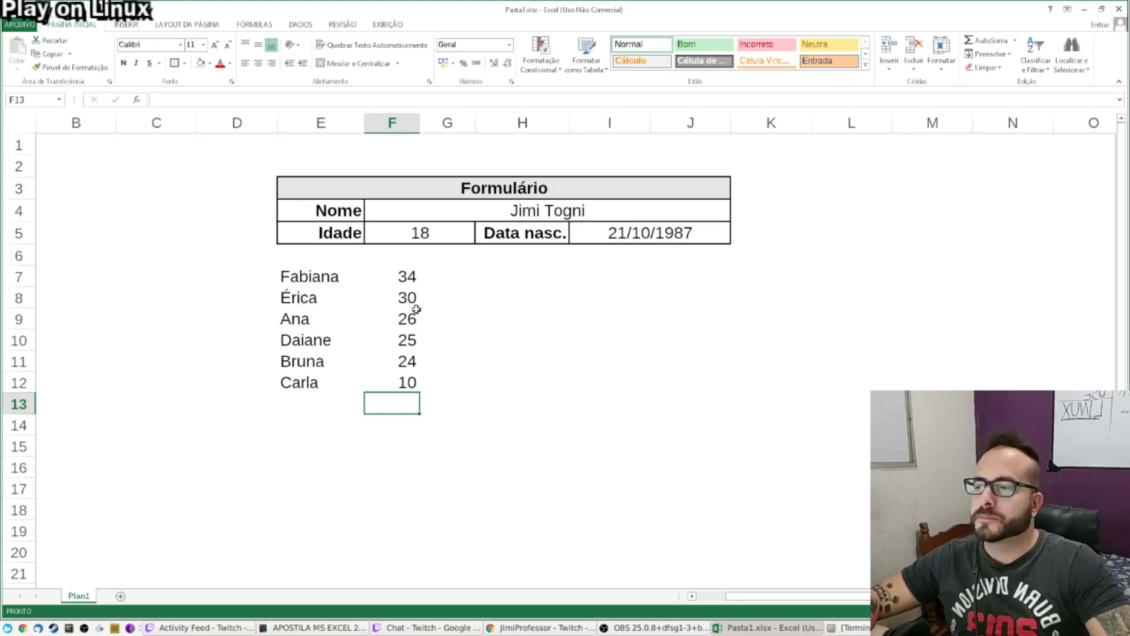
left_click_drag(404, 278, 392, 387)
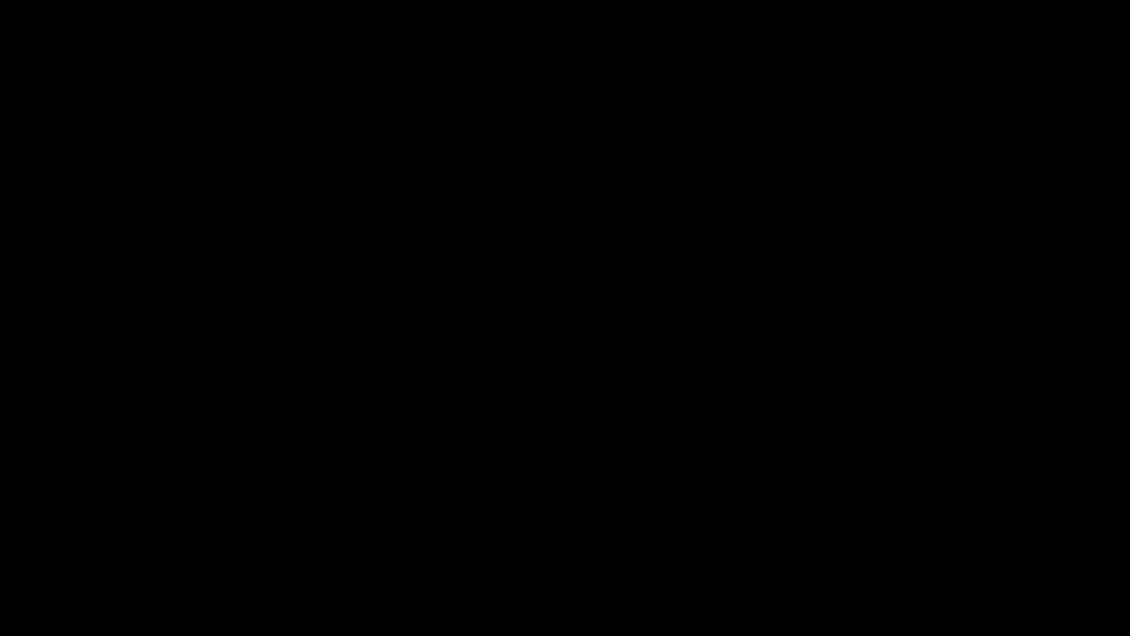
left_click(403, 406)
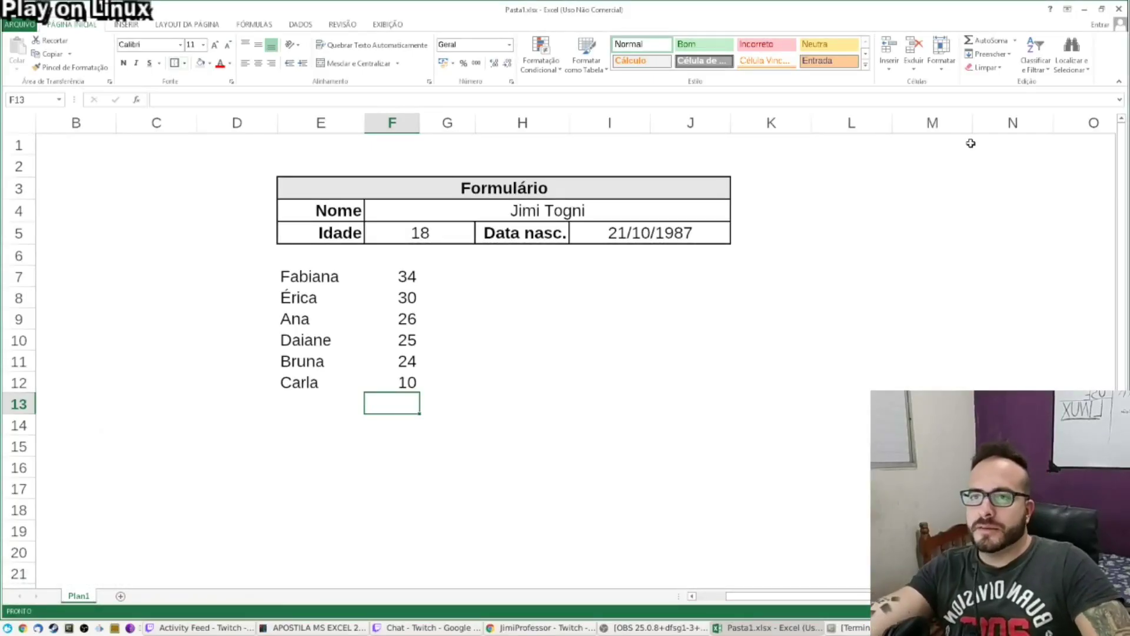
left_click(1016, 43)
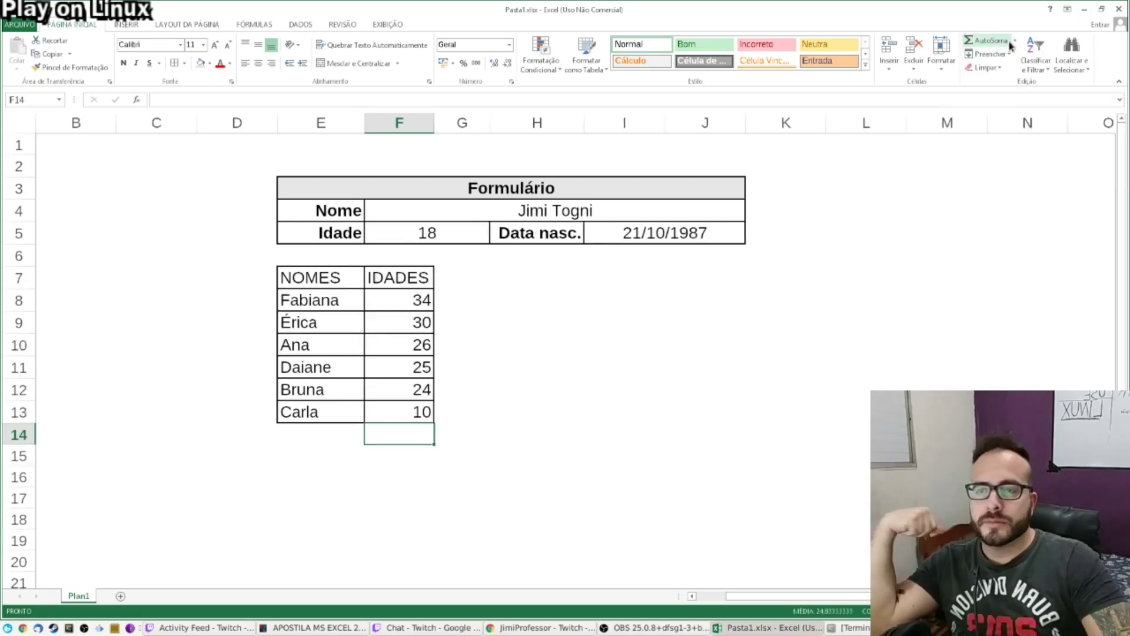
left_click(1015, 40)
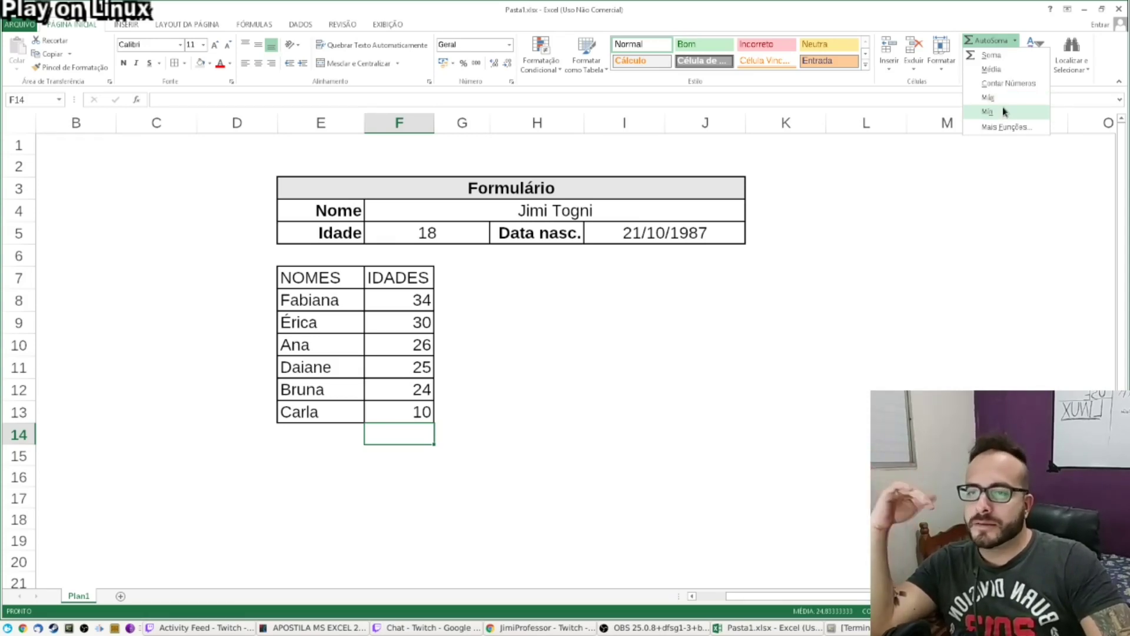
left_click(412, 476)
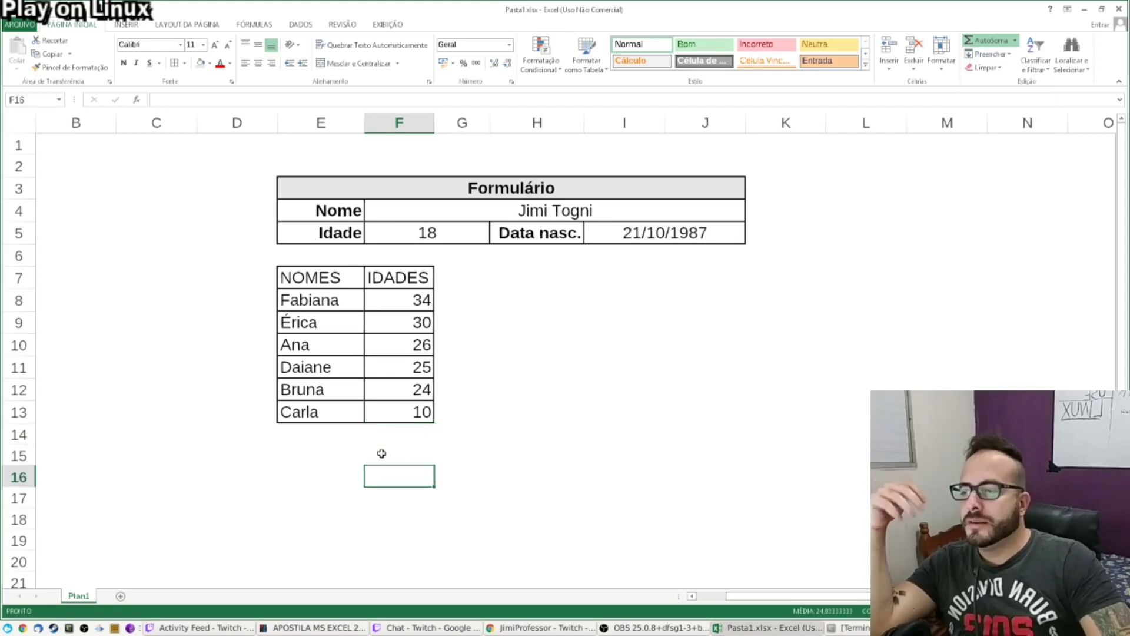
left_click(381, 453)
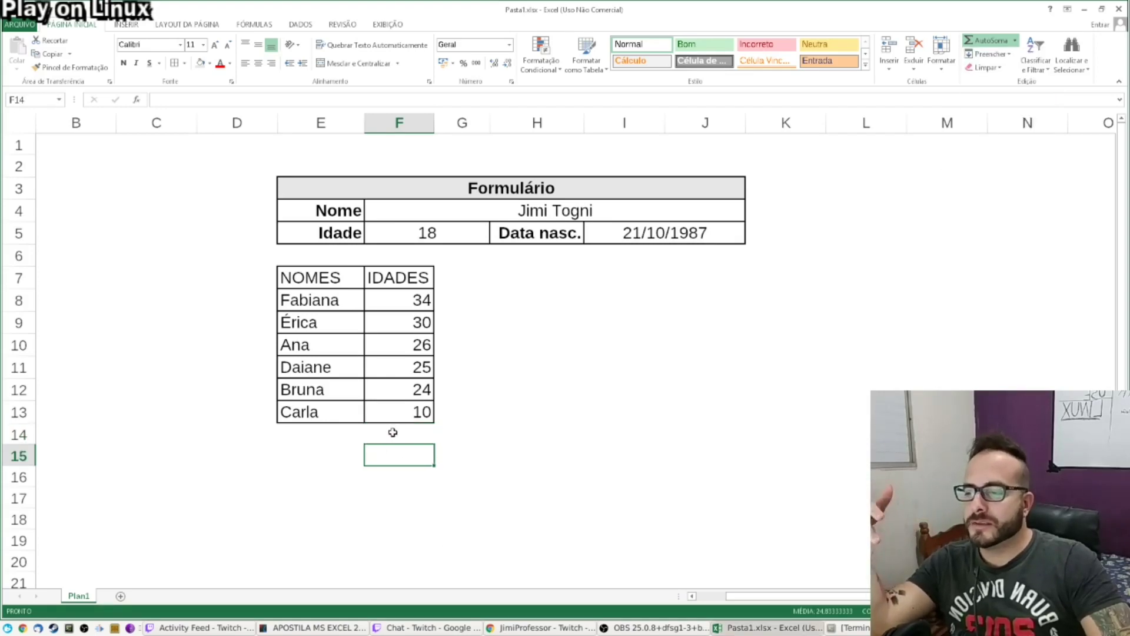
Enter the label MAIOR IDADE in cell E15 and fit column E's width to its contents
left_click(314, 427)
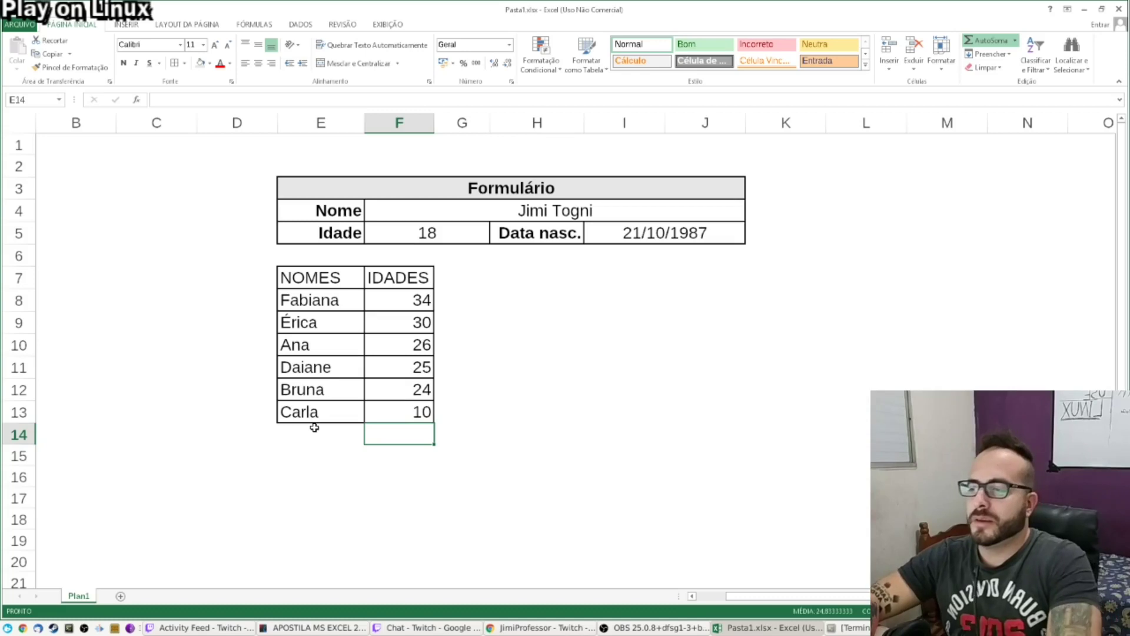
left_click(314, 459)
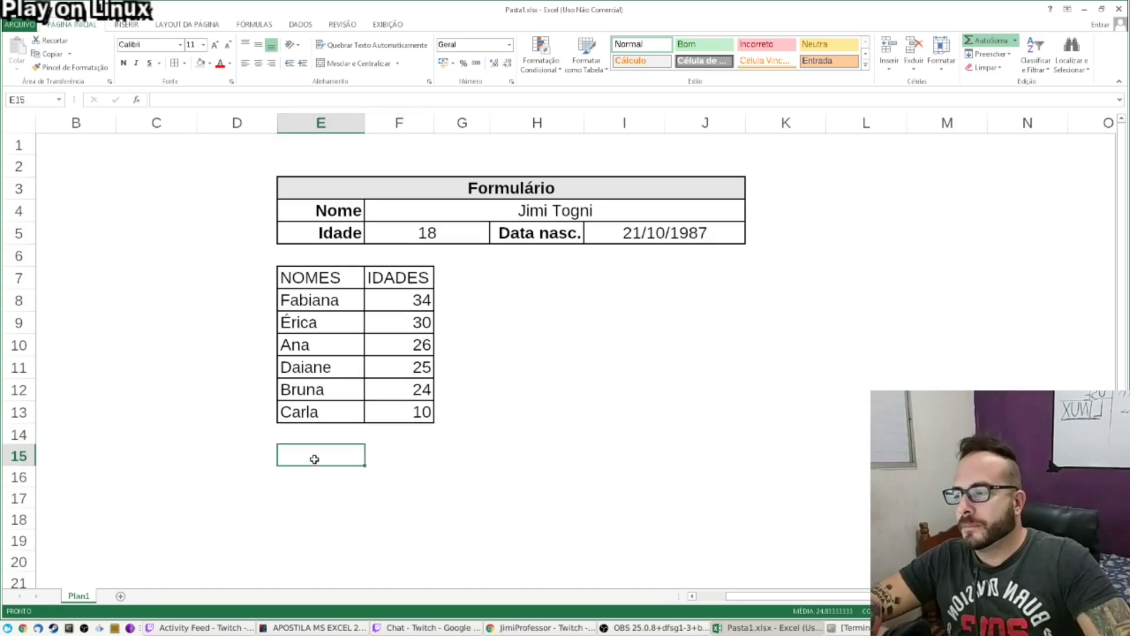
type("MAIOR ")
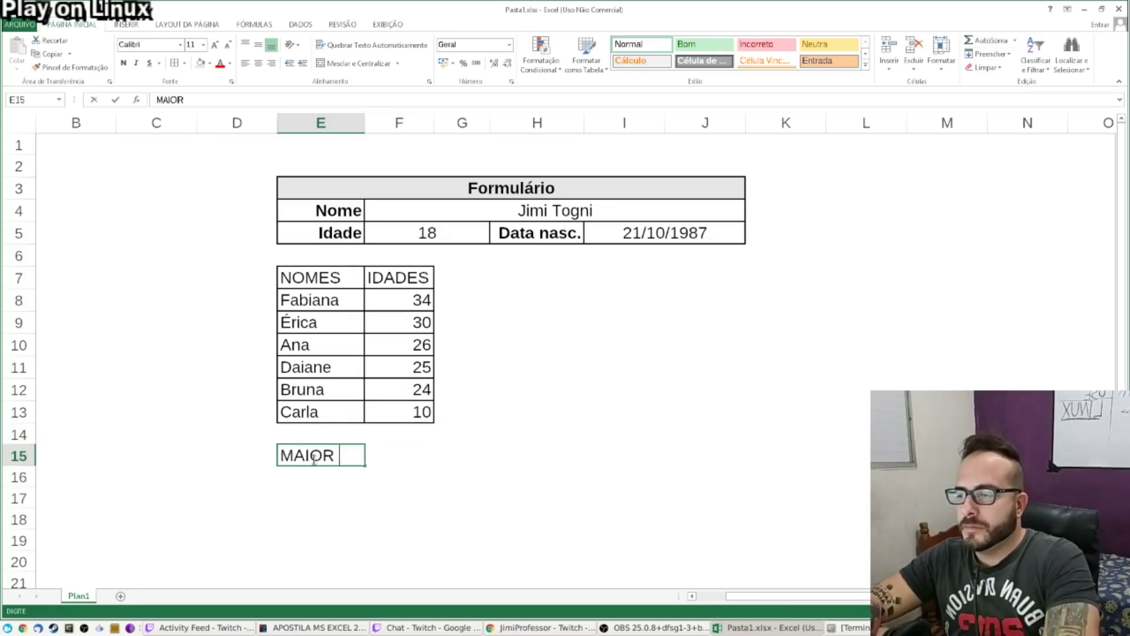
type("IDADE")
key("Return")
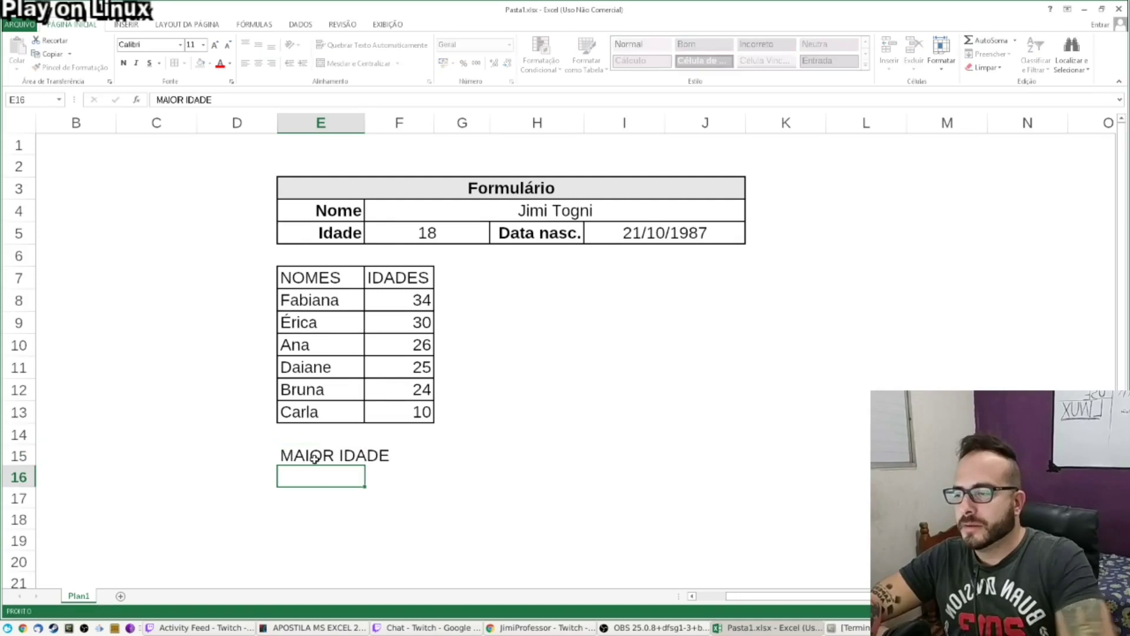
double_click(365, 122)
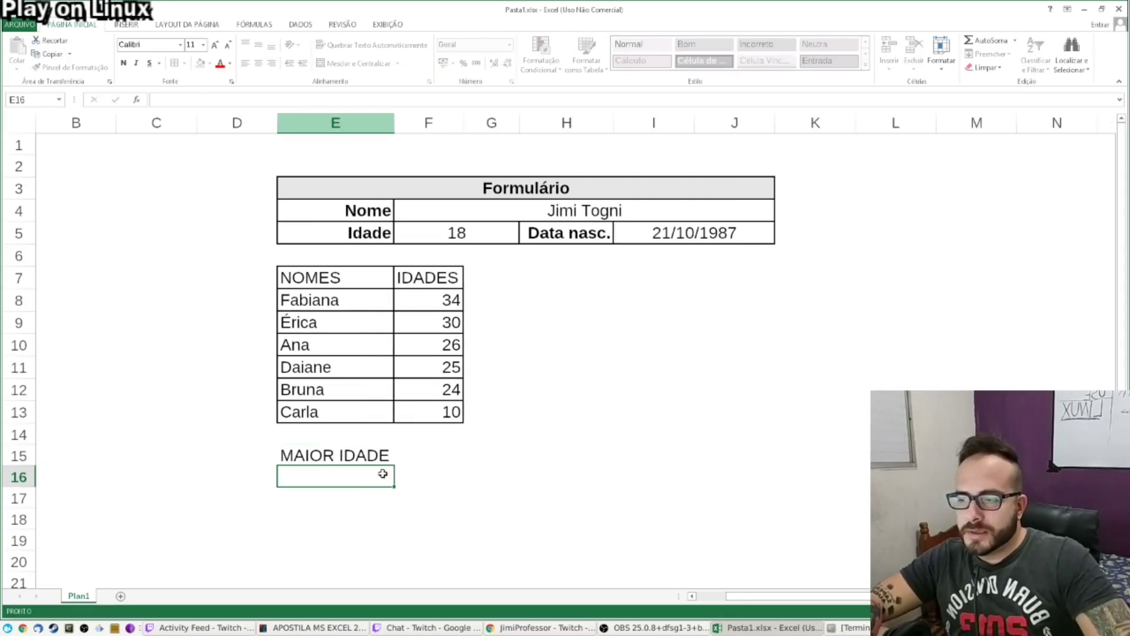
left_click(356, 457)
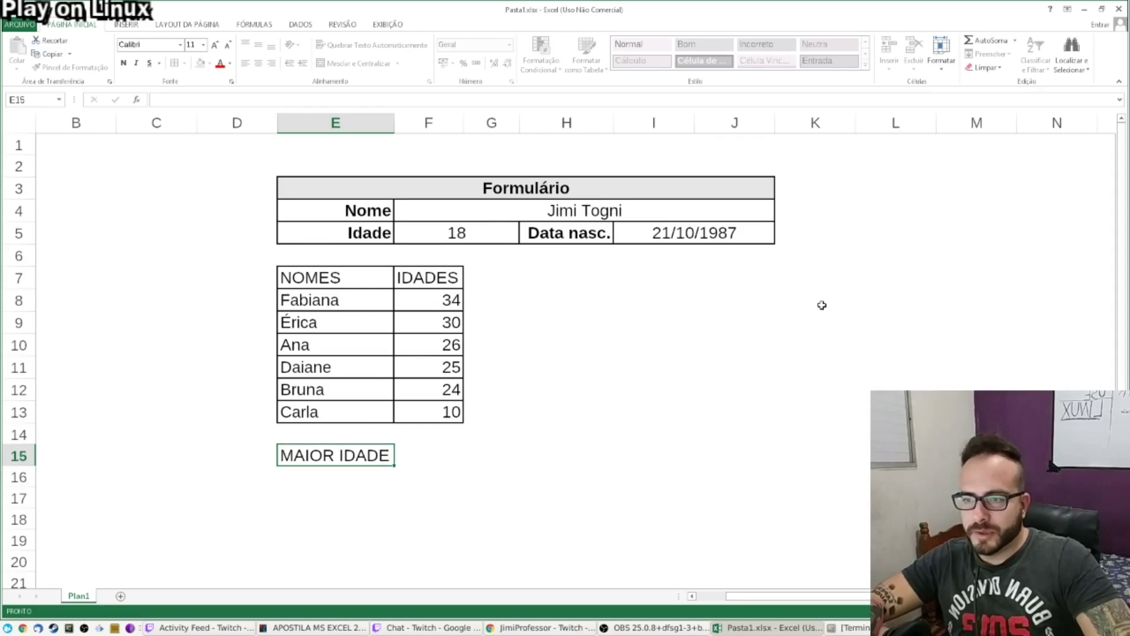
left_click(652, 294)
left_click_drag(321, 274, 385, 469)
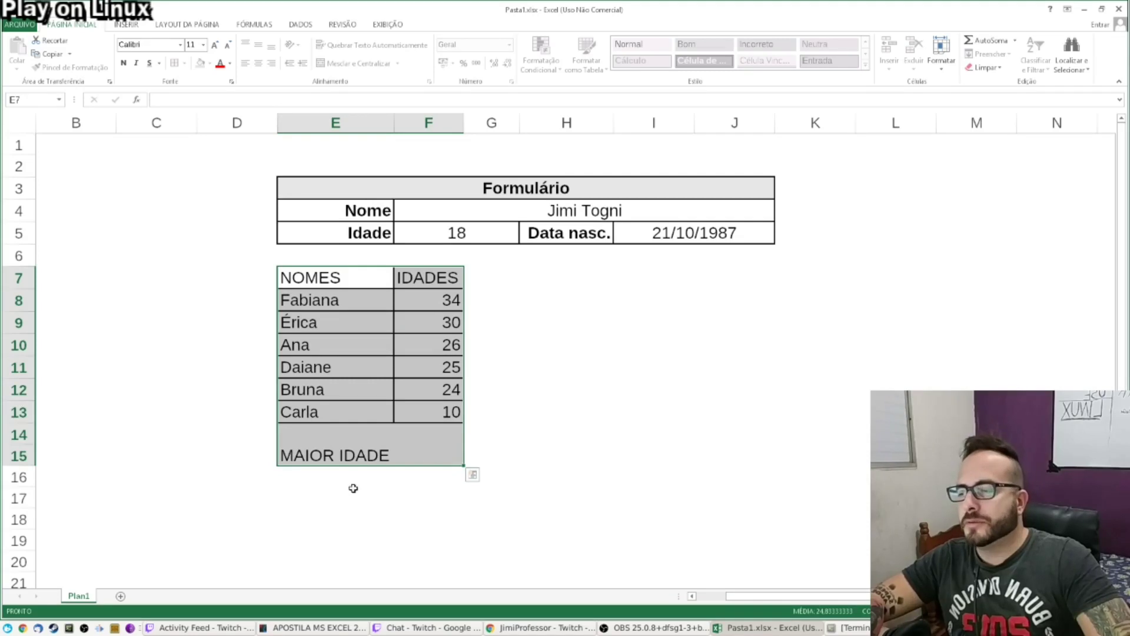
left_click(328, 490)
left_click(317, 472)
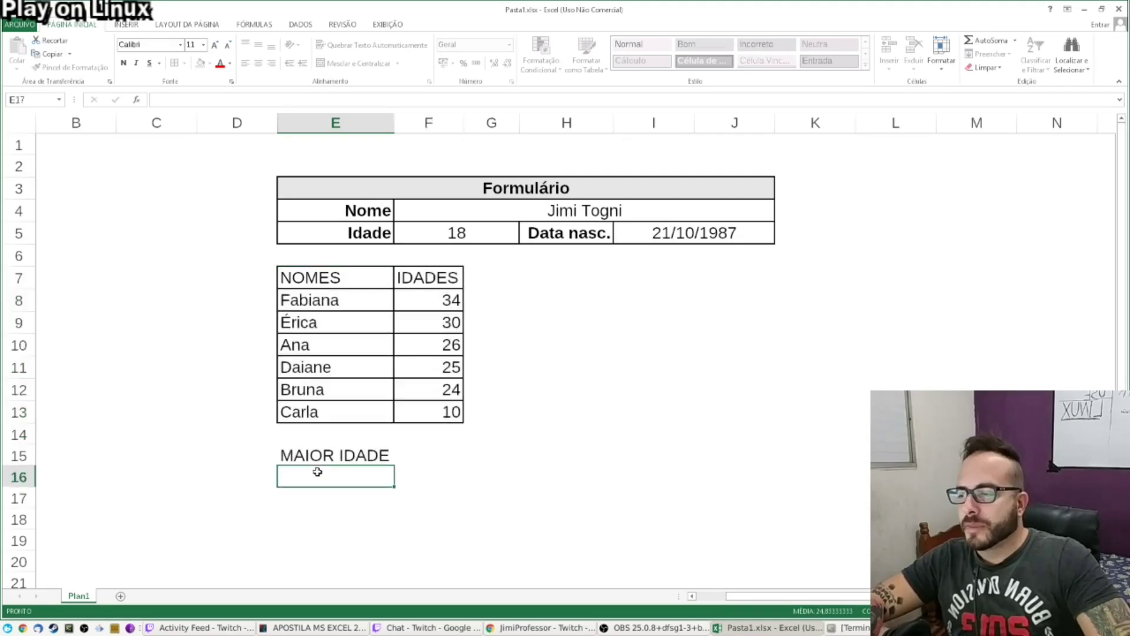
left_click(325, 434)
left_click_drag(324, 434, 418, 434)
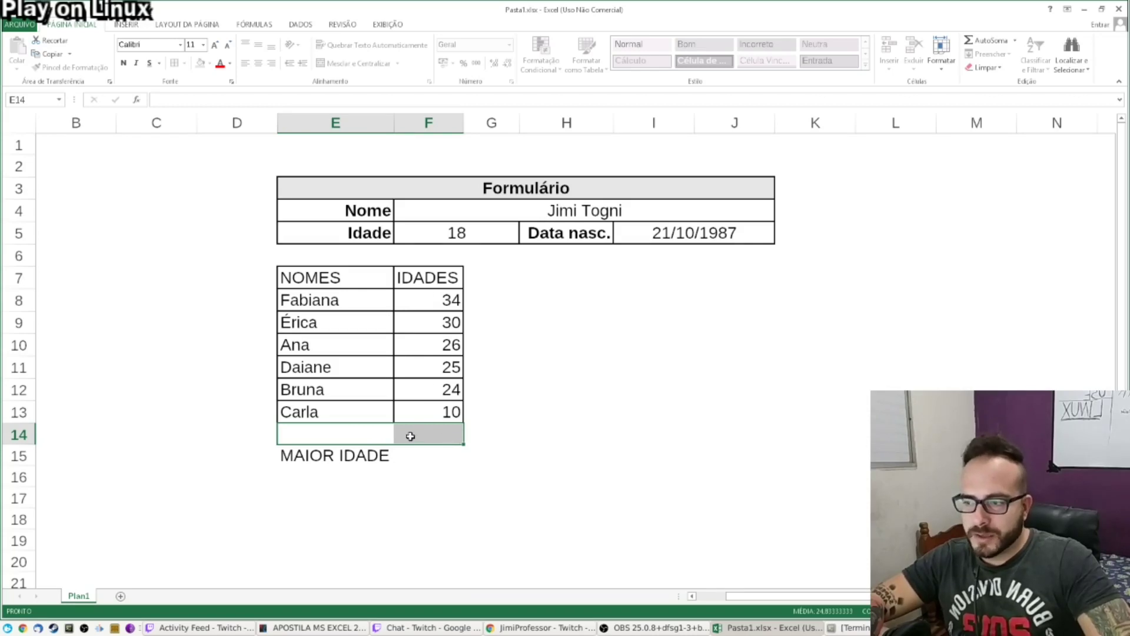
left_click(349, 430)
left_click(412, 434)
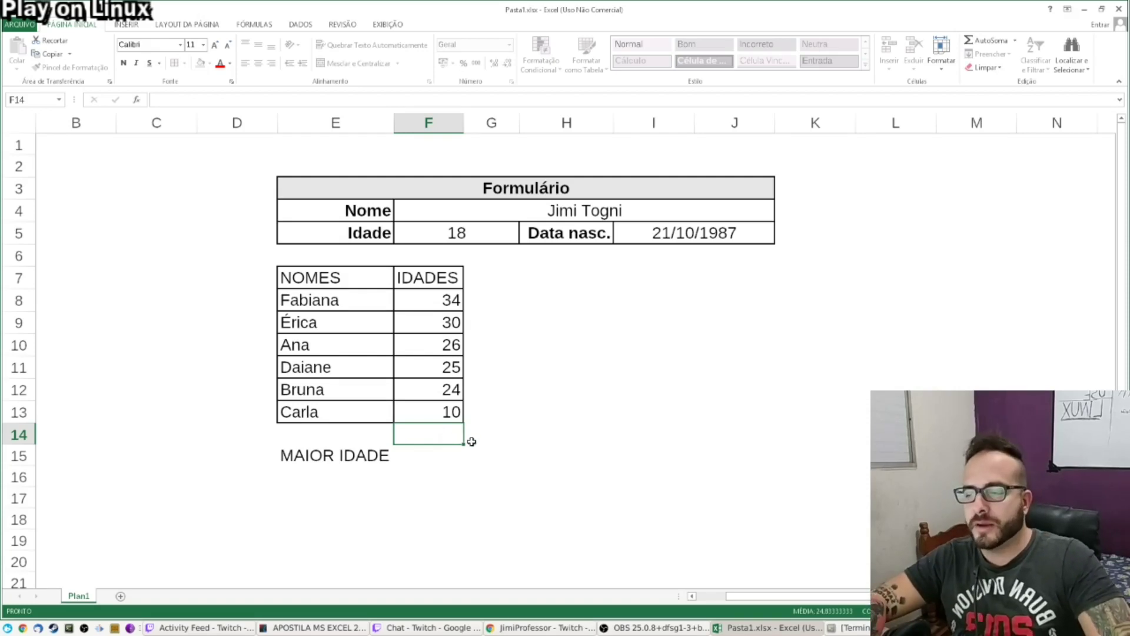
left_click(344, 461)
left_click(320, 479)
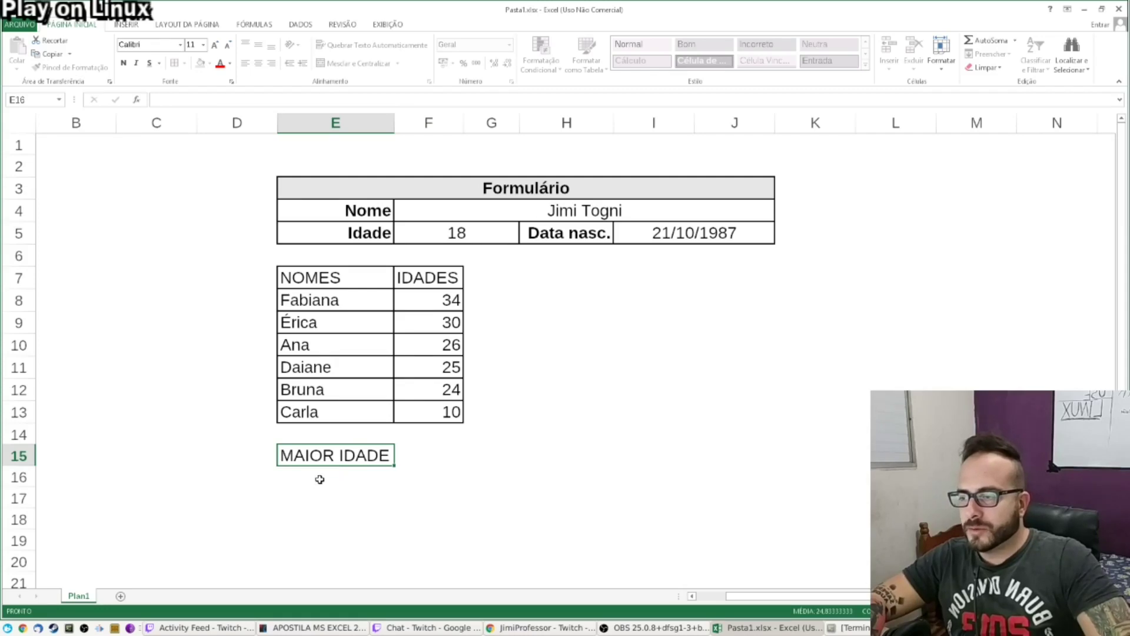
left_click(550, 508)
Enter the label MENOR IDADE in cell E16 and fit column E's width to its contents
left_click(347, 477)
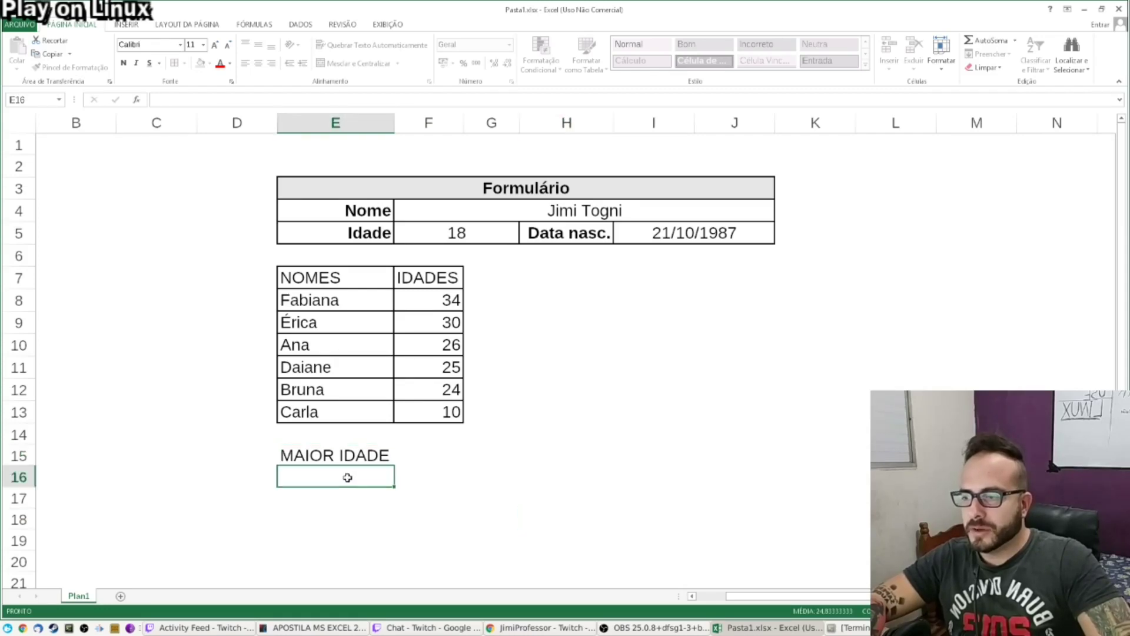
type("M")
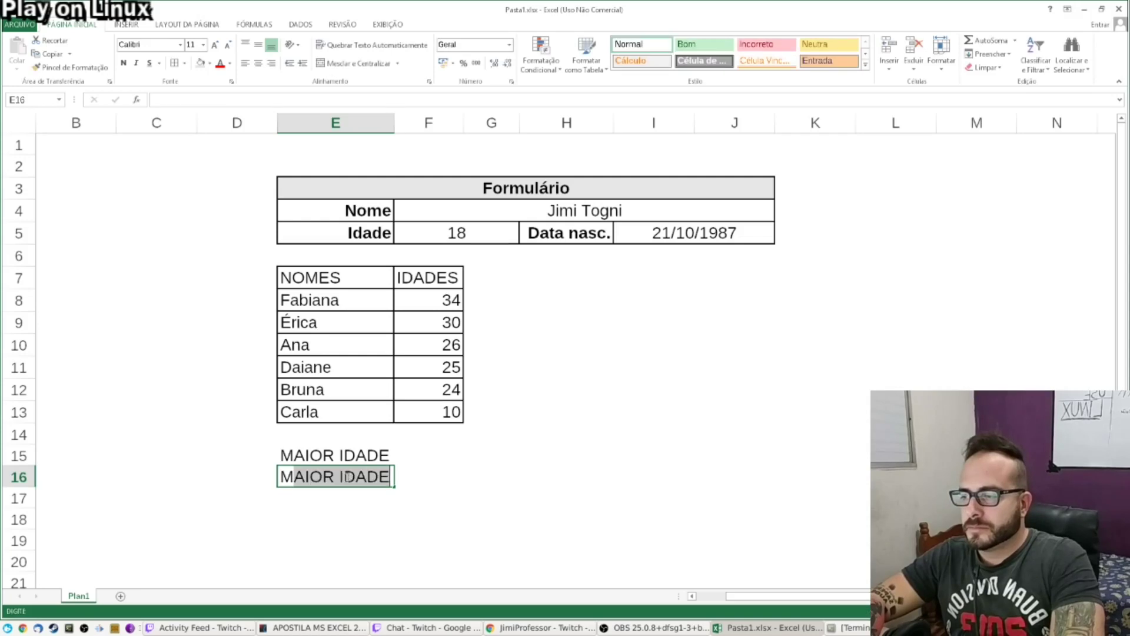
type("ENOR IDADE")
key("Return")
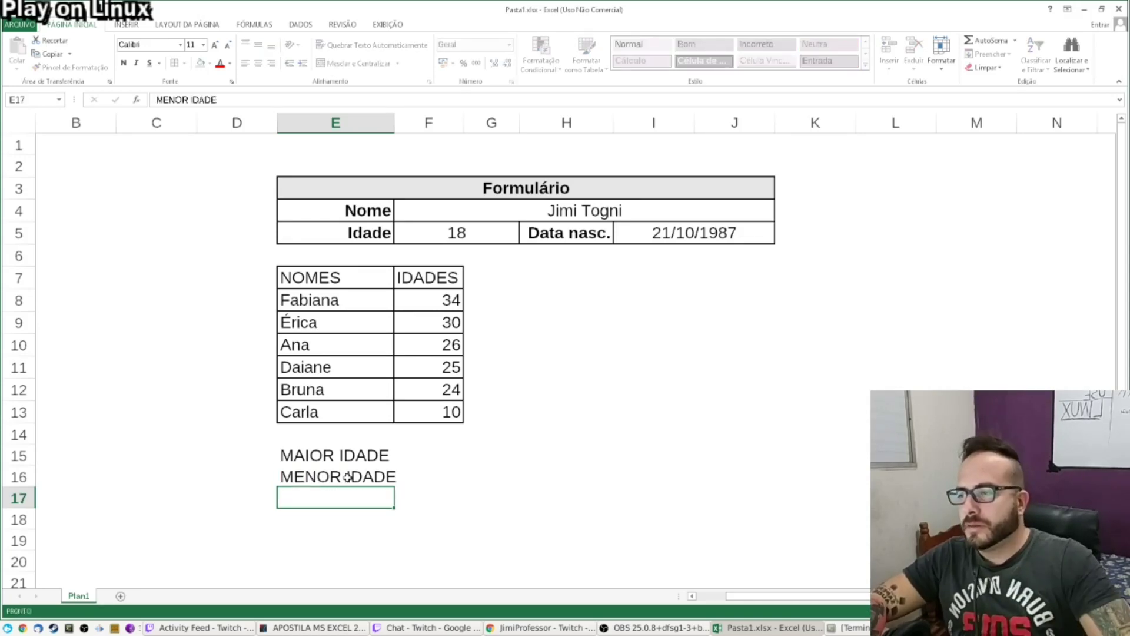
double_click(394, 123)
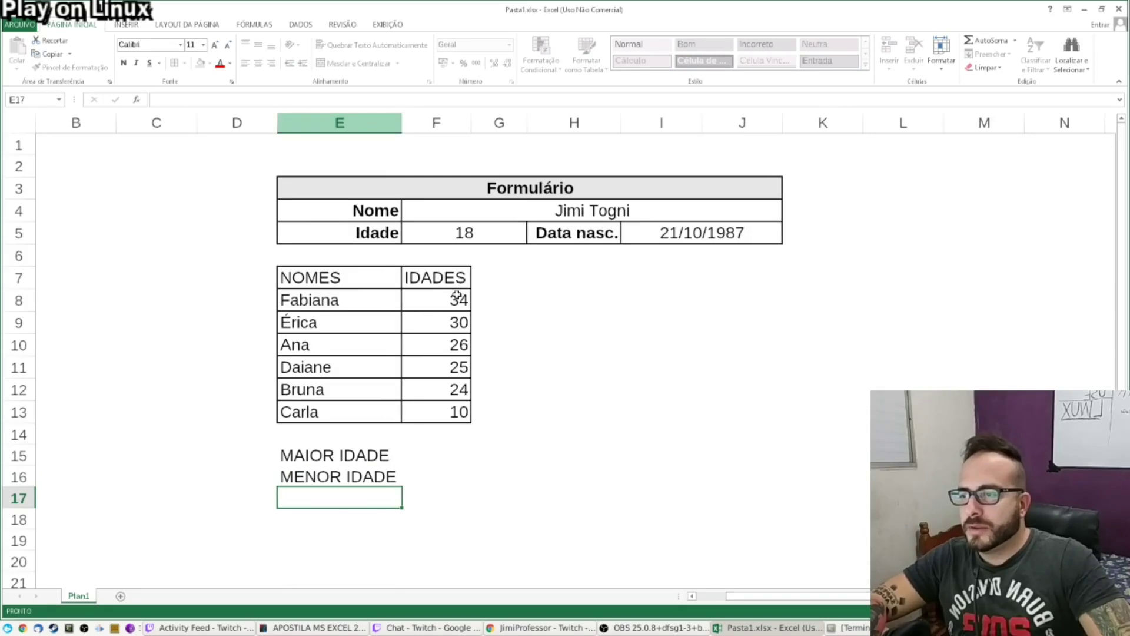
Insert the maximum function over F8:F14 in cell F15 and copy the formula text
left_click(428, 458)
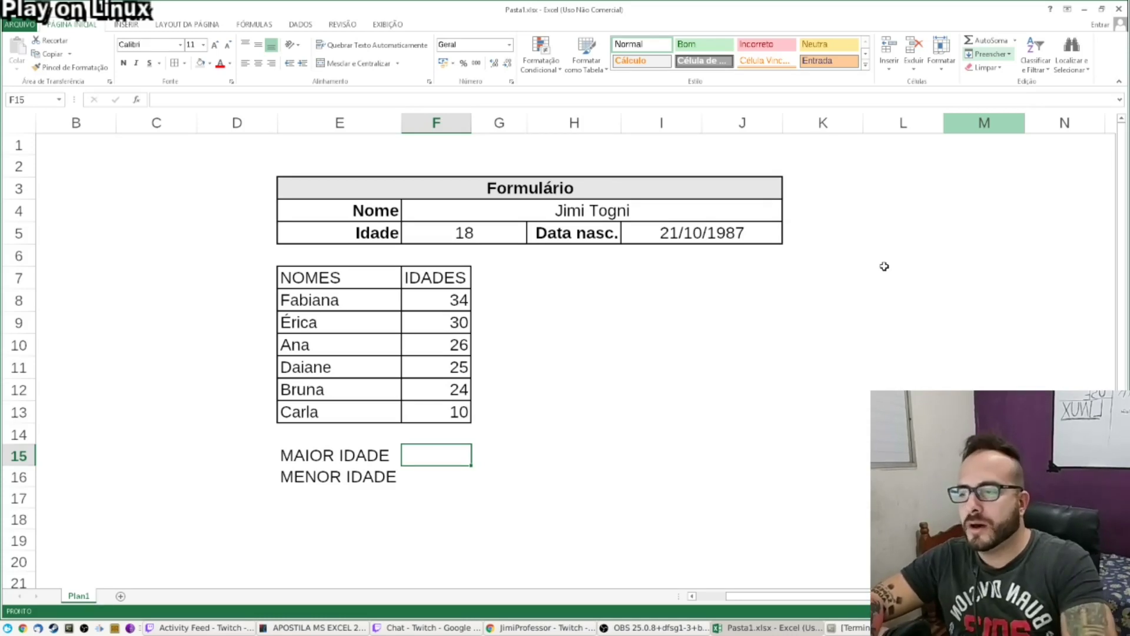
left_click(1016, 41)
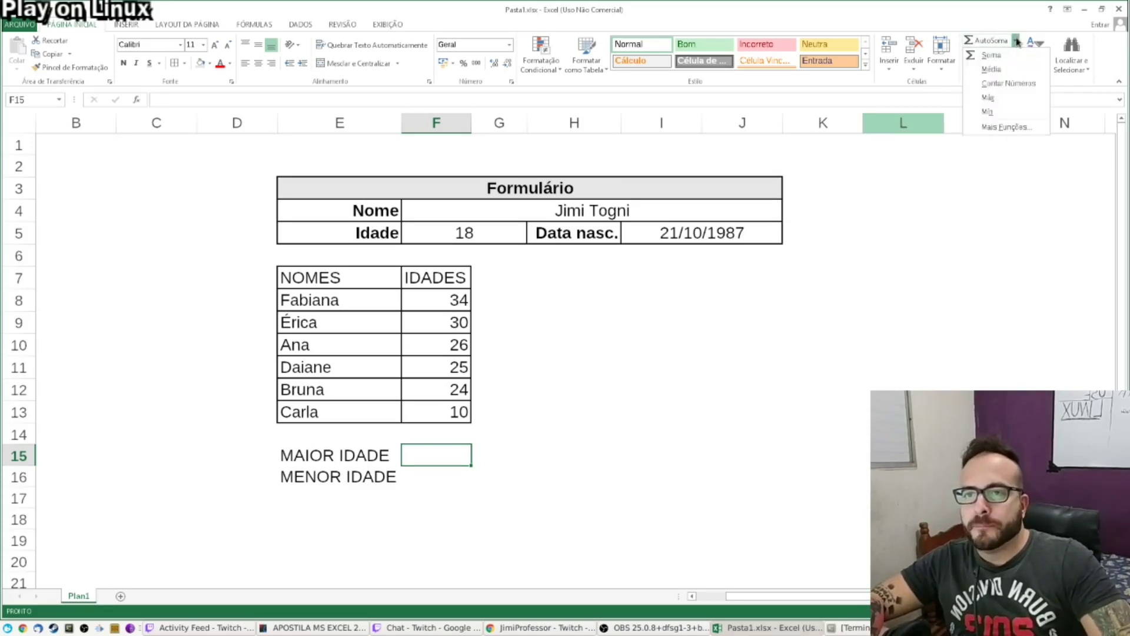
left_click(1009, 99)
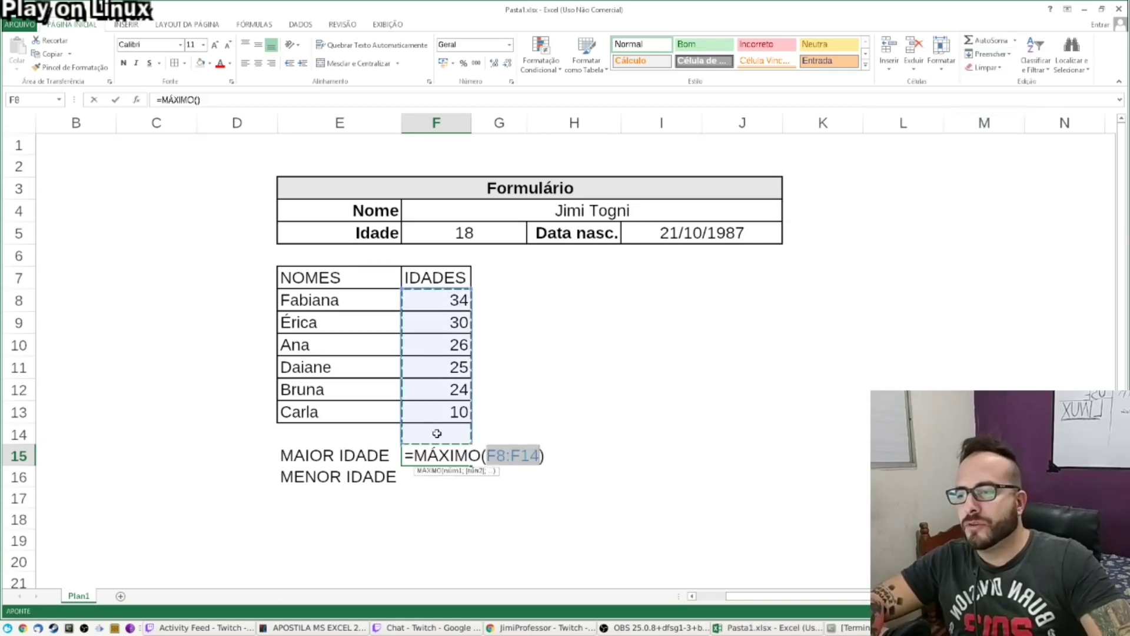
left_click(539, 455)
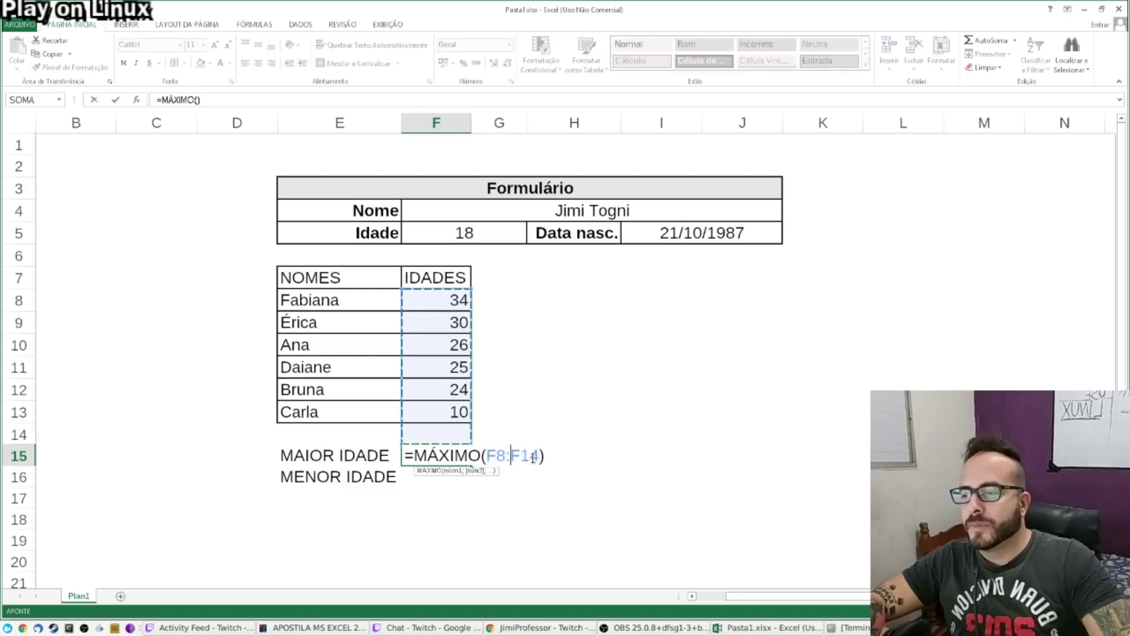
Open Inkscape from the system's graphics applications with a new blank document
key("super")
left_click(278, 479)
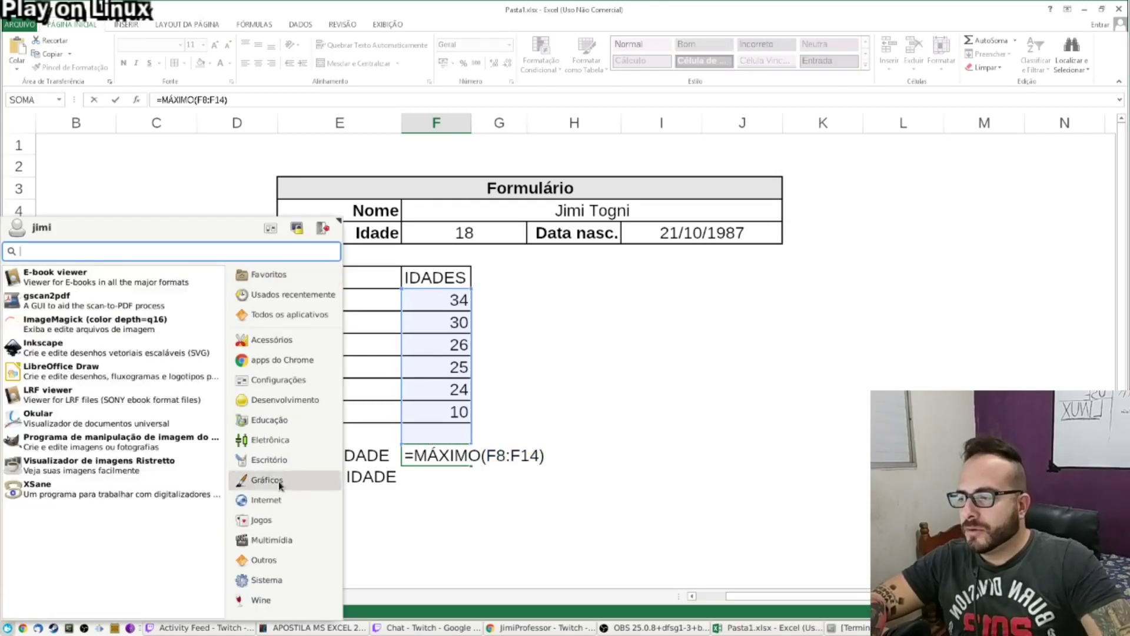
key("Escape")
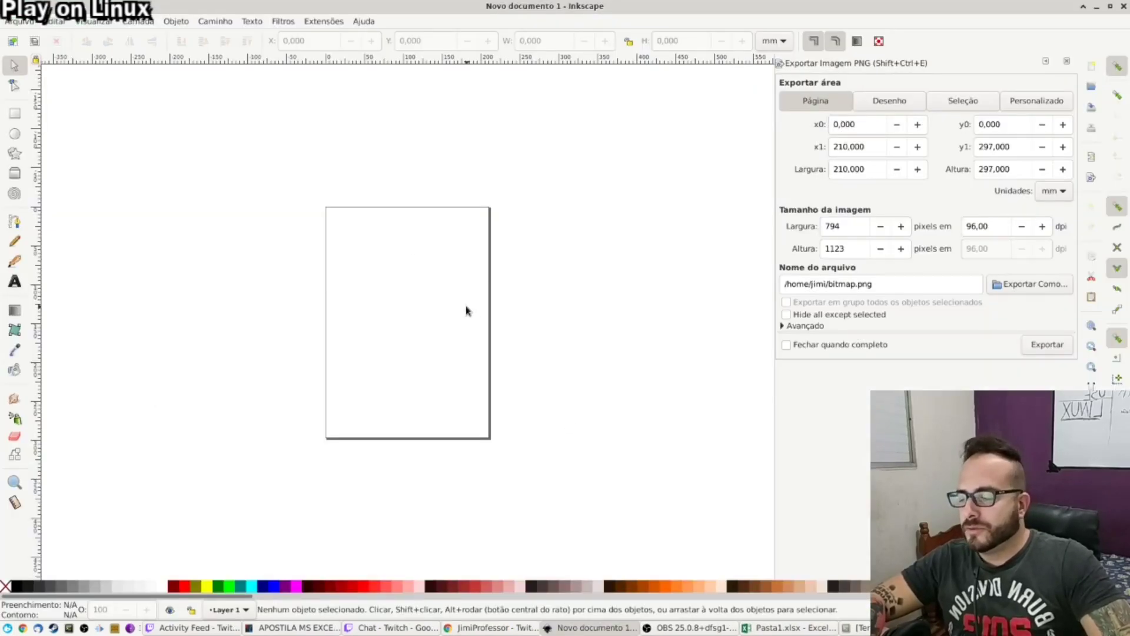
Paste =MÁXIMO(F8:F14) as a text object on the page and move it to about X 28.6 mm, Y 96.6 mm
scroll(406, 310, "up", 3)
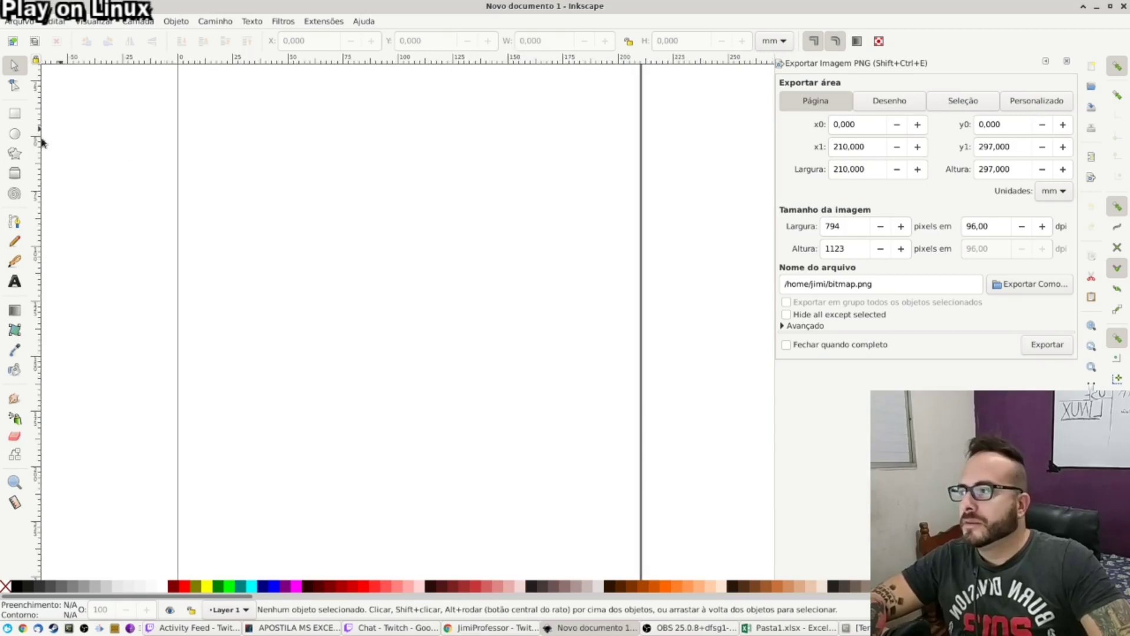
left_click(15, 282)
left_click(280, 228)
key("ctrl+v")
key("F1")
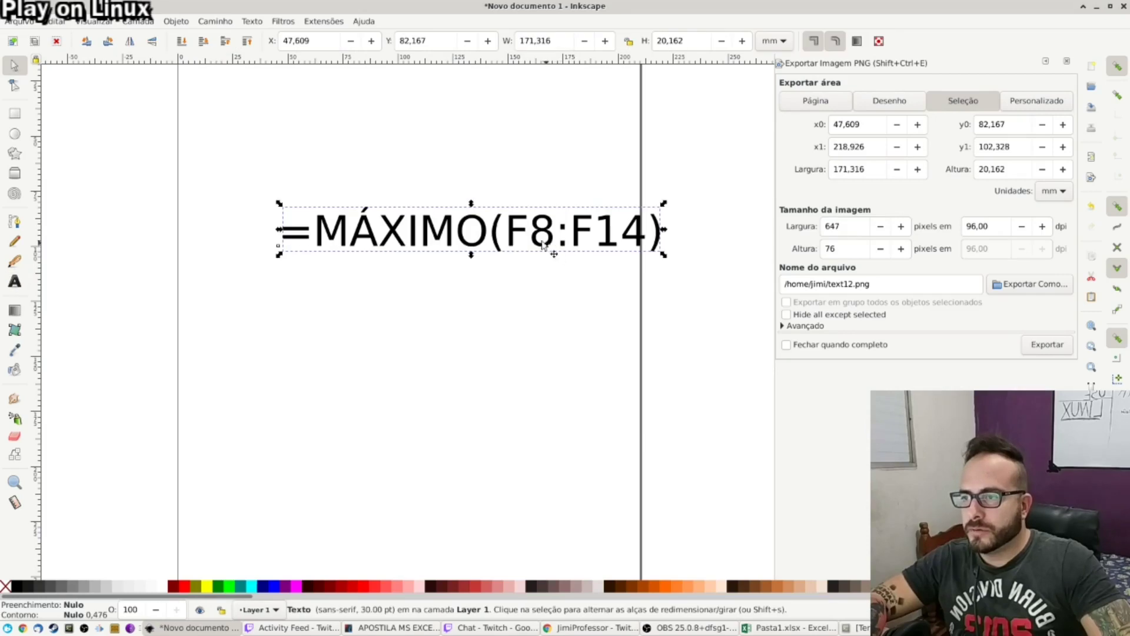
left_click_drag(507, 240, 463, 274)
left_click(442, 338)
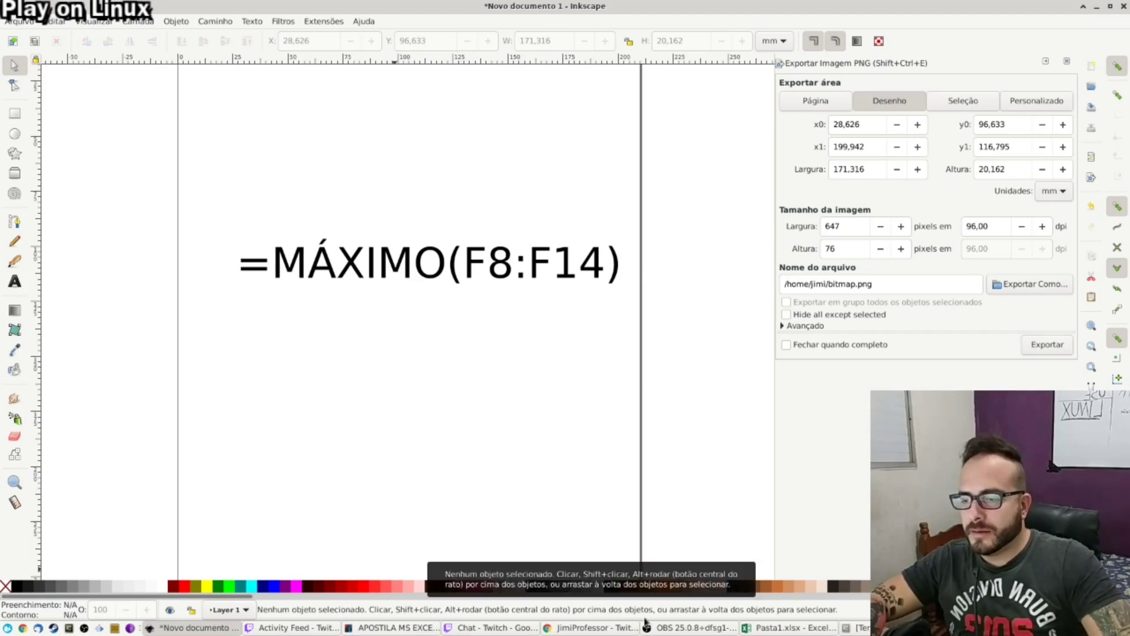
Switch back to the Excel workbook, cancel the pending formula in F15, and select cell F8
left_click(792, 627)
left_click(394, 341)
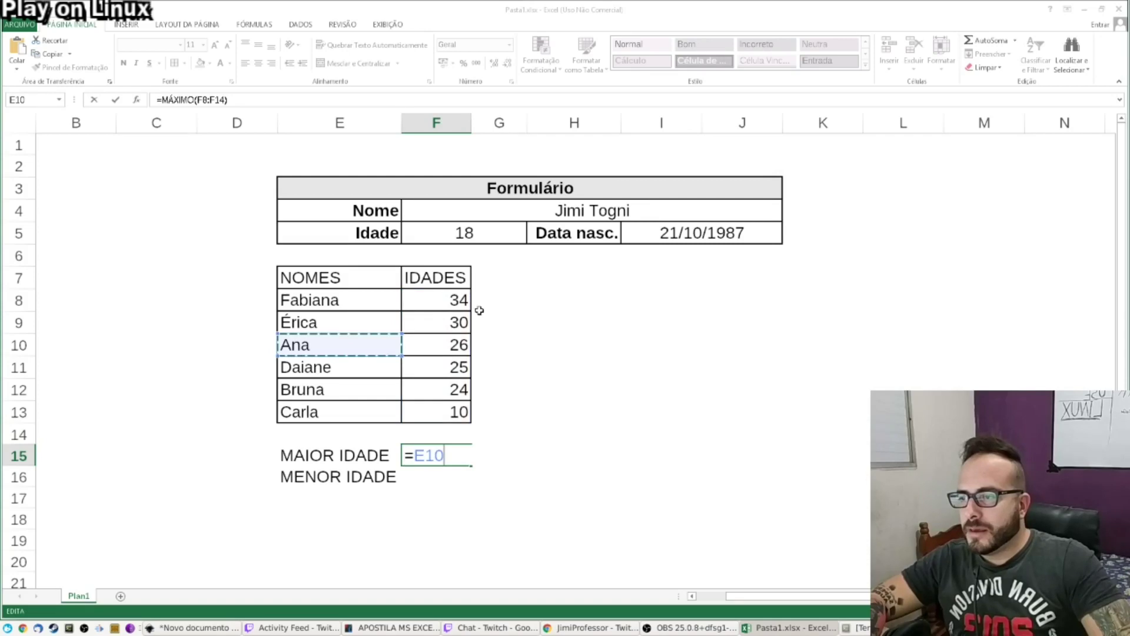
left_click(497, 308)
key("Escape")
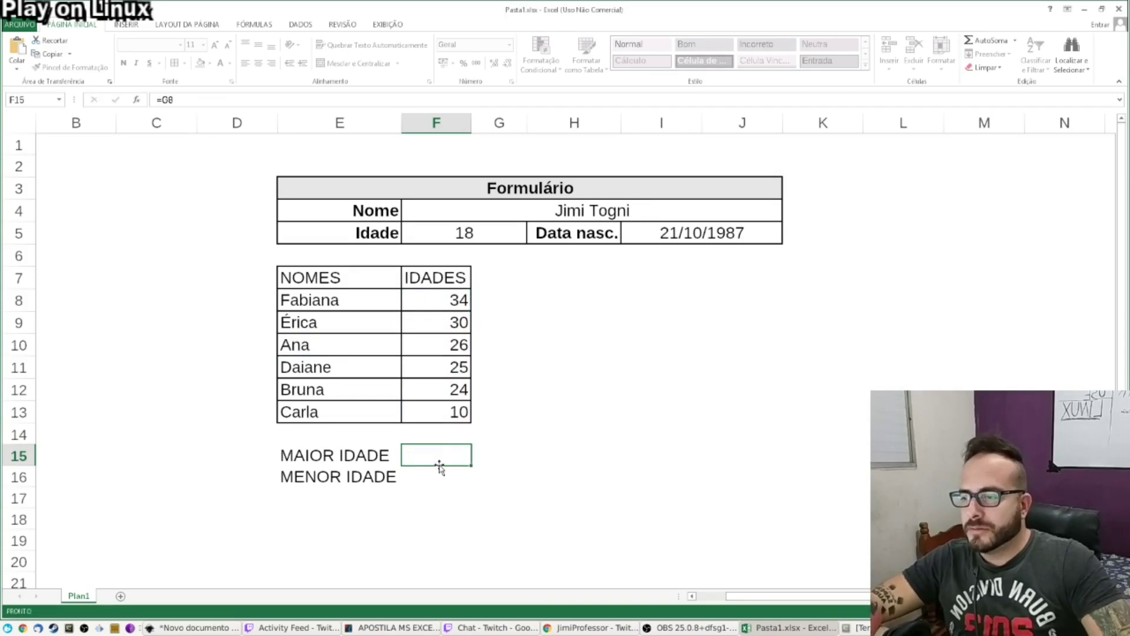
left_click(436, 299)
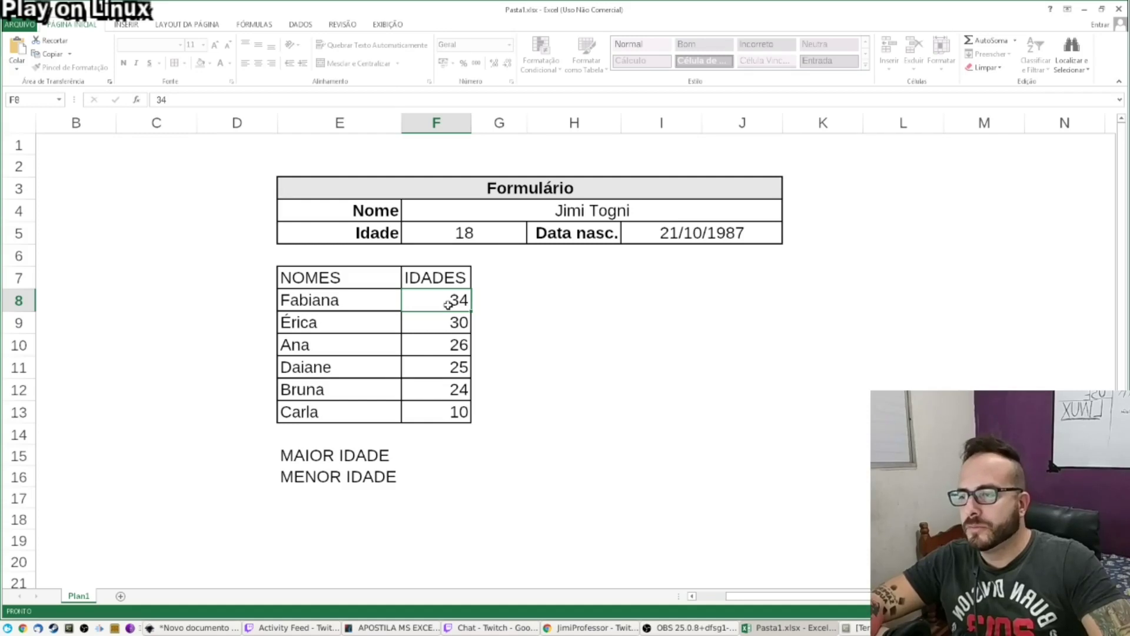
Inspect the stored contents of the age cells F8, F9 and F10 in turn
left_click(156, 100)
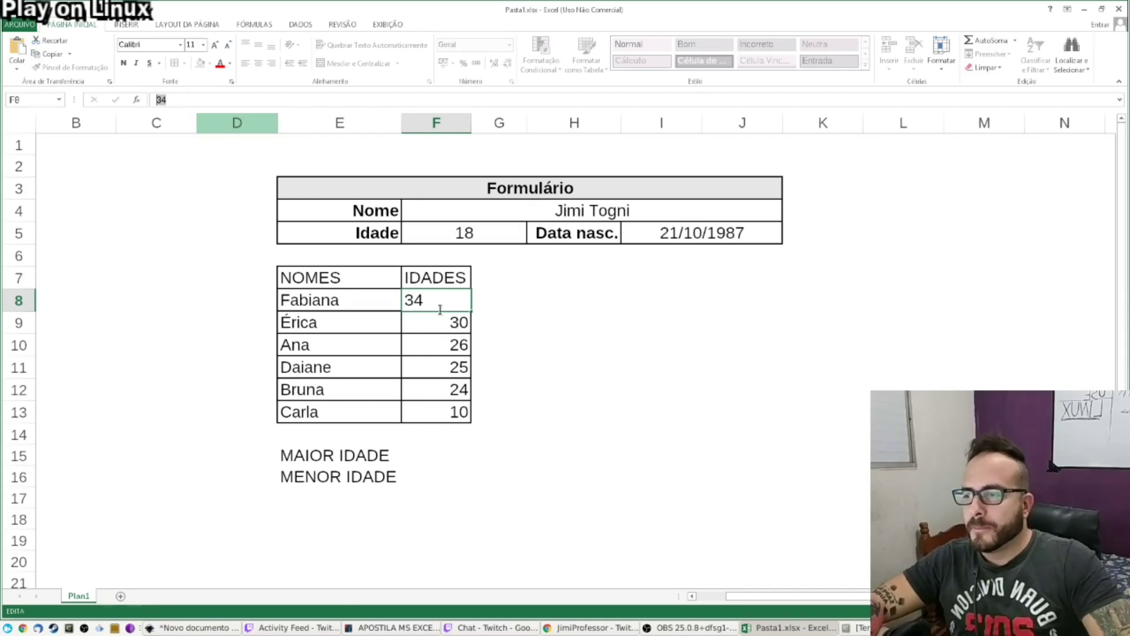
key("Escape")
left_click(158, 99)
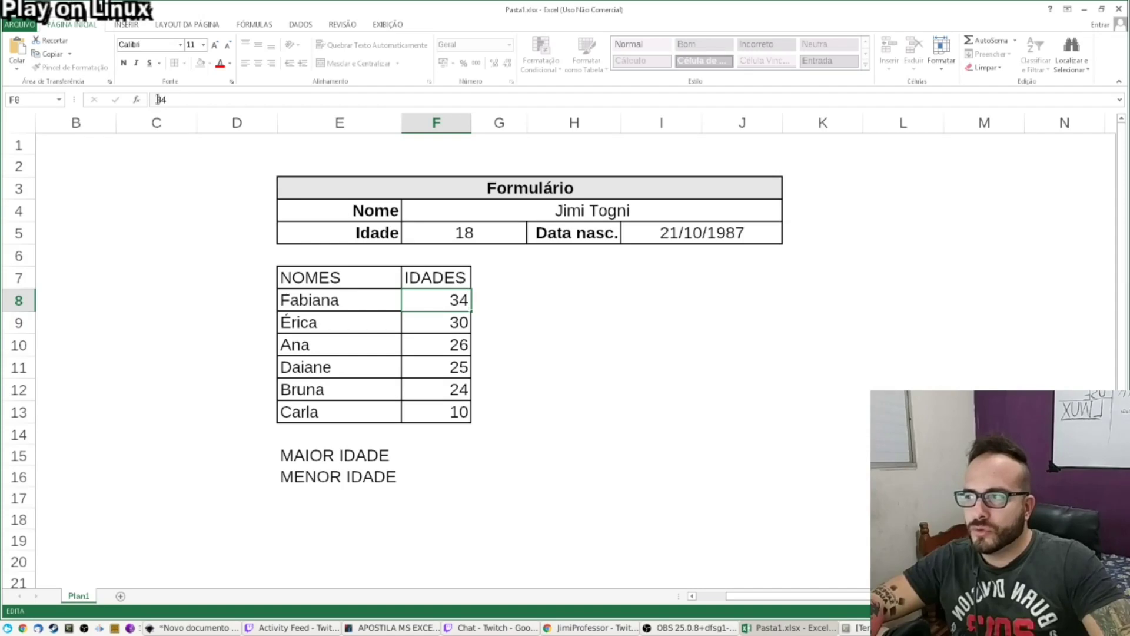
left_click(456, 321)
left_click(167, 98)
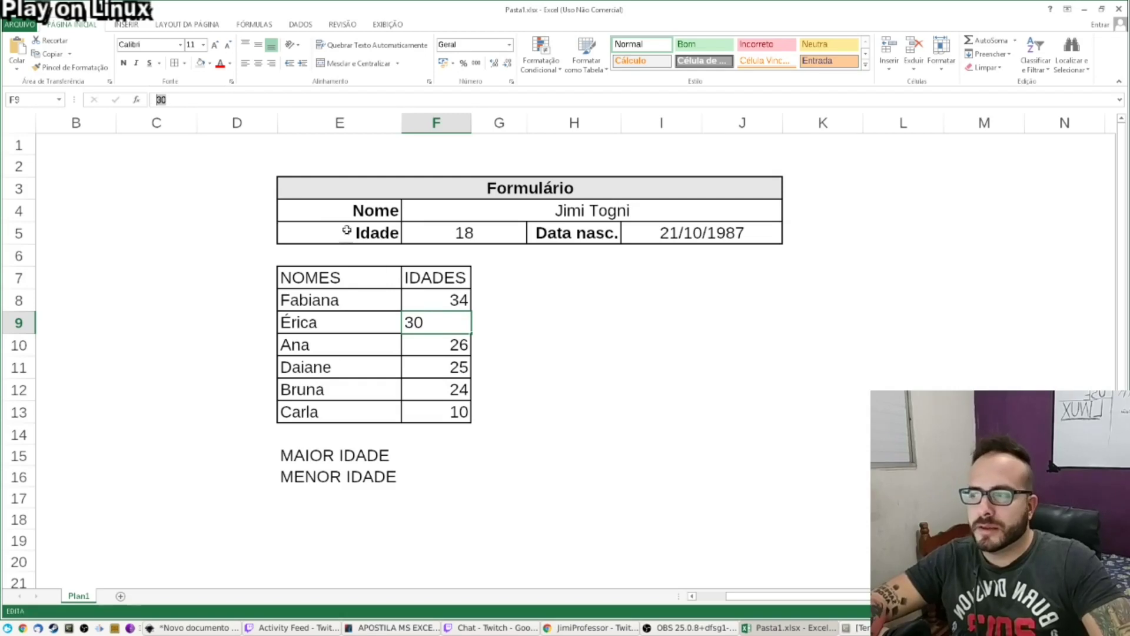
left_click(441, 346)
left_click(203, 101)
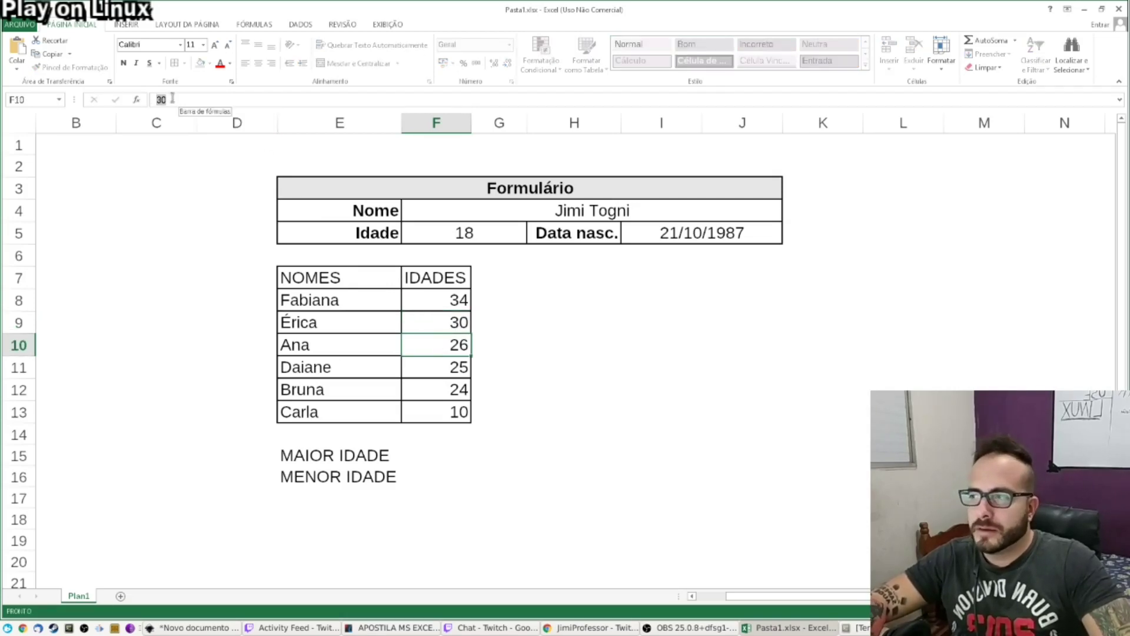
Insert the automatic maximum function over the range F8:F14 in cell F15
left_click(436, 451)
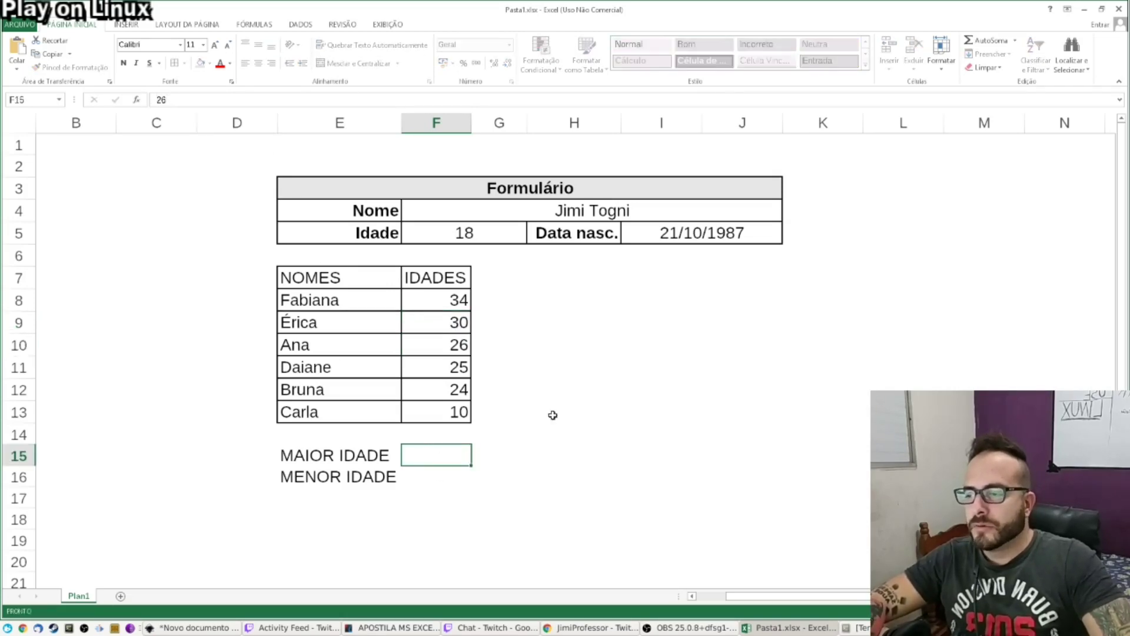
left_click(1016, 43)
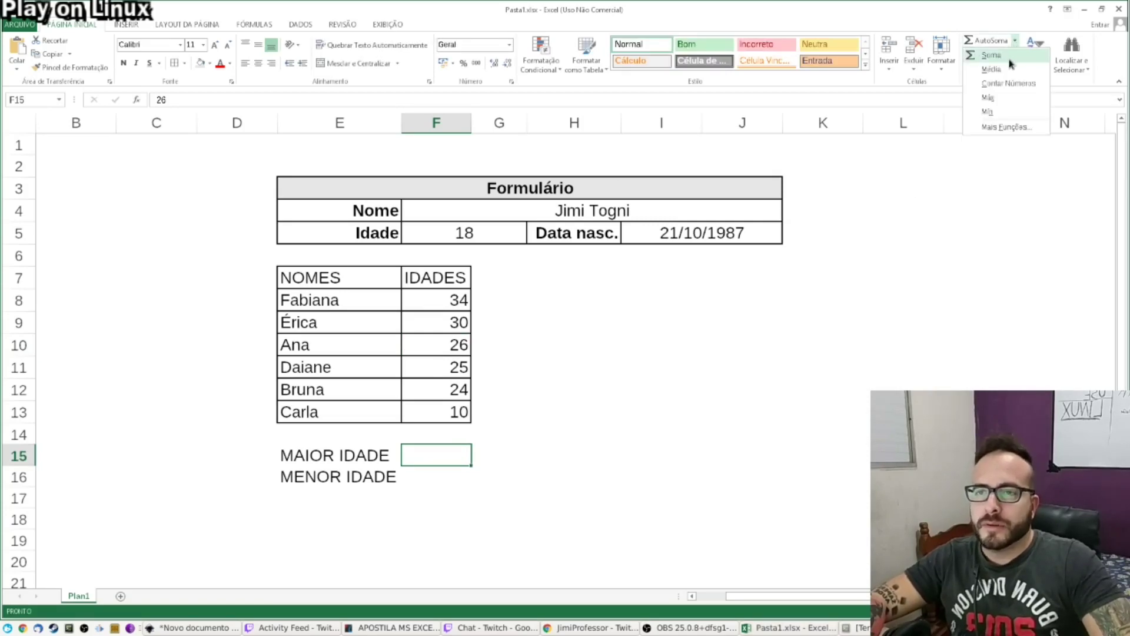
left_click(1001, 97)
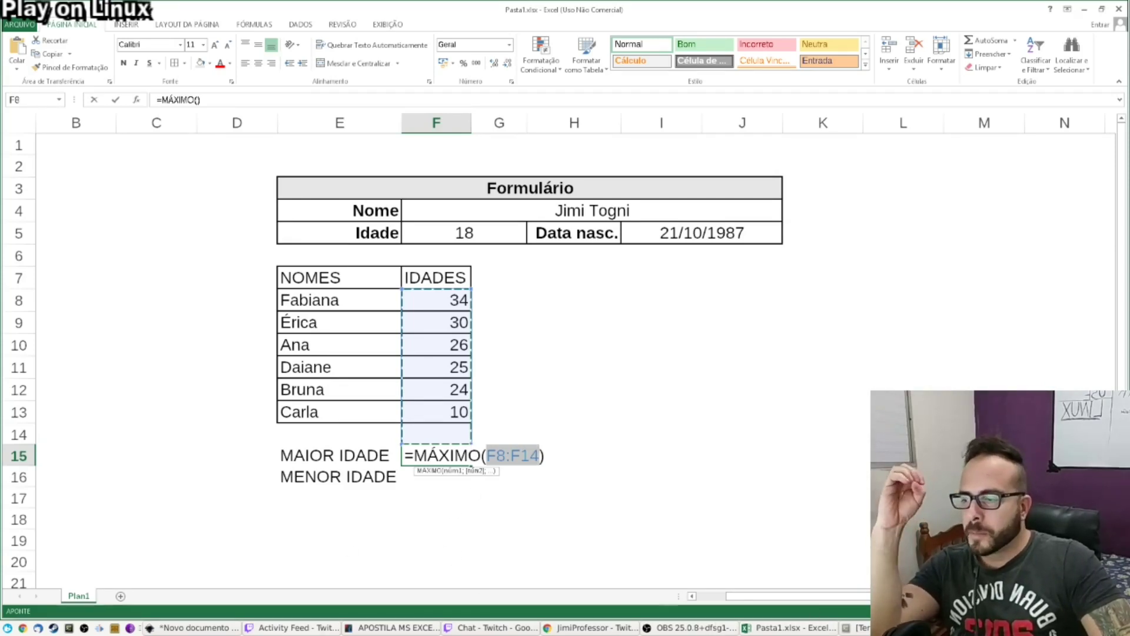
Switch to Inkscape and mark the formula's equals sign with freehand pencil strokes about 38 mm wide and 95 mm high, deleting the first stray curve
left_click(195, 628)
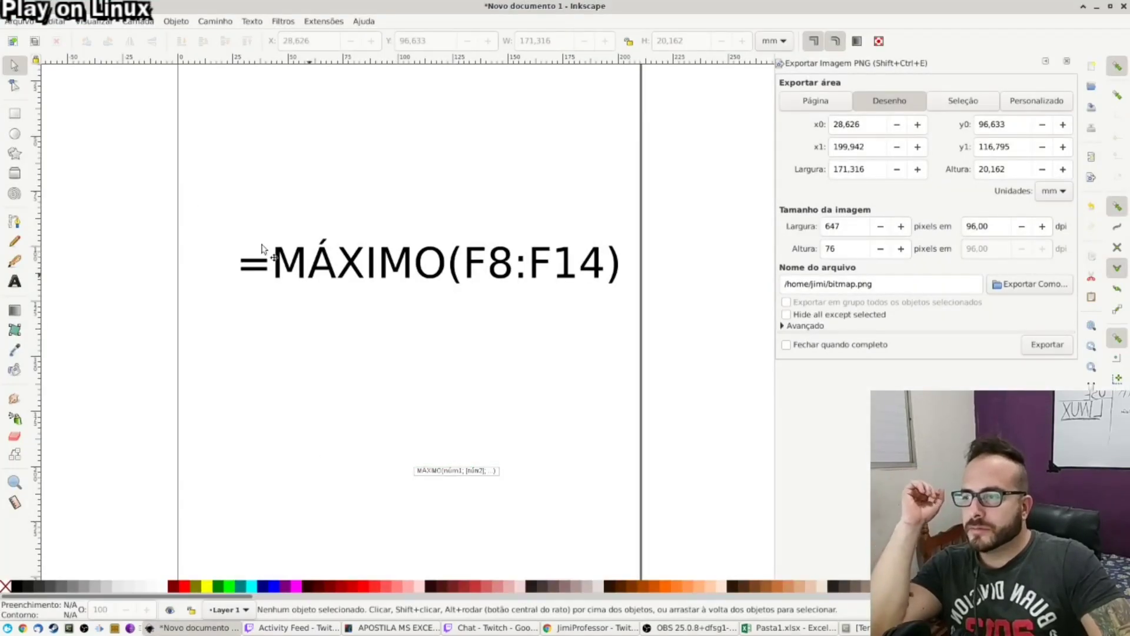
left_click(15, 241)
mouse_move(234, 229)
left_mouse_down()
mouse_move(227, 312)
mouse_move(463, 340)
left_mouse_up()
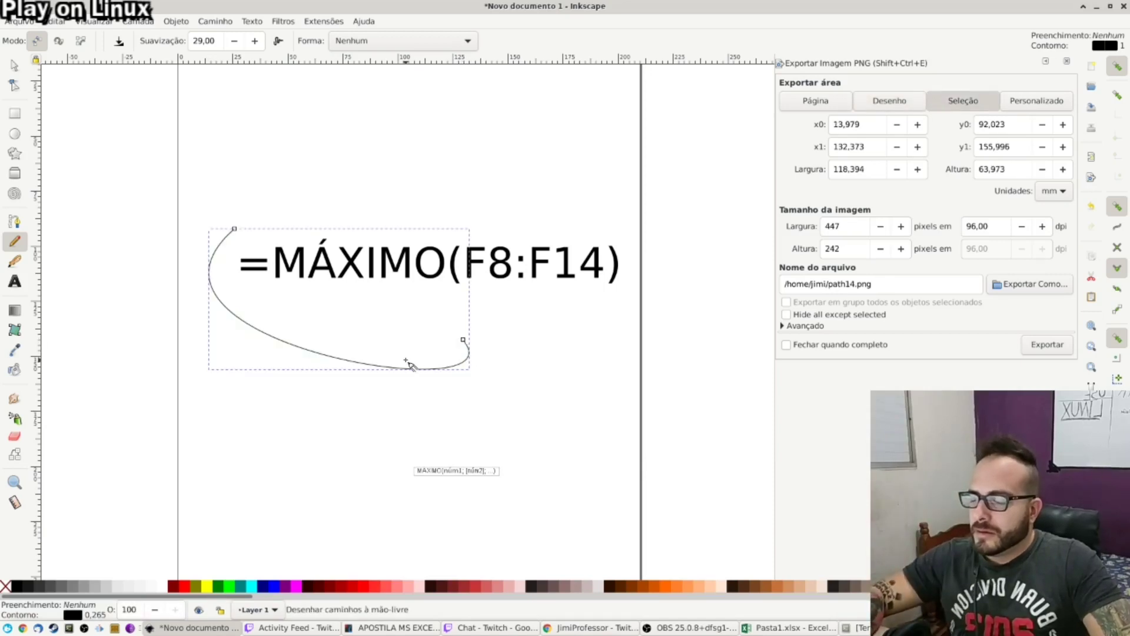
key("Delete")
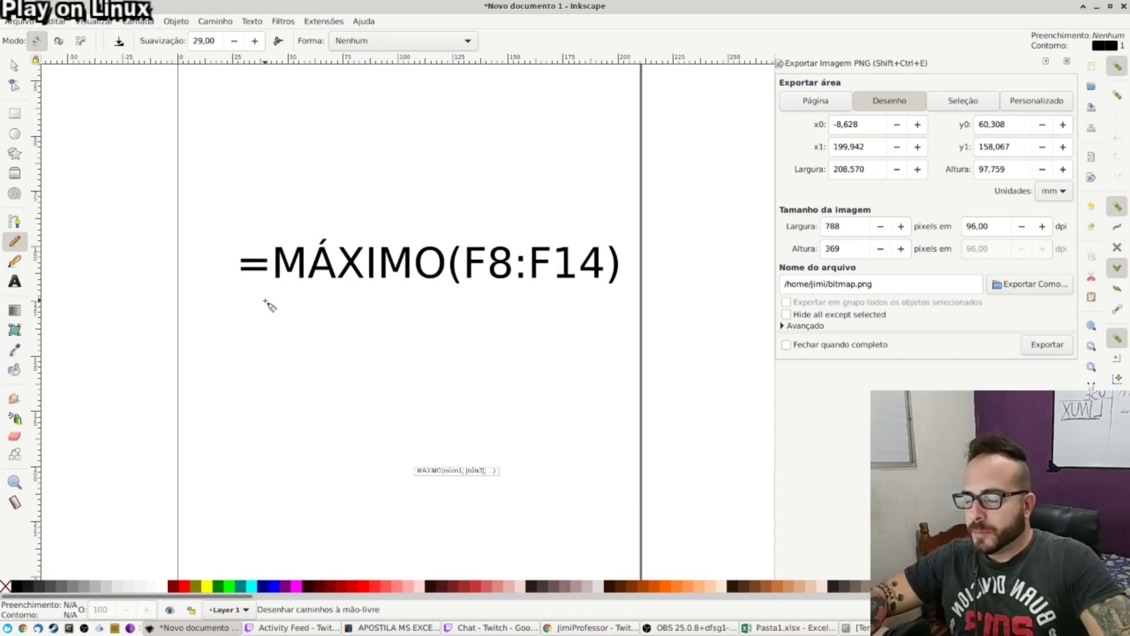
left_click(264, 190)
mouse_move(280, 370)
left_mouse_down()
mouse_move(273, 210)
mouse_move(274, 297)
mouse_move(209, 247)
mouse_move(266, 326)
mouse_move(270, 239)
mouse_move(215, 297)
mouse_move(275, 270)
mouse_move(206, 274)
mouse_move(202, 291)
left_mouse_up()
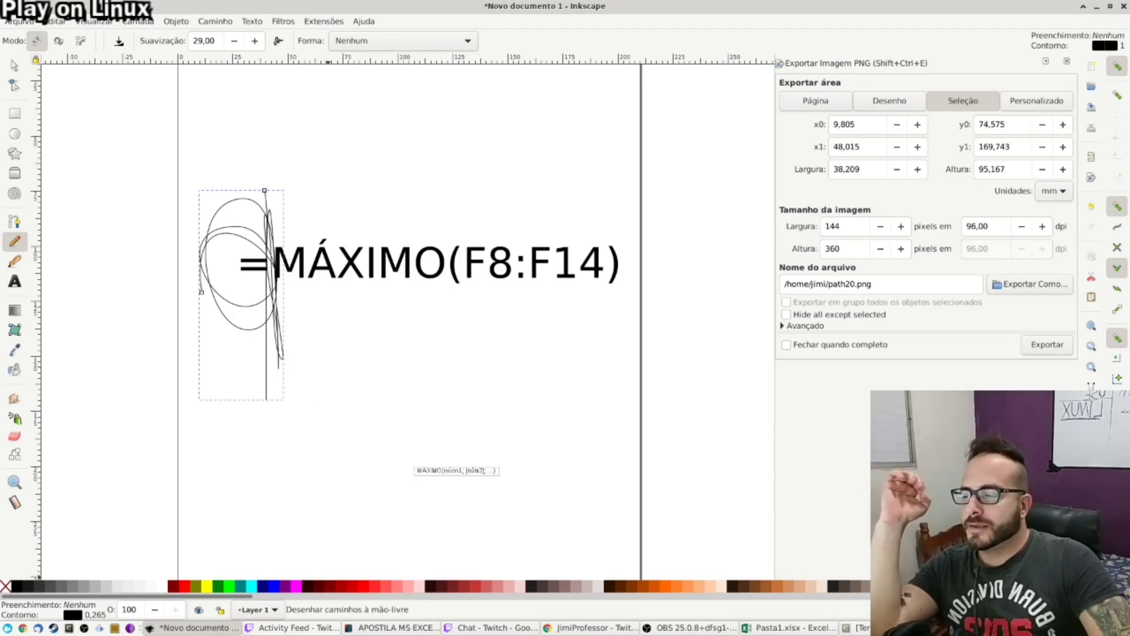
Switch back to the Excel workbook, highlight the formula's equals sign in F15, and cancel the pending formula
left_click(765, 627)
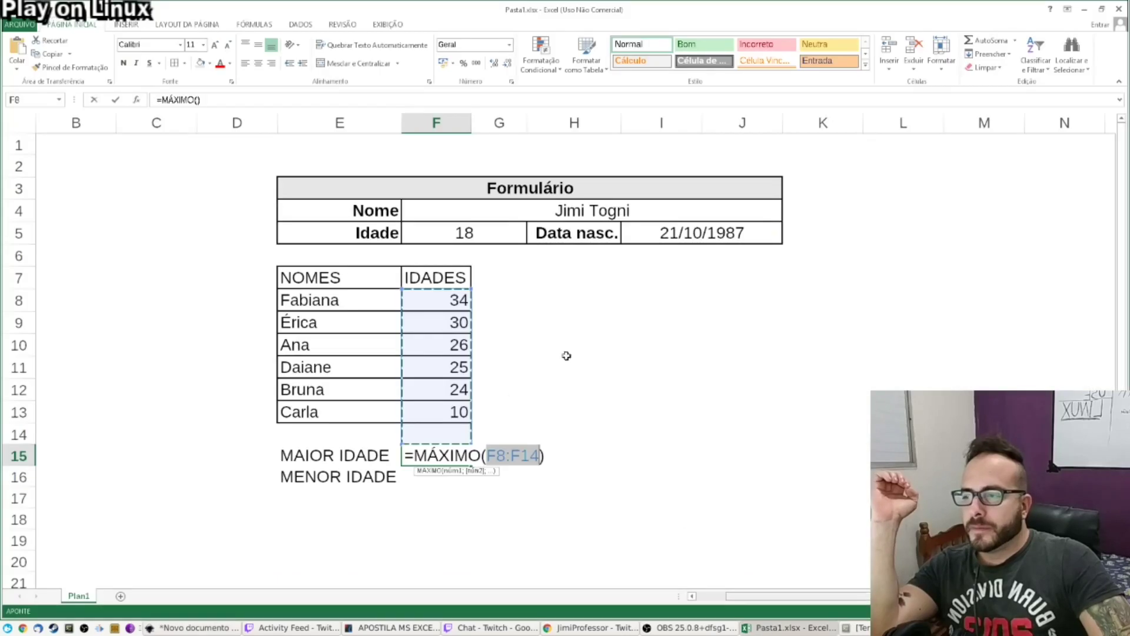
left_click(412, 455)
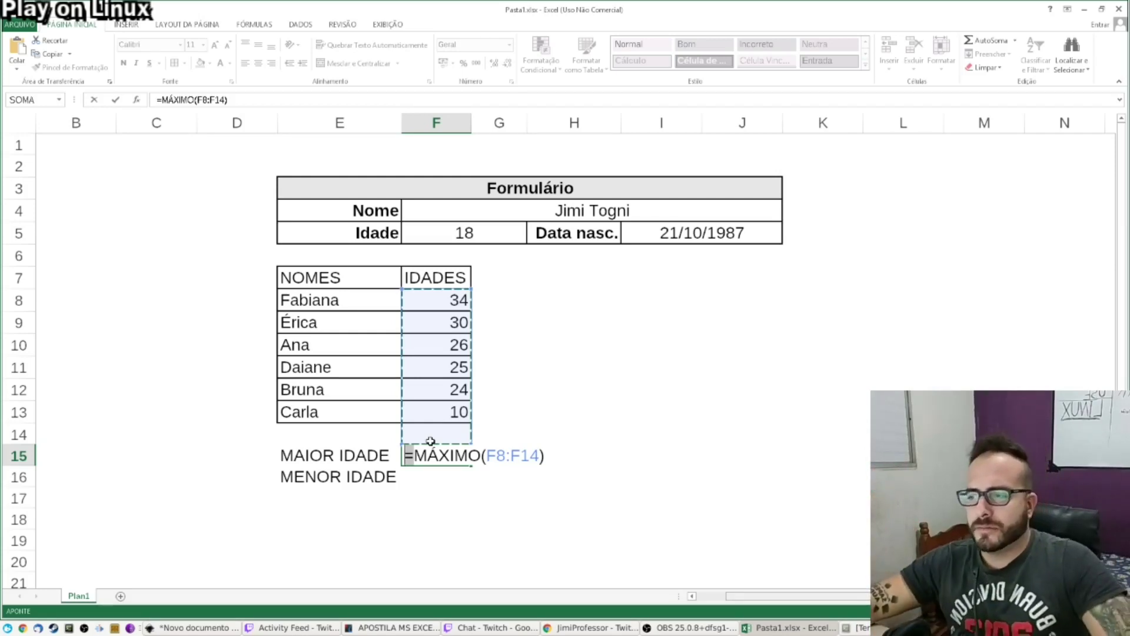
key("ctrl+Return")
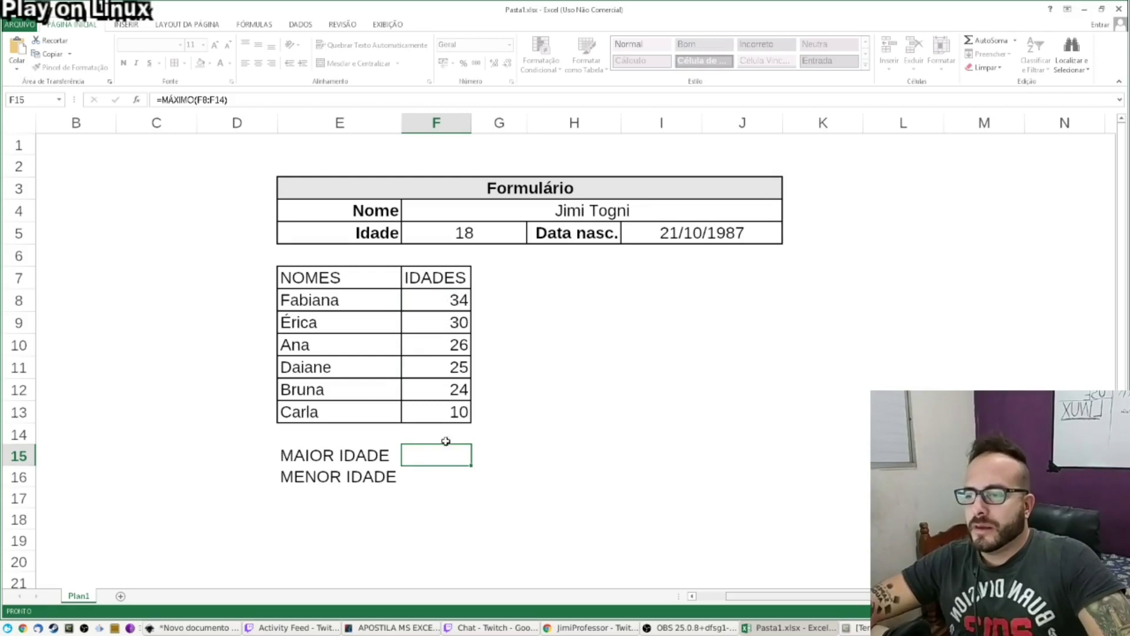
Enter the explanatory note ": ATÉ" in cell H11
left_click(542, 375)
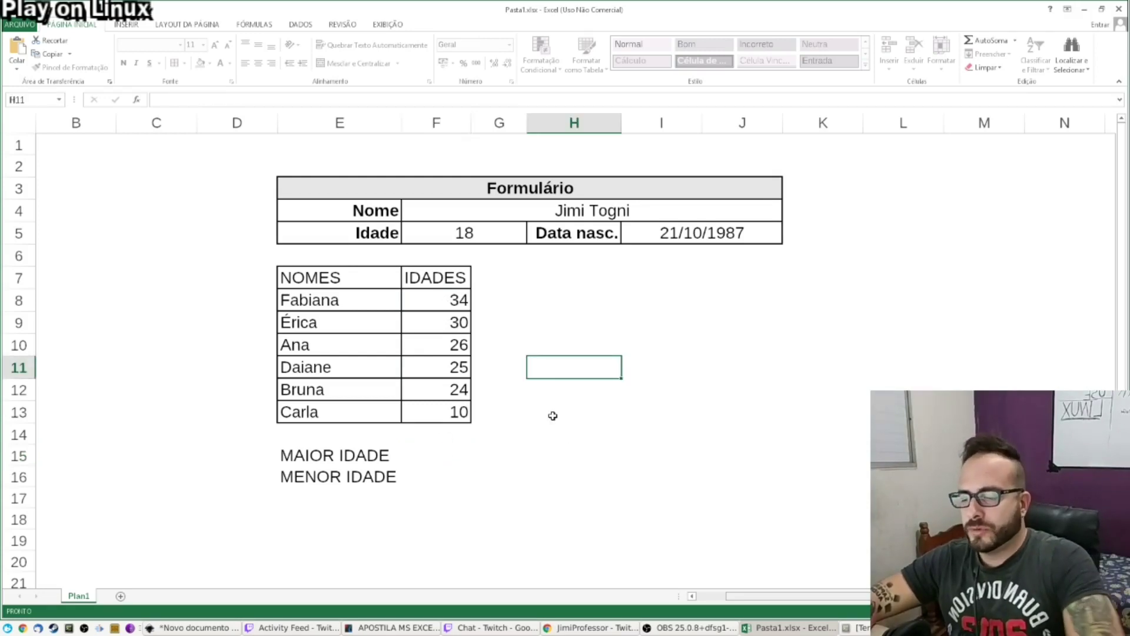
type("=")
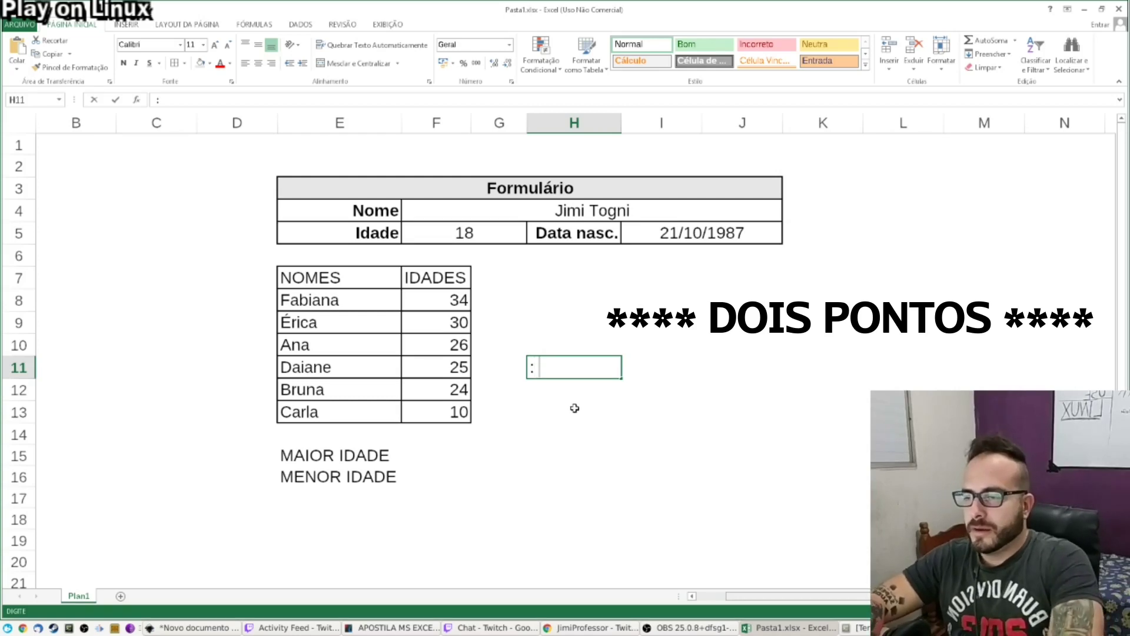
type(" ATÉ")
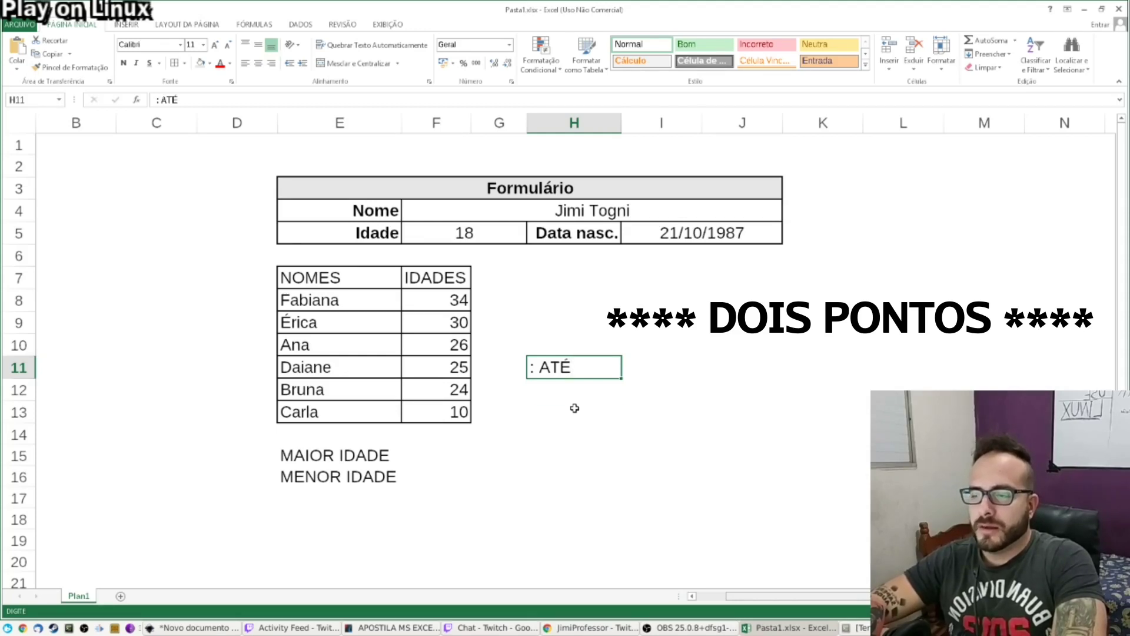
key("Return")
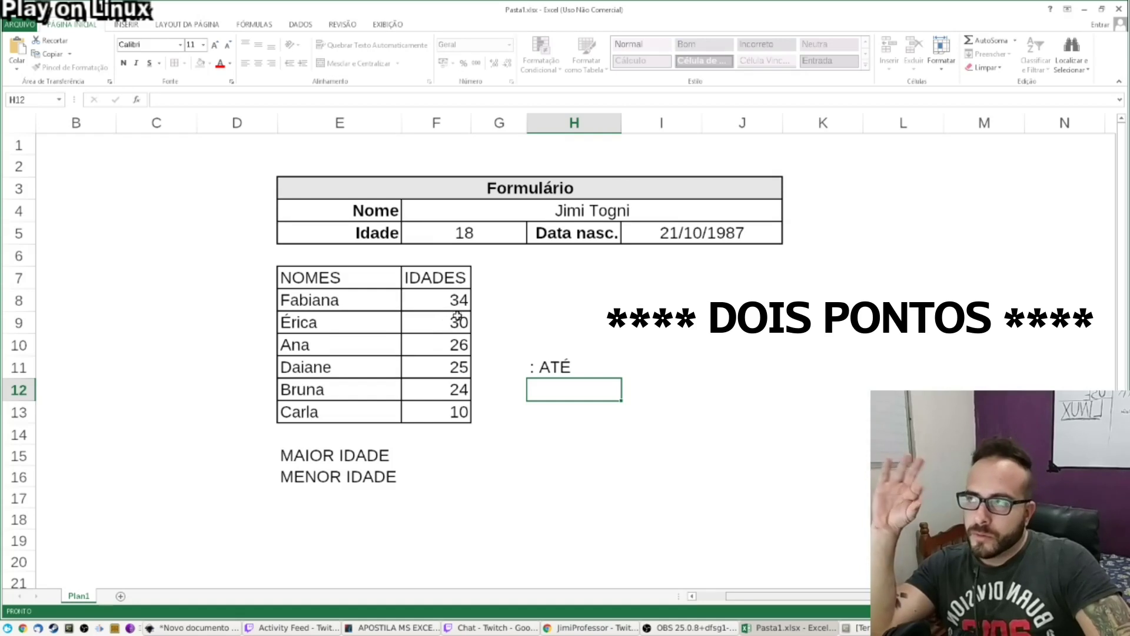
Insert the MÁXIMO function over F8:F14 in cell F15 and highlight its F8 start reference
left_click(430, 453)
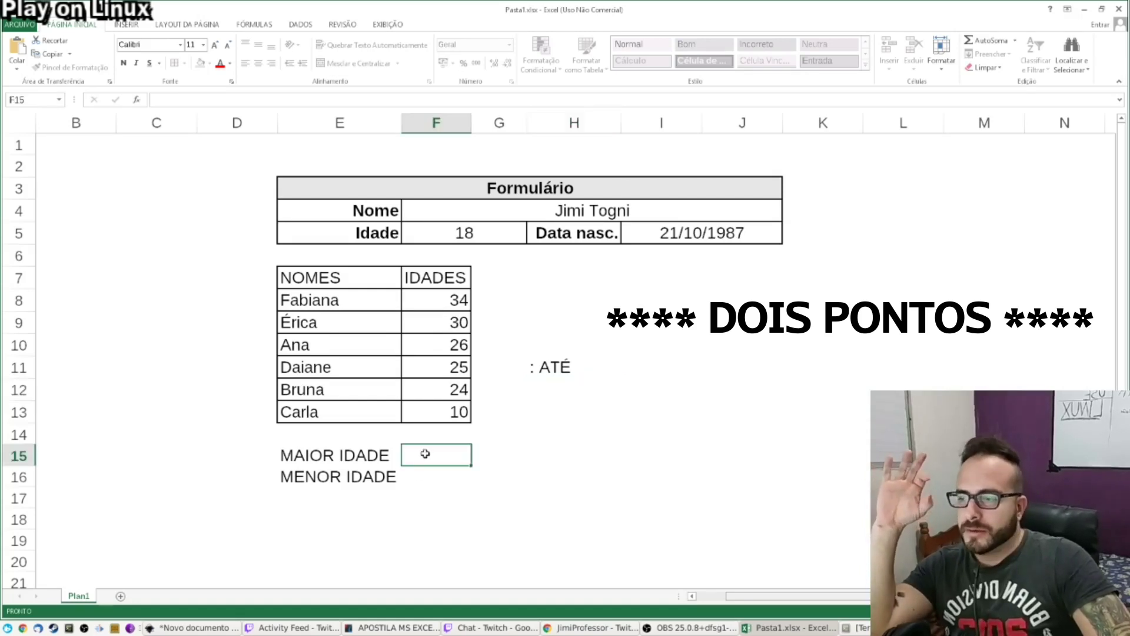
left_click(1015, 40)
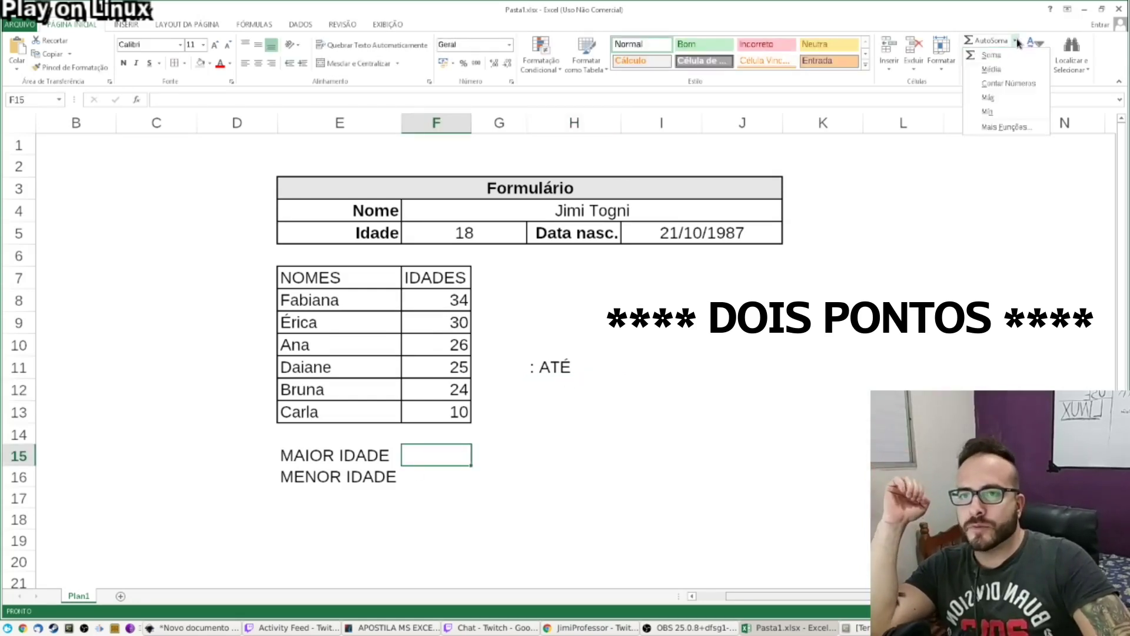
left_click(1007, 98)
left_click(497, 455)
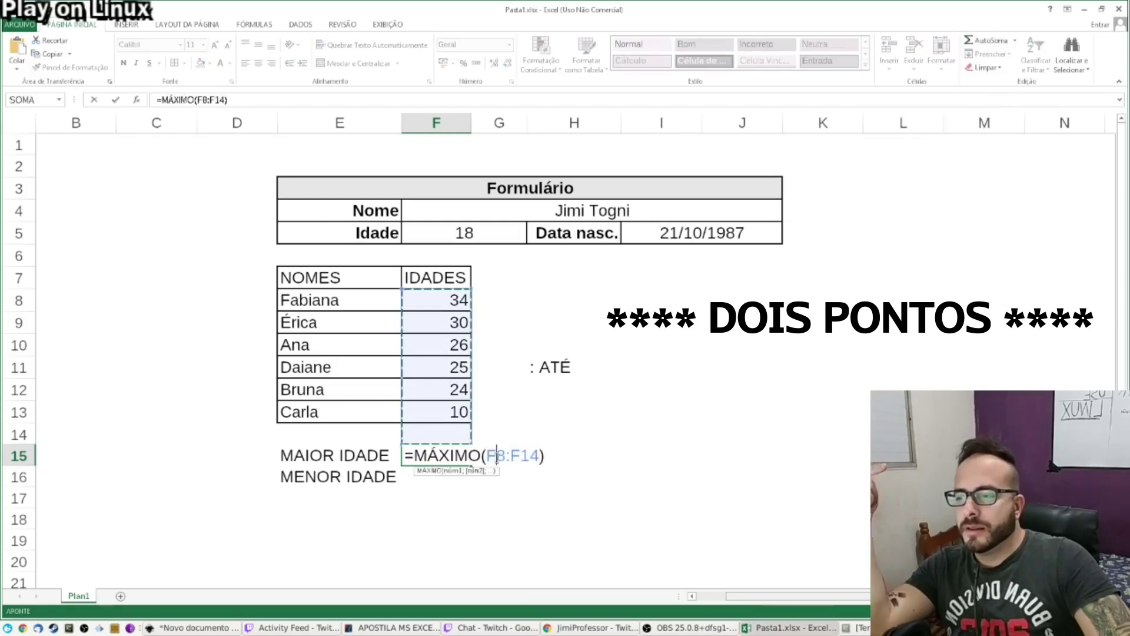
left_click_drag(487, 455, 486, 455)
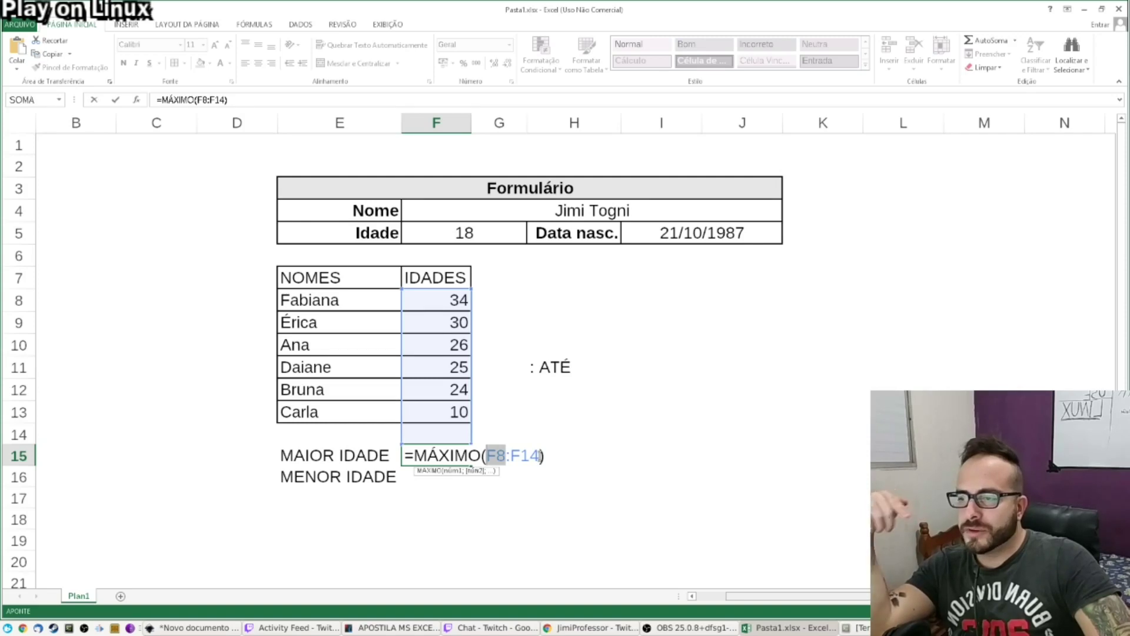
Replace the end reference F14 in the pending MÁXIMO formula with F13
left_click(540, 455)
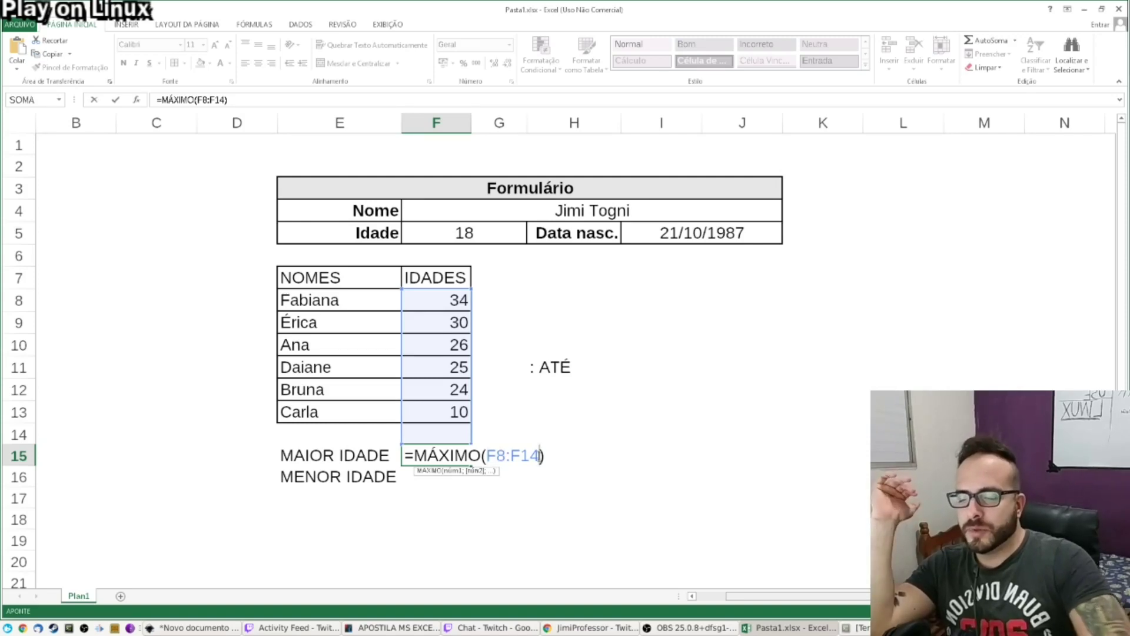
key("BackSpace")
key("BackSpace")
key("BackSpace")
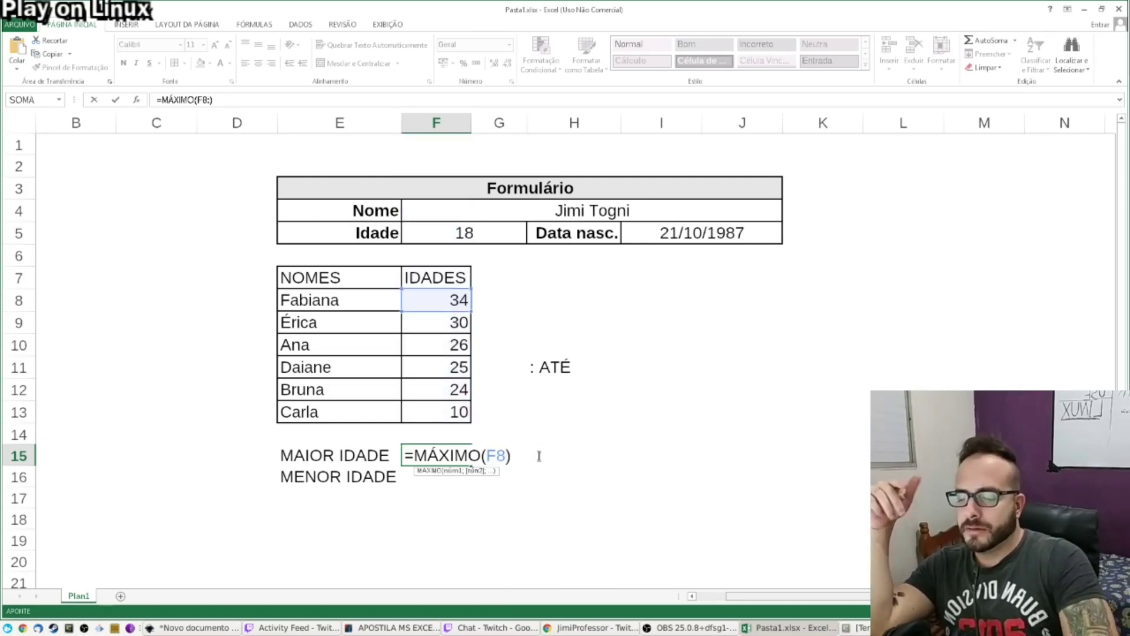
type(":")
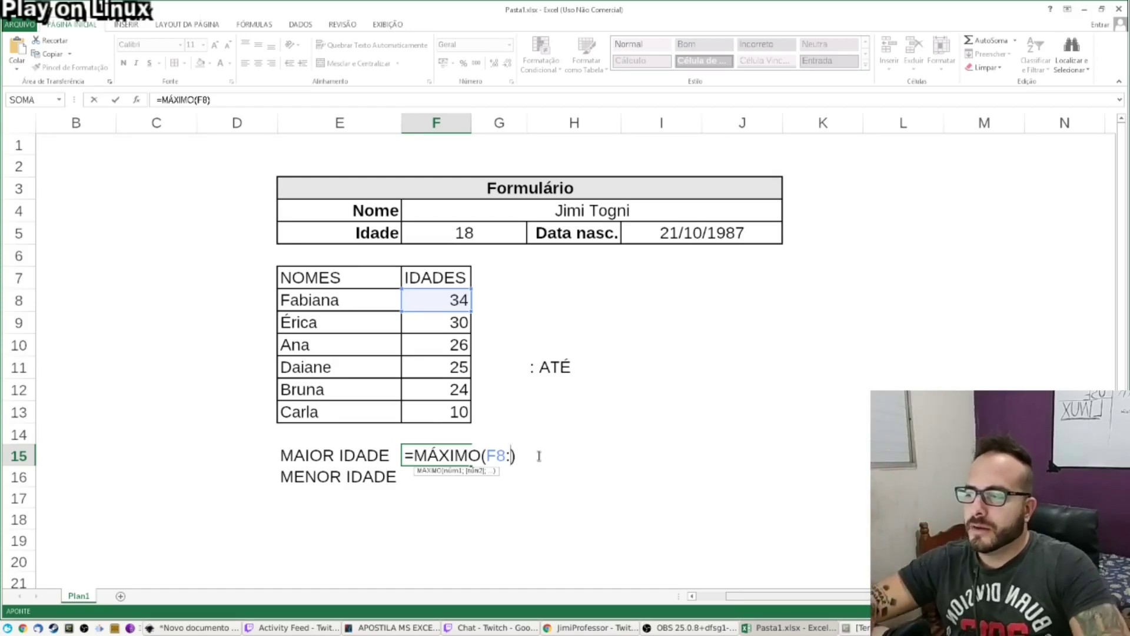
type("F13")
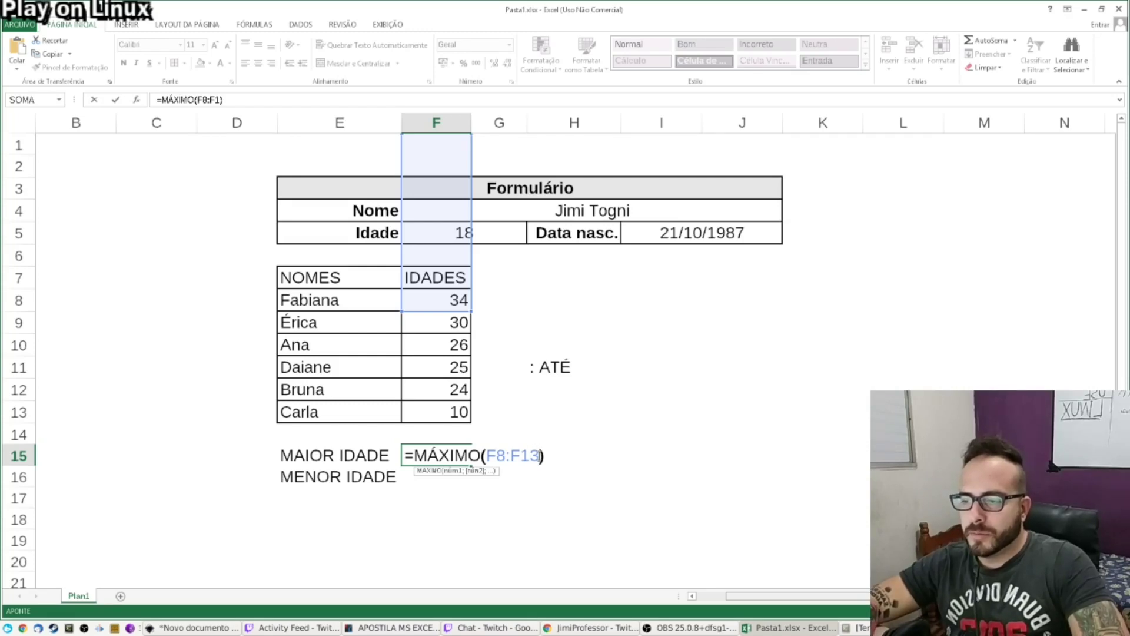
Remove the typed end reference, pick cell F13 from the sheet as the range end, and confirm =MÁXIMO(F8:F13) in F15
key("Left")
key("Left")
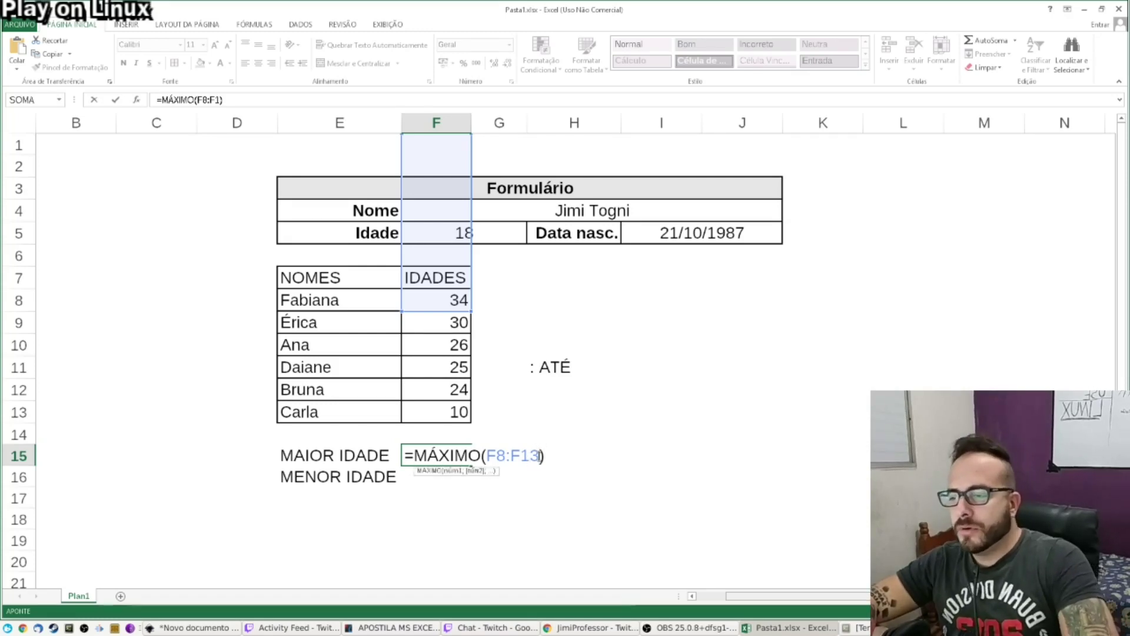
key("Delete")
key("BackSpace")
key("BackSpace")
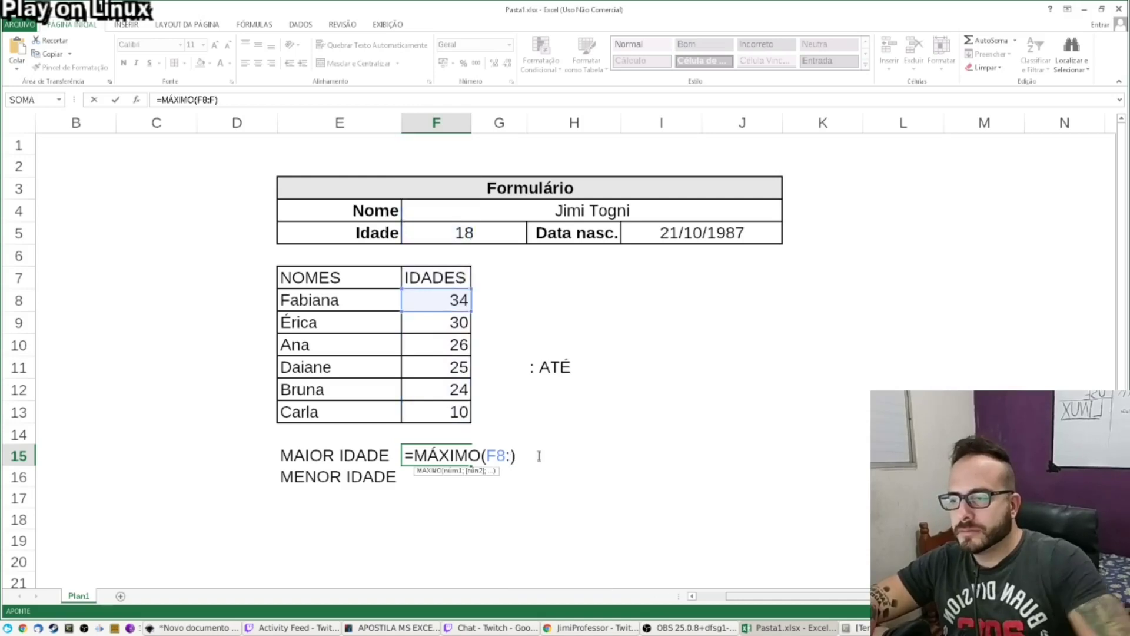
left_click(448, 413)
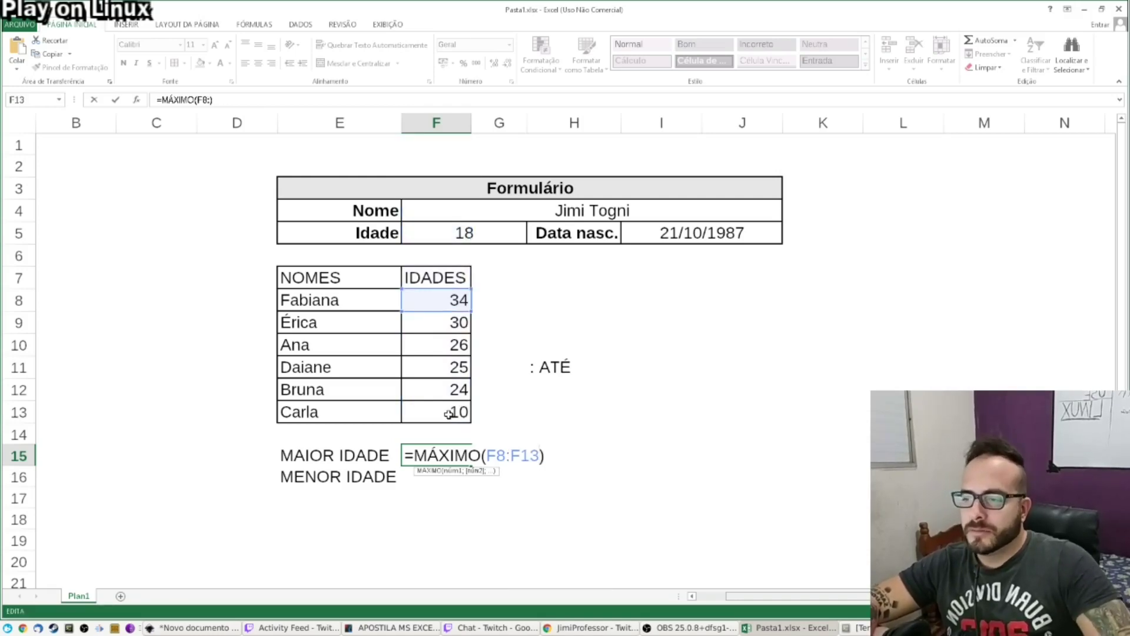
key("Return")
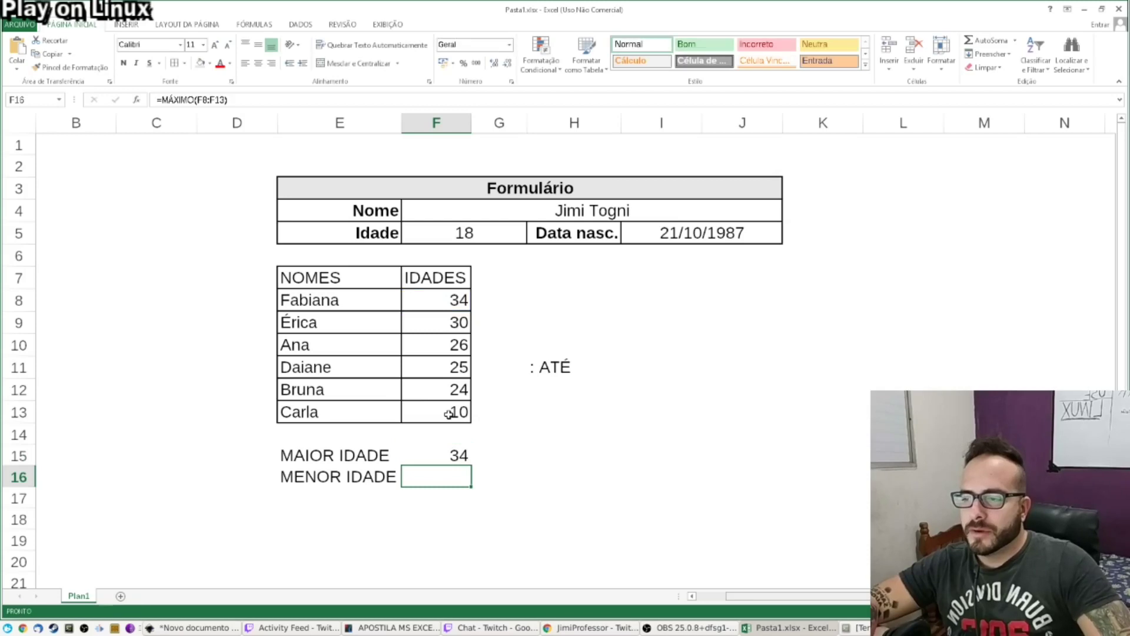
Check the last age in F13, the MAIOR IDADE row E15:F15, and the formula behind F15
left_click(448, 413)
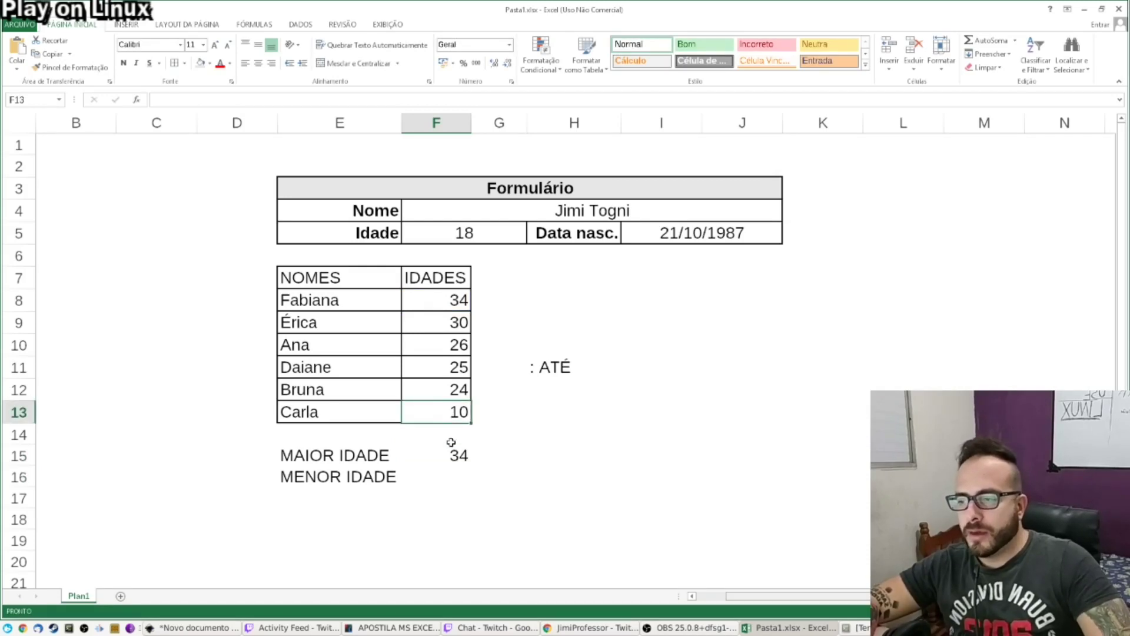
left_click_drag(334, 454, 451, 459)
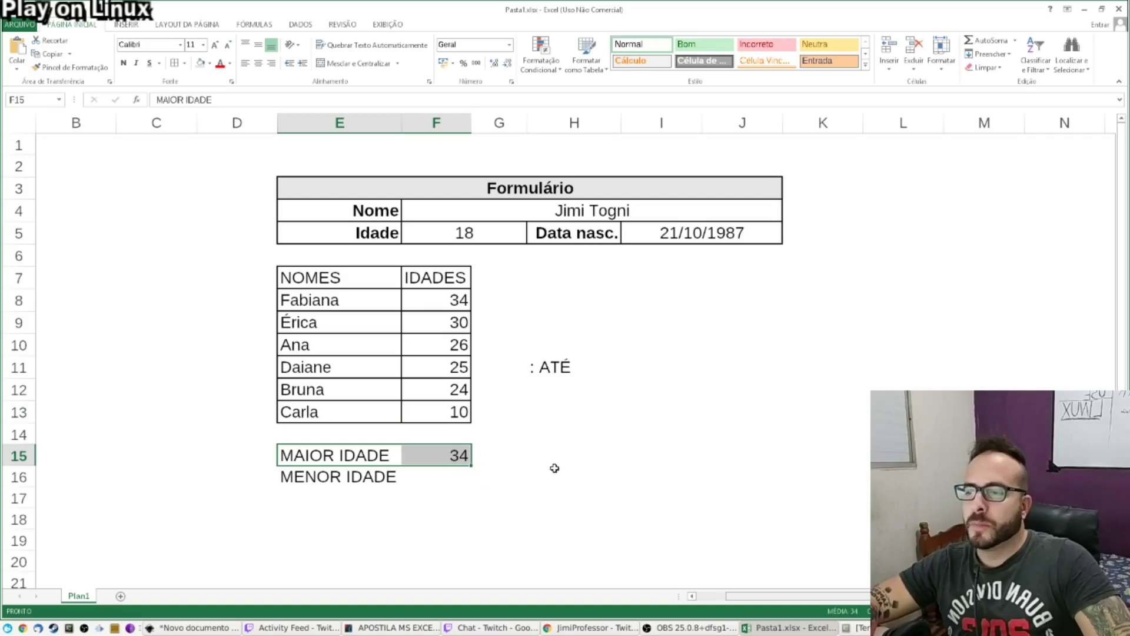
left_click(453, 456)
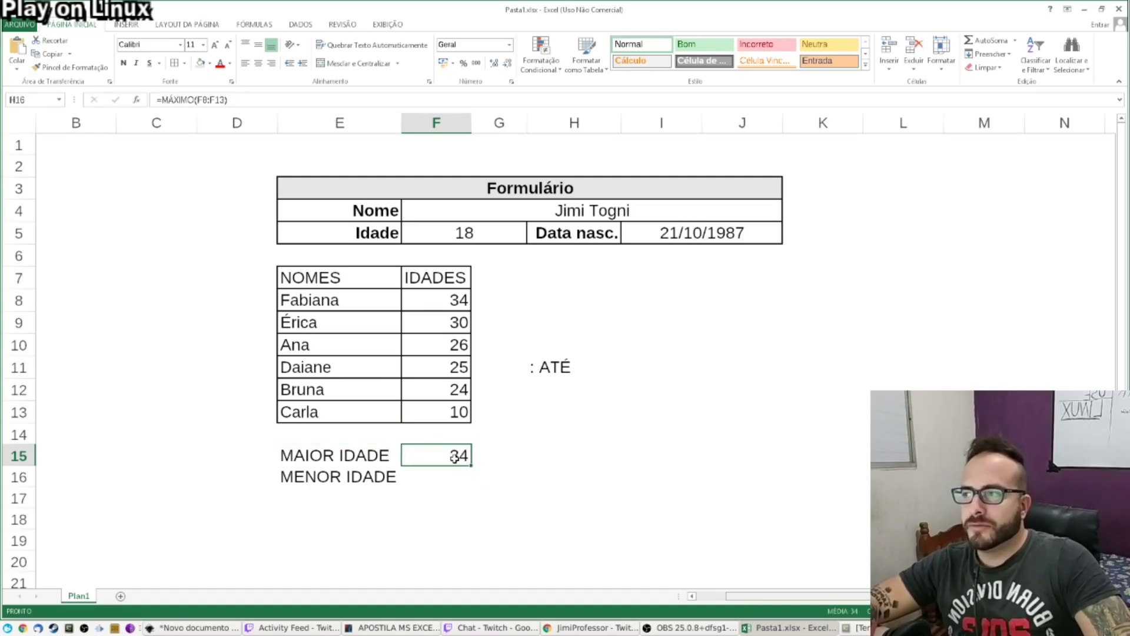
left_click(237, 100)
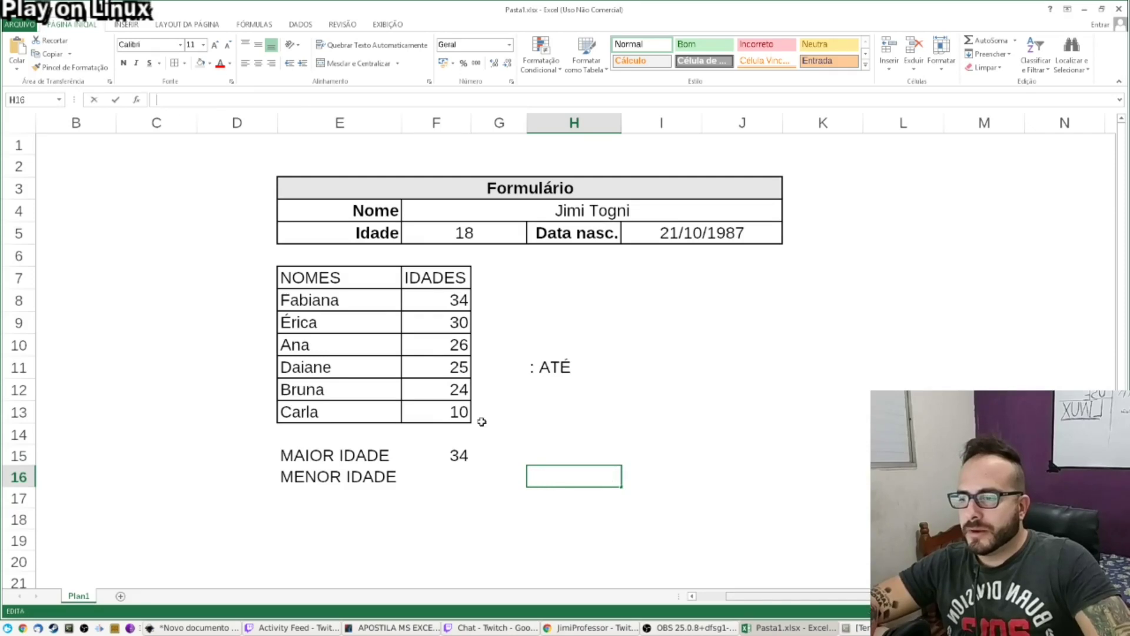
left_click(443, 456)
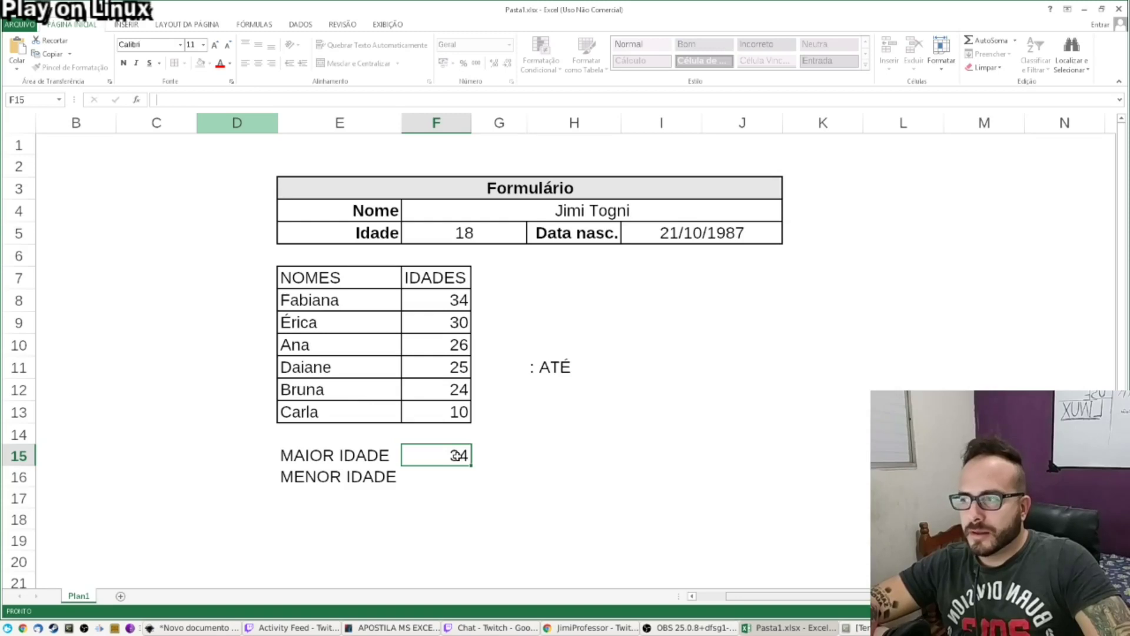
Examine the MÁXIMO formula behind cell F15, highlighting its range reference and closing parenthesis
left_click(456, 455)
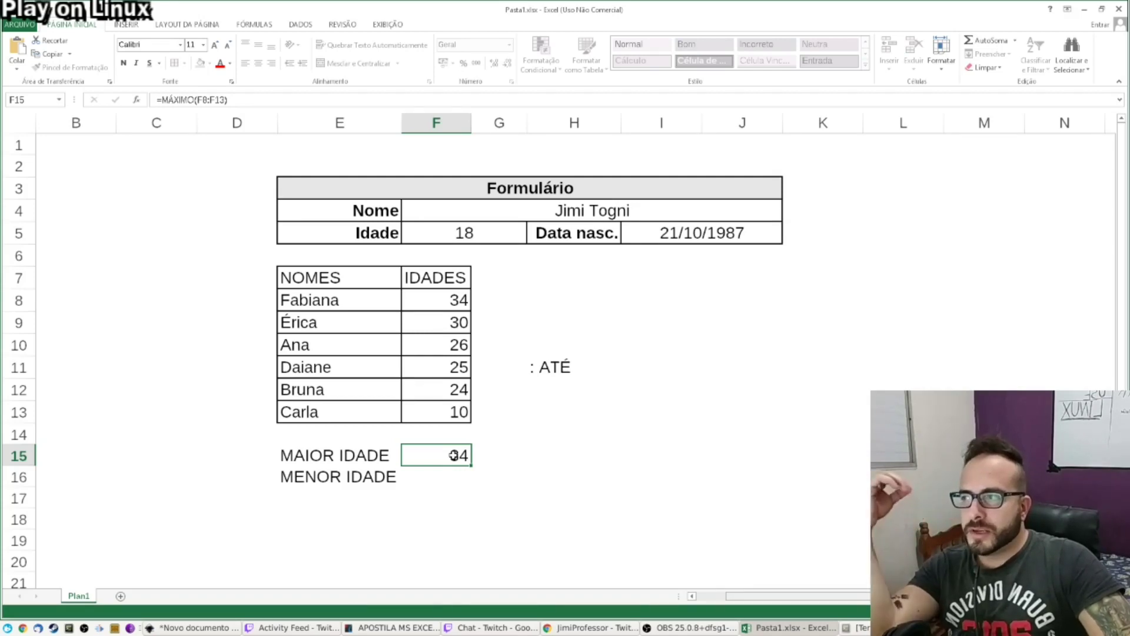
left_click(209, 99)
left_click_drag(197, 99, 219, 98)
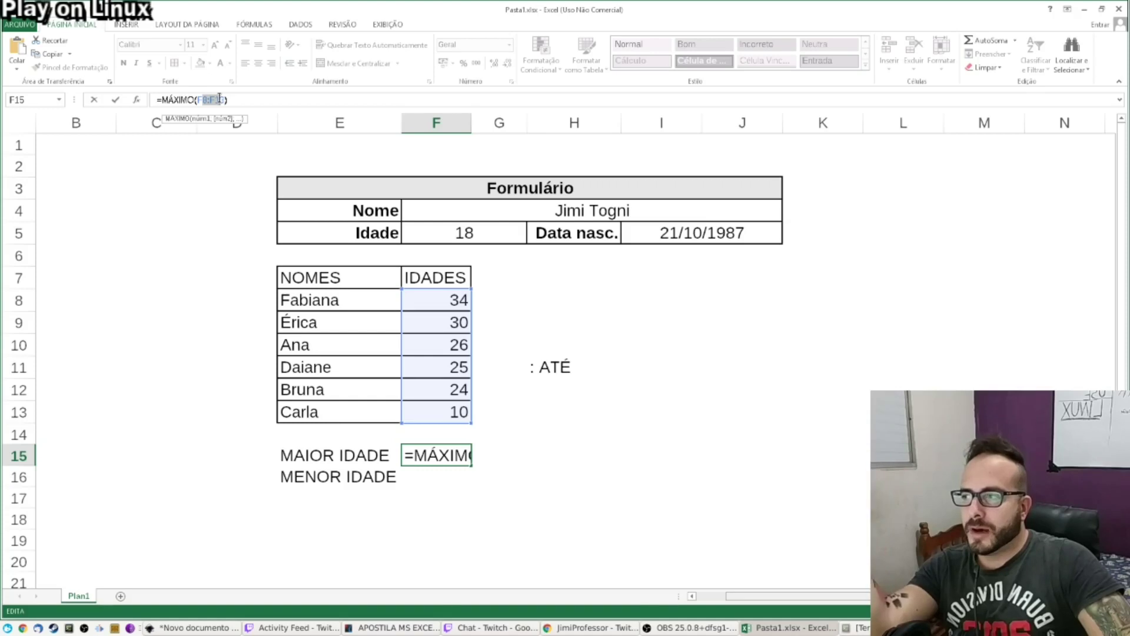
left_click(237, 100)
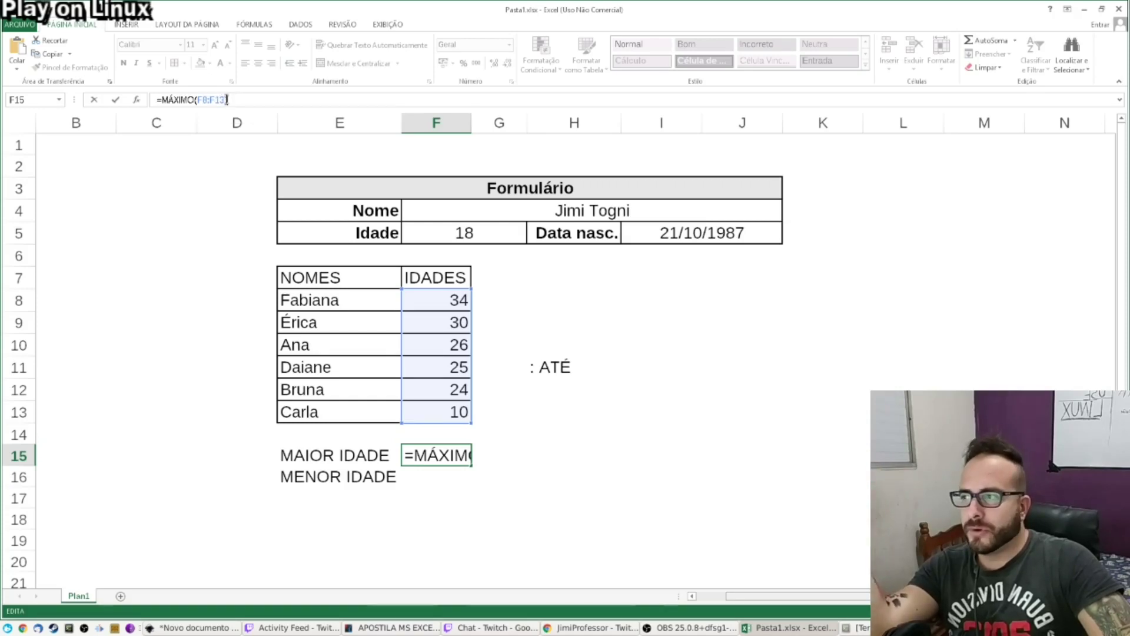
left_click(225, 99)
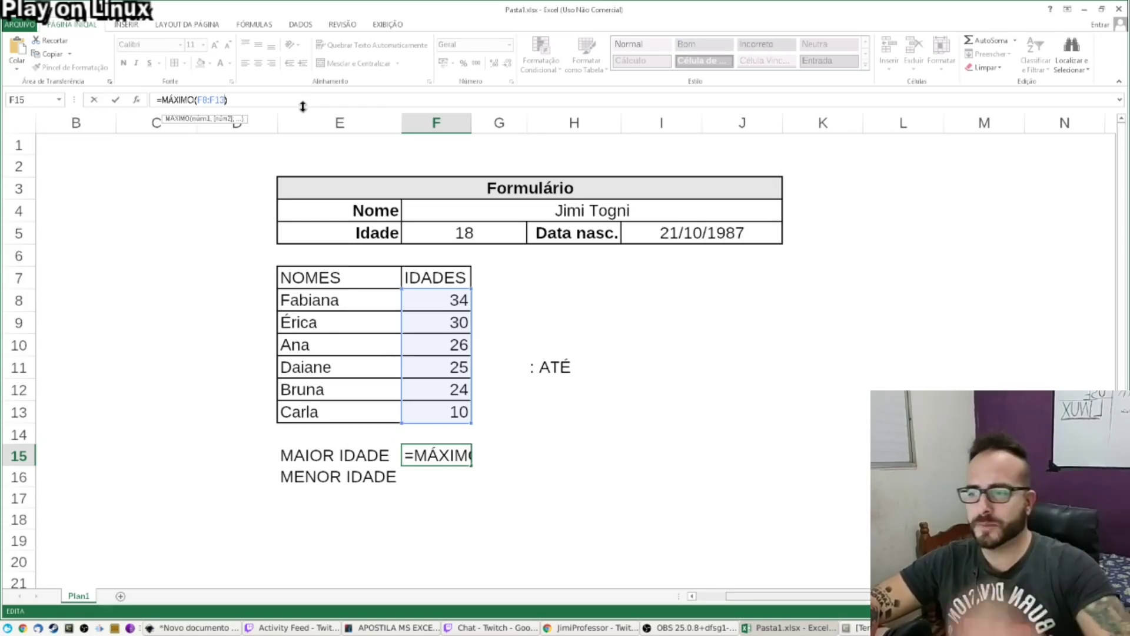
key("ctrl+Return")
Enter the note "; E" in cell H12, below the ": ATÉ" note
left_click(547, 385)
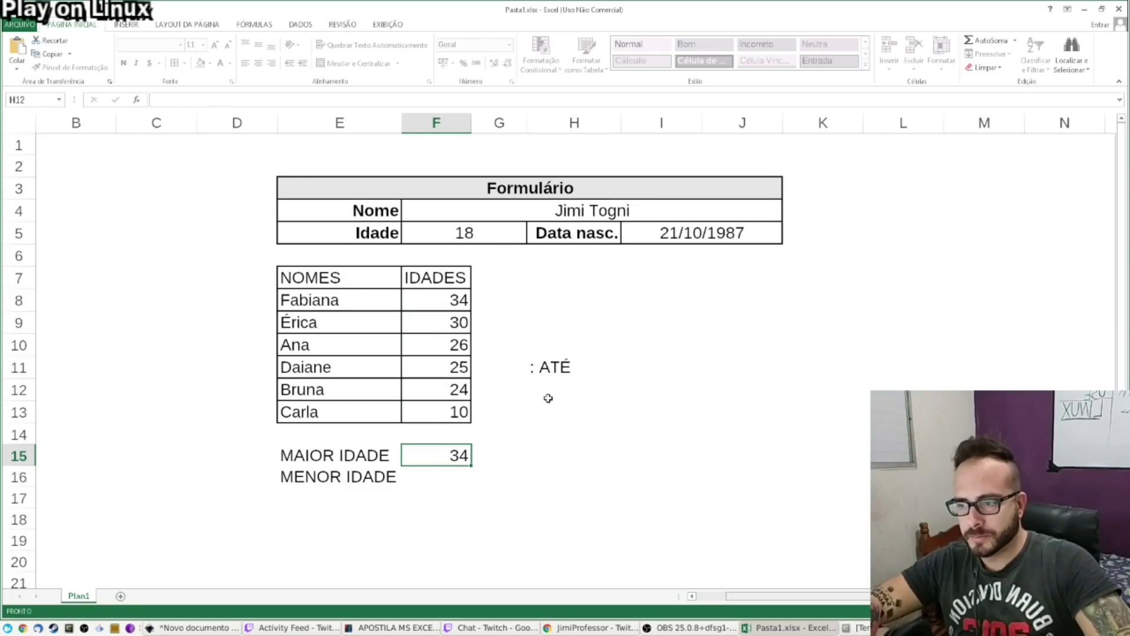
left_click(547, 409)
left_click(547, 389)
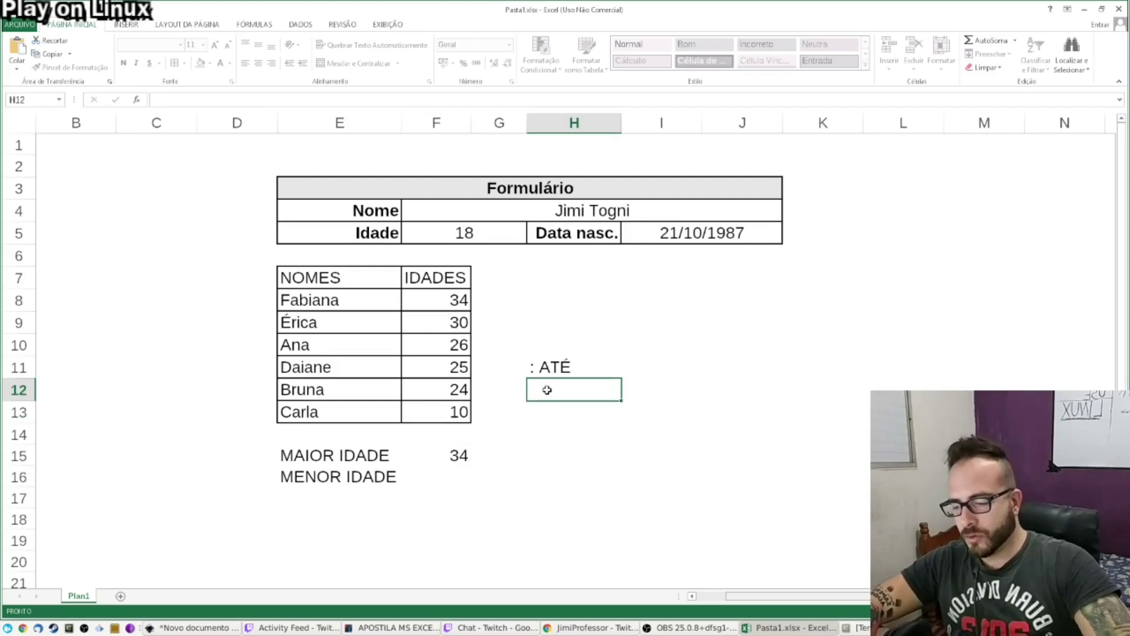
type(";")
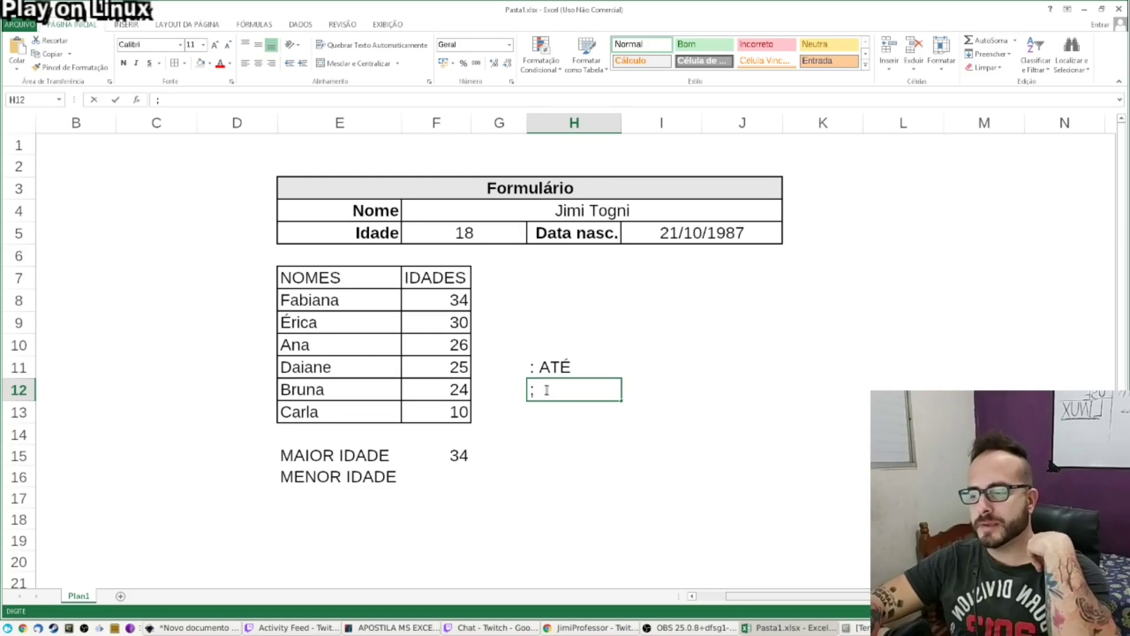
type(" E")
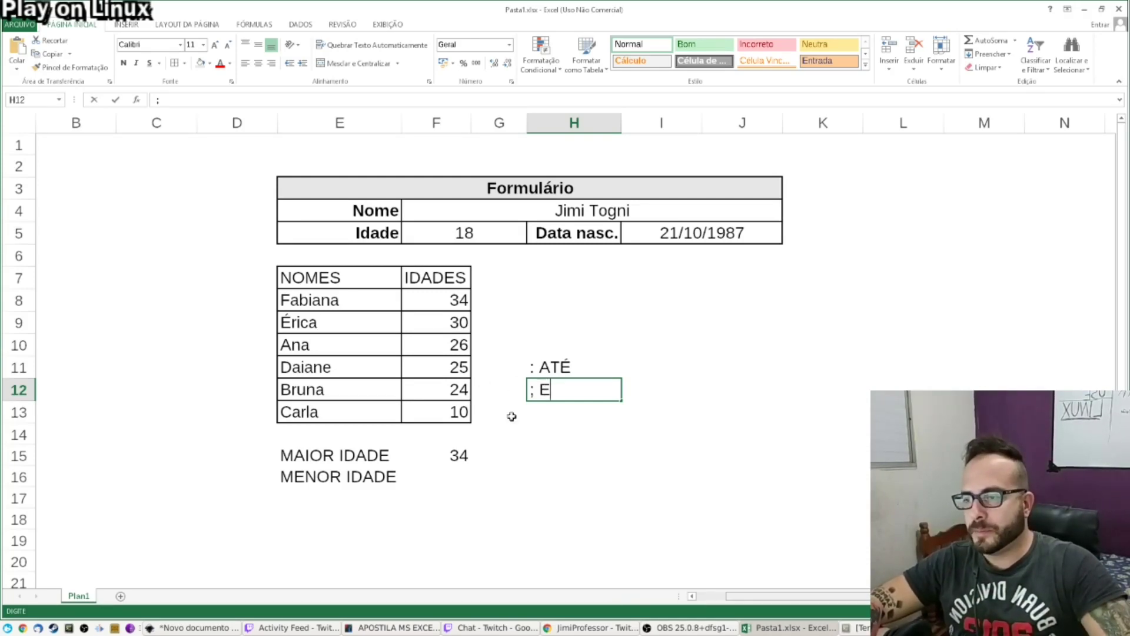
Reopen the formula in F15 and highlight its F8 start reference and the colon, leaving the formula as it is
left_click(461, 455)
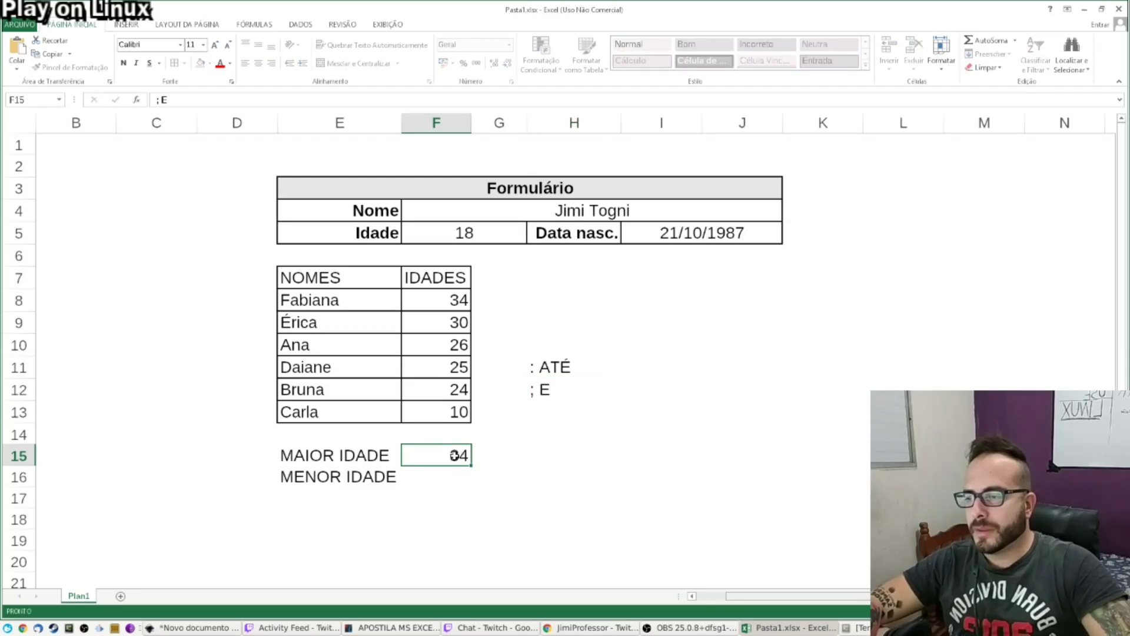
double_click(446, 456)
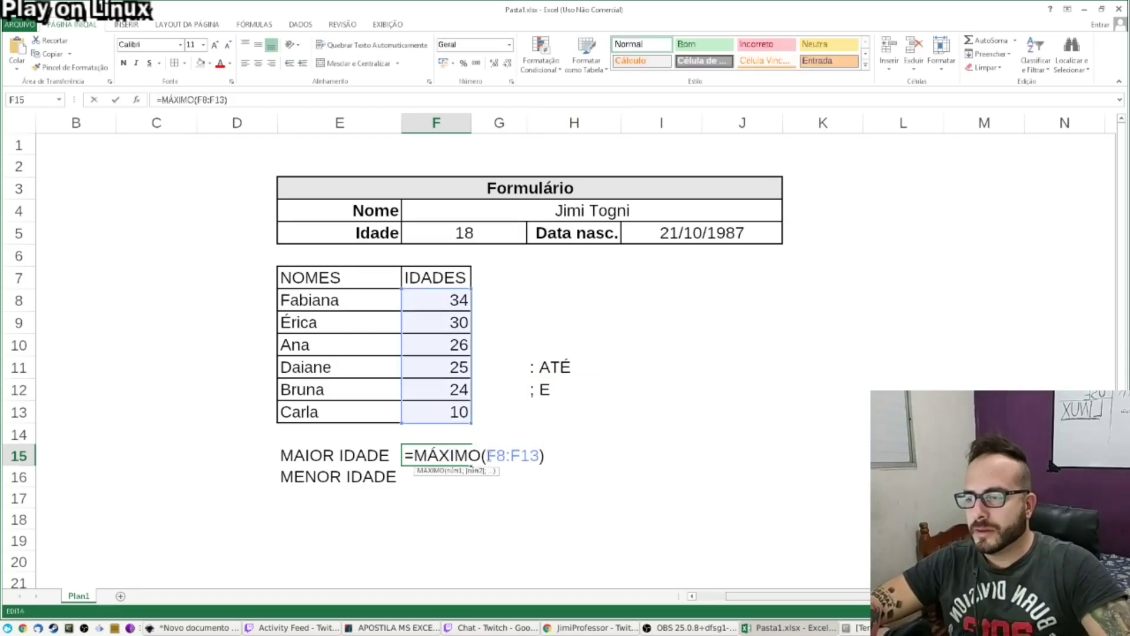
left_click_drag(487, 456, 504, 453)
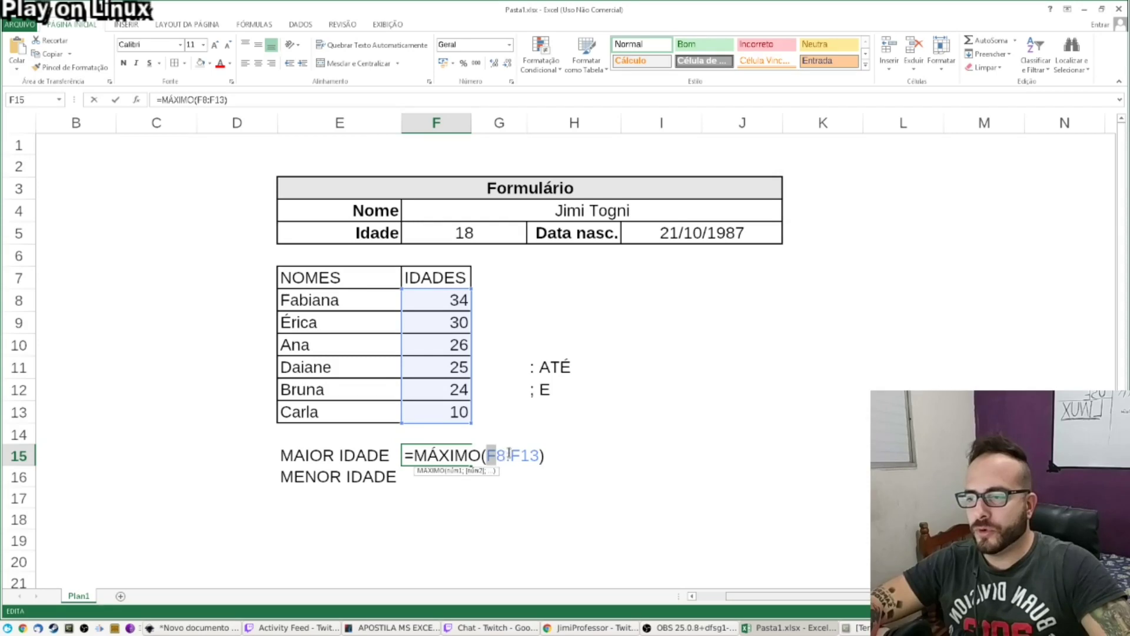
left_click(511, 455)
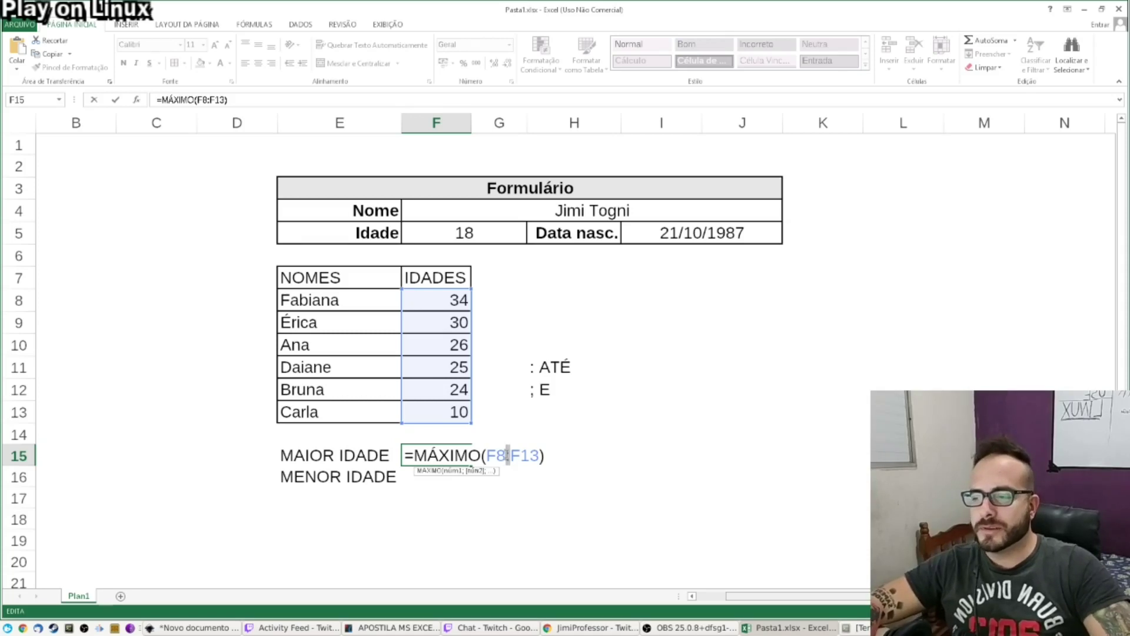
key("ctrl+Return")
Insert the MÁXIMO function in cell G15 with F8 as its first argument
left_click(497, 452)
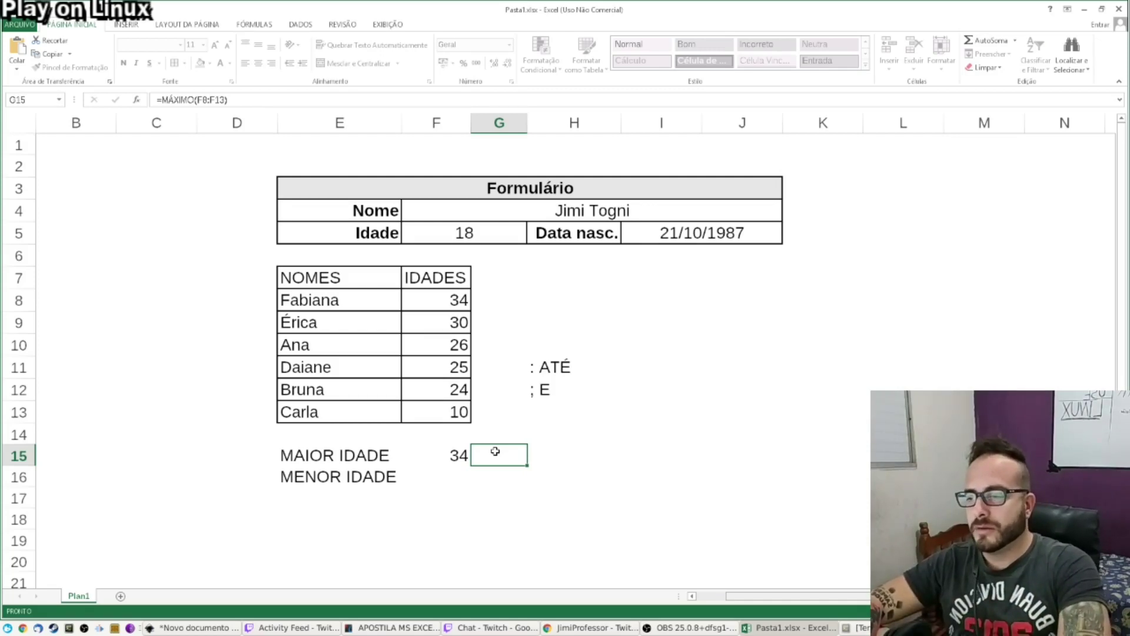
left_click(1015, 40)
left_click(1021, 97)
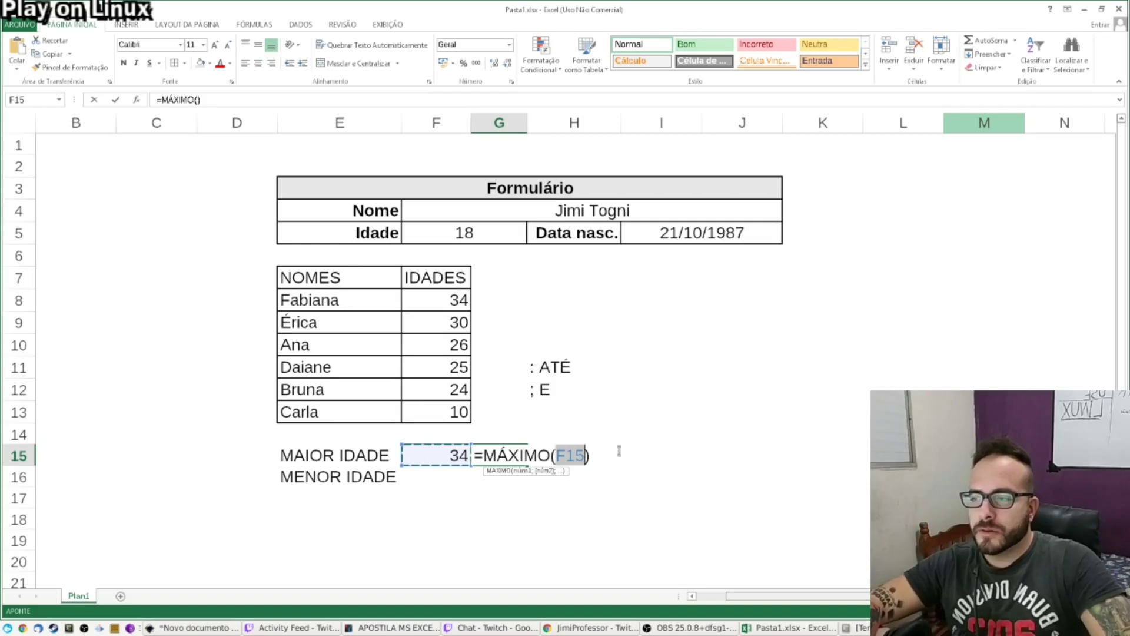
left_click(448, 298)
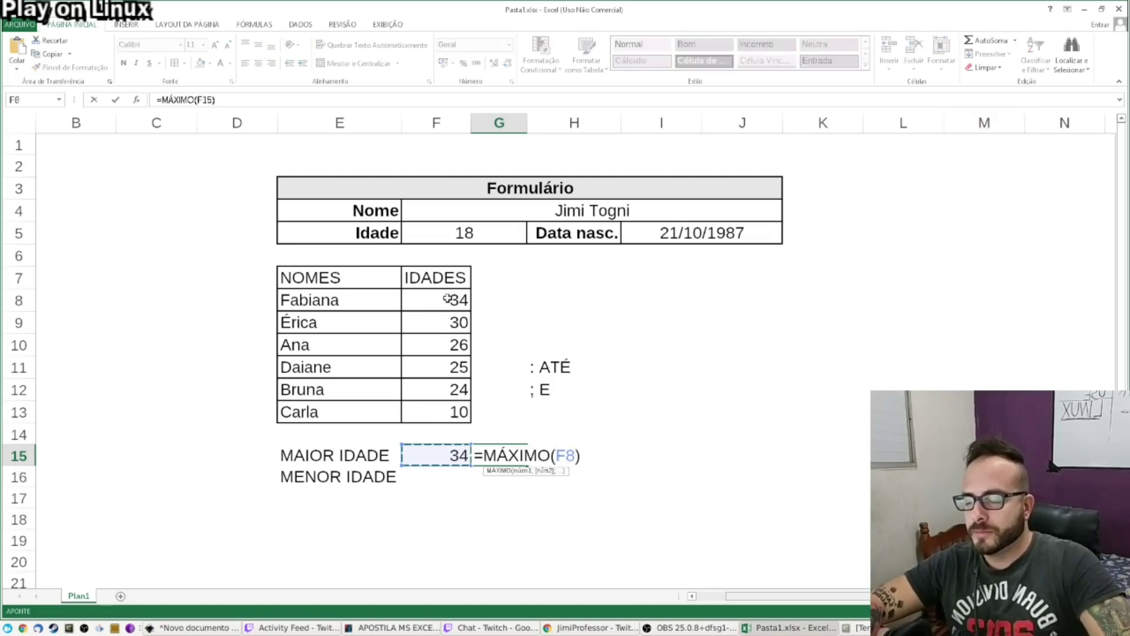
left_click_drag(448, 298, 447, 401)
left_click(454, 299)
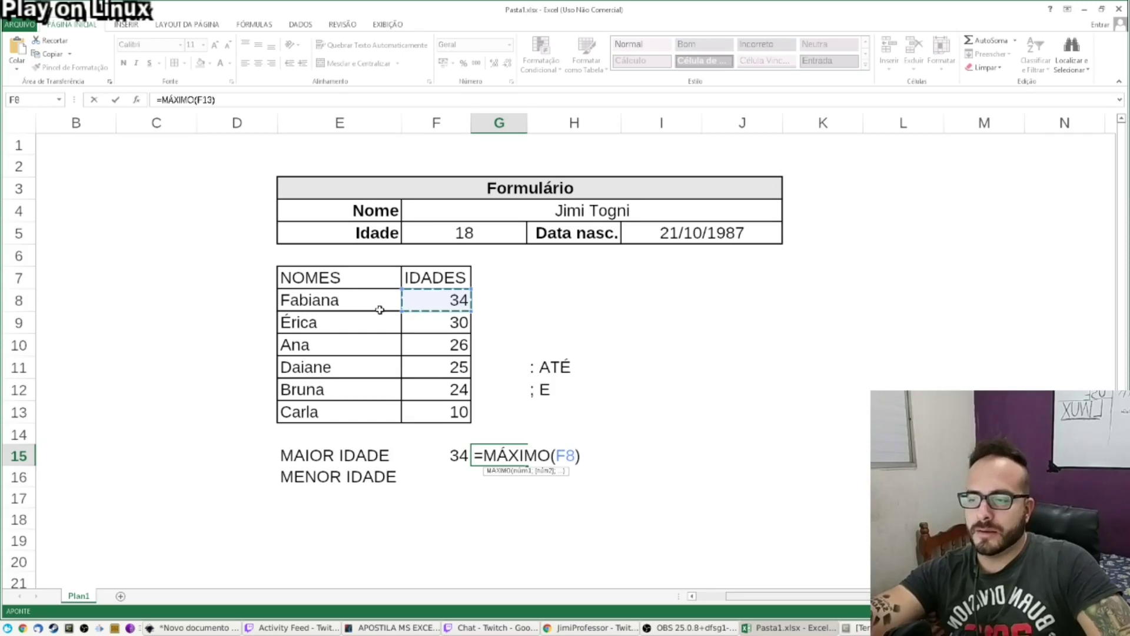
Add F10 and E12 as further semicolon-separated arguments and confirm =MÁXIMO(F8;F10;E12) in G15
type(";")
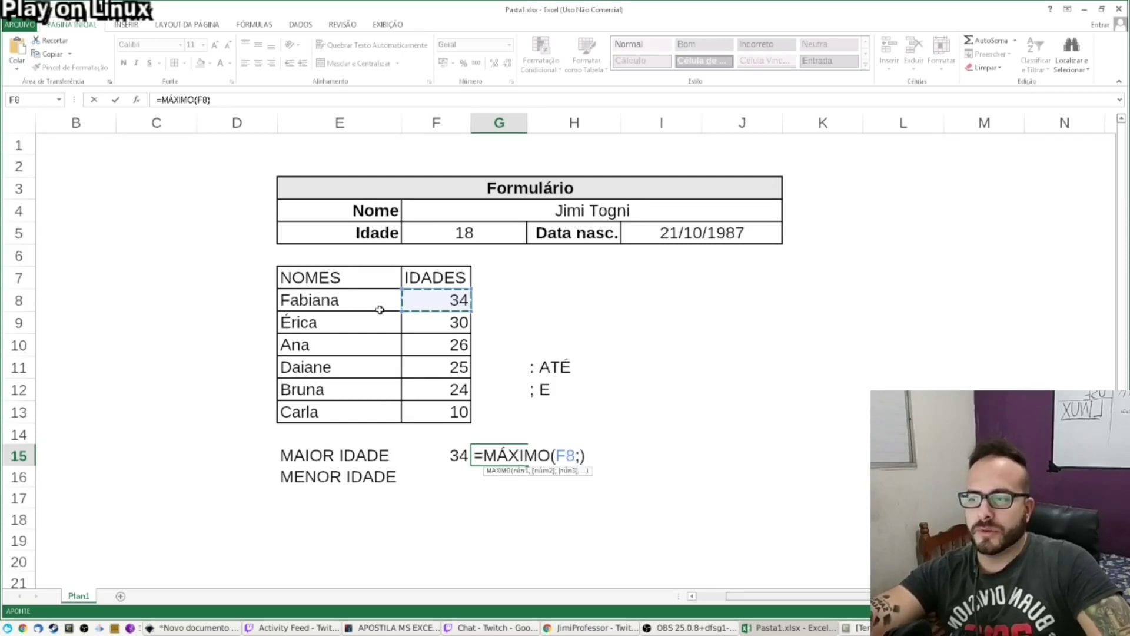
left_click(429, 343)
type(";")
left_click(324, 390)
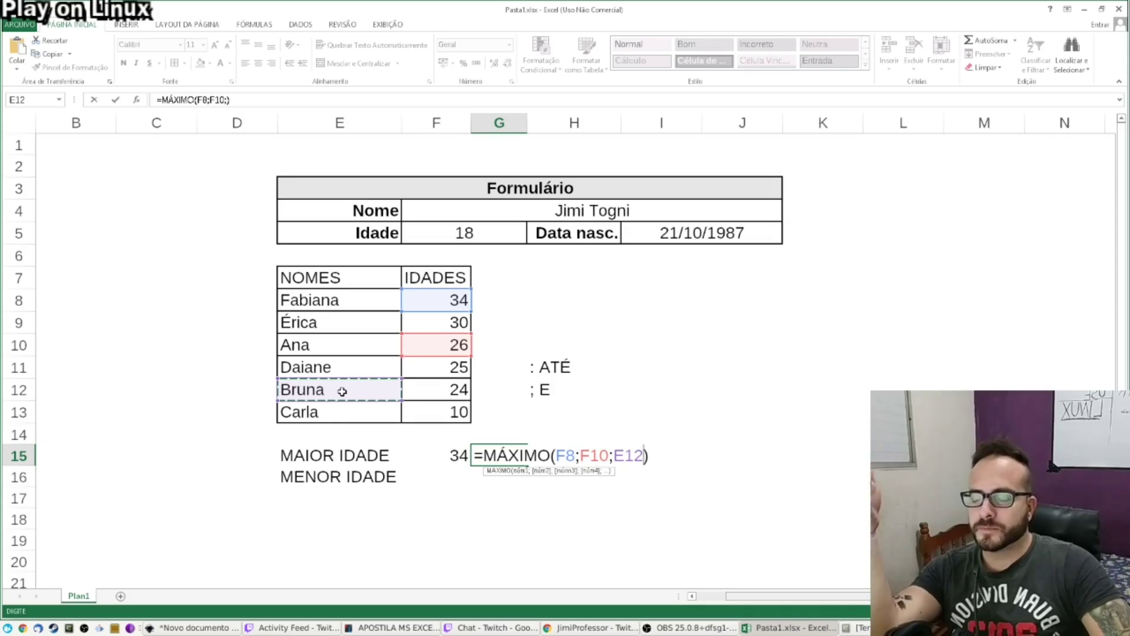
key("Return")
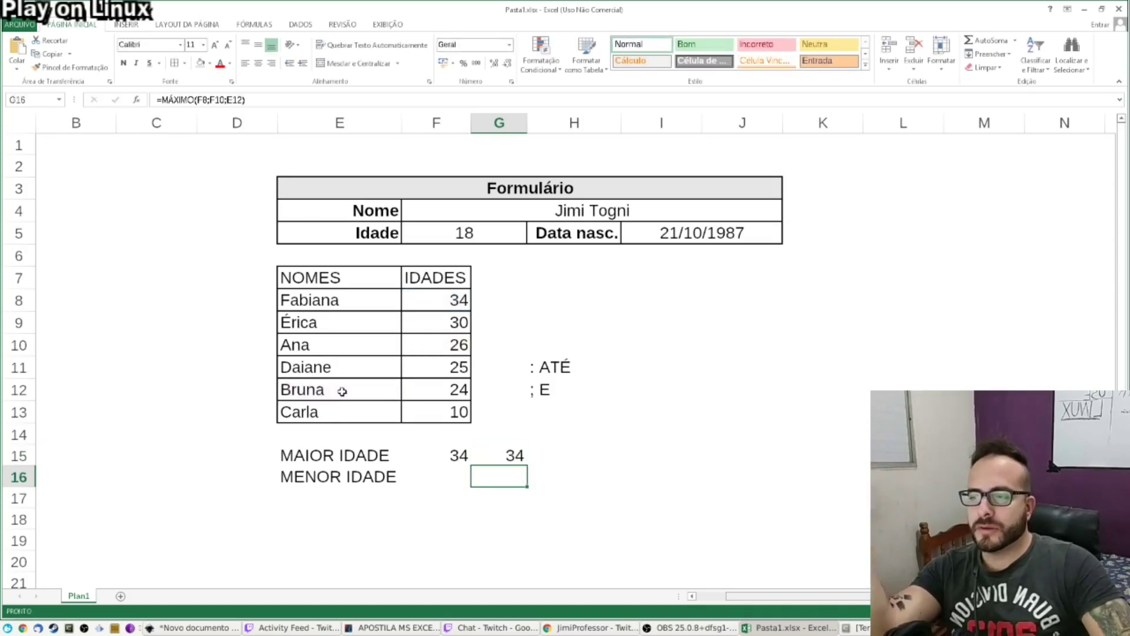
Replace the first argument F8 with F13 in the G15 formula, giving =MÁXIMO(F13;F10;E12)
double_click(509, 455)
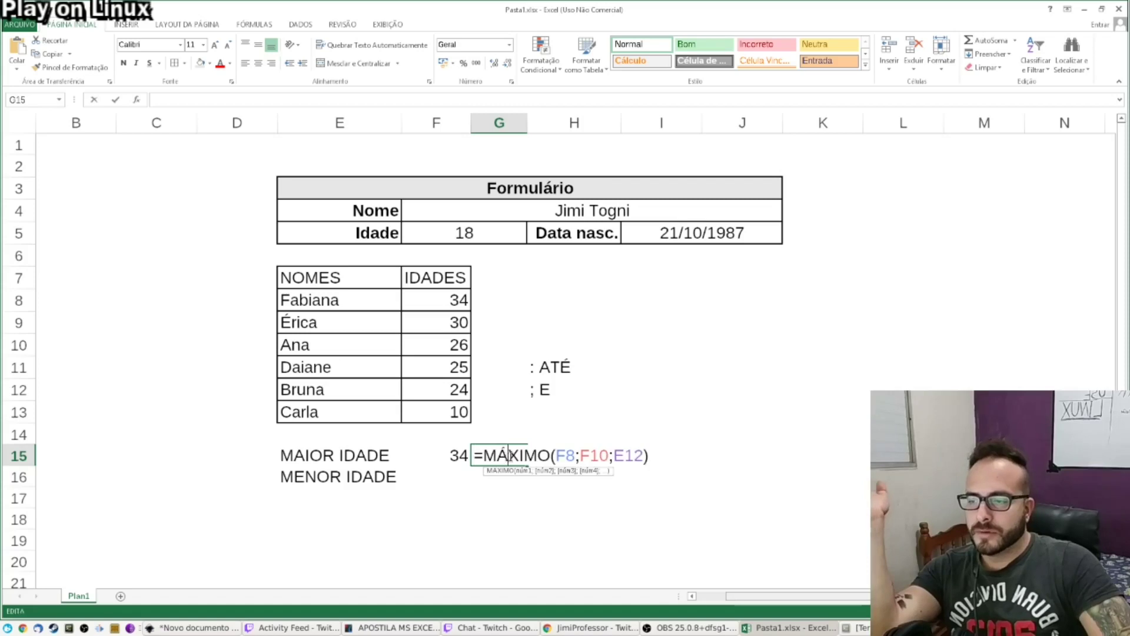
left_click(576, 455)
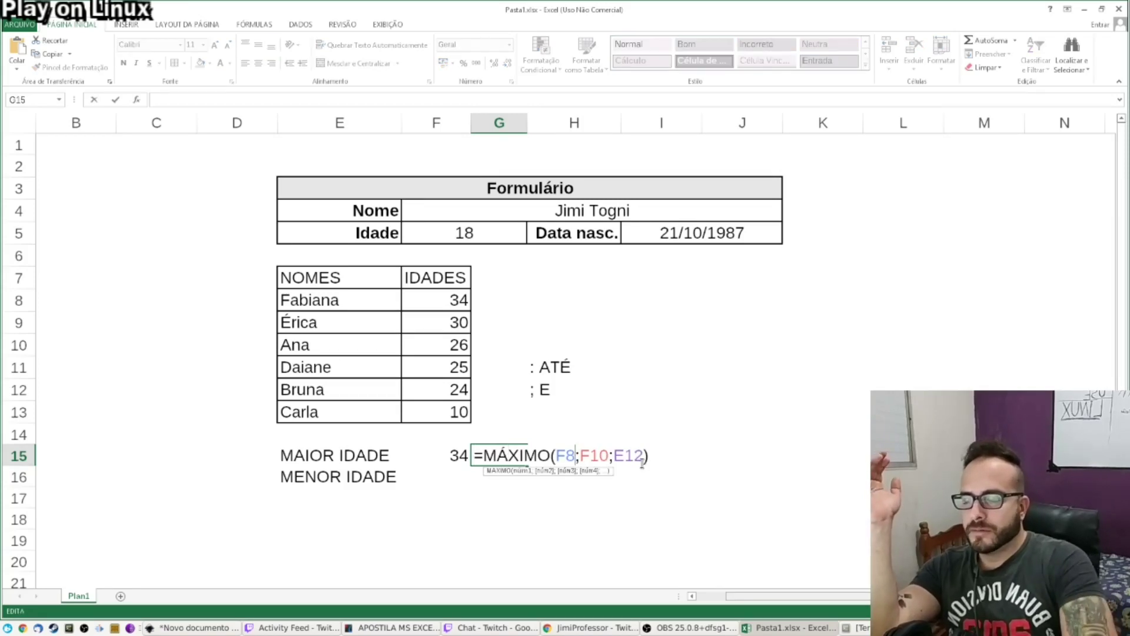
key("BackSpace")
key("BackSpace")
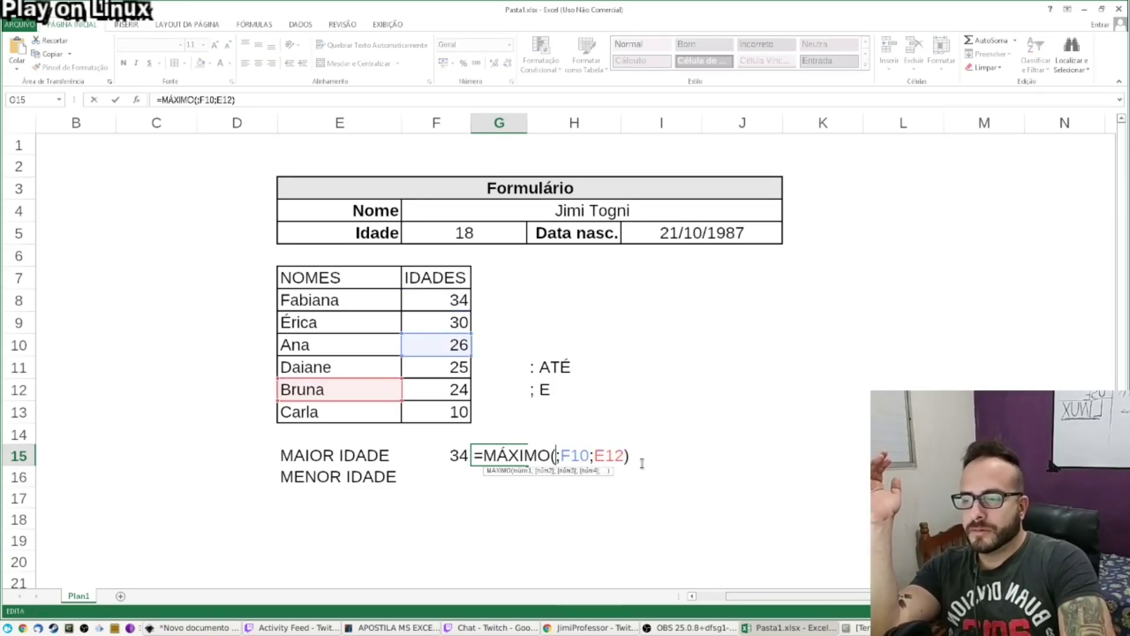
left_click(450, 411)
key("Return")
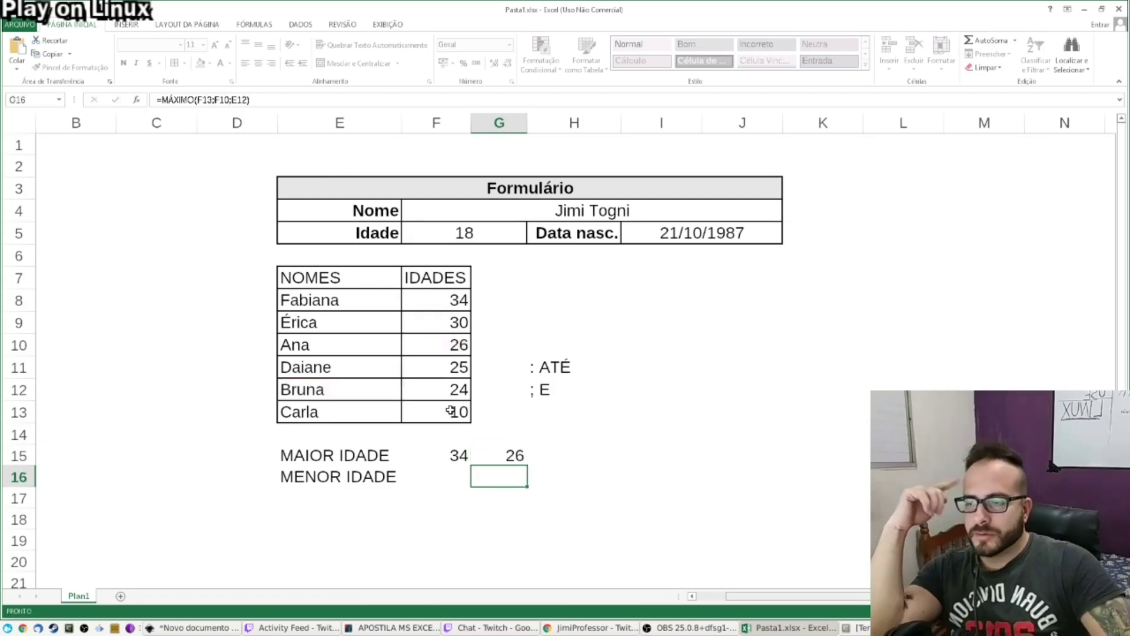
left_click(506, 454)
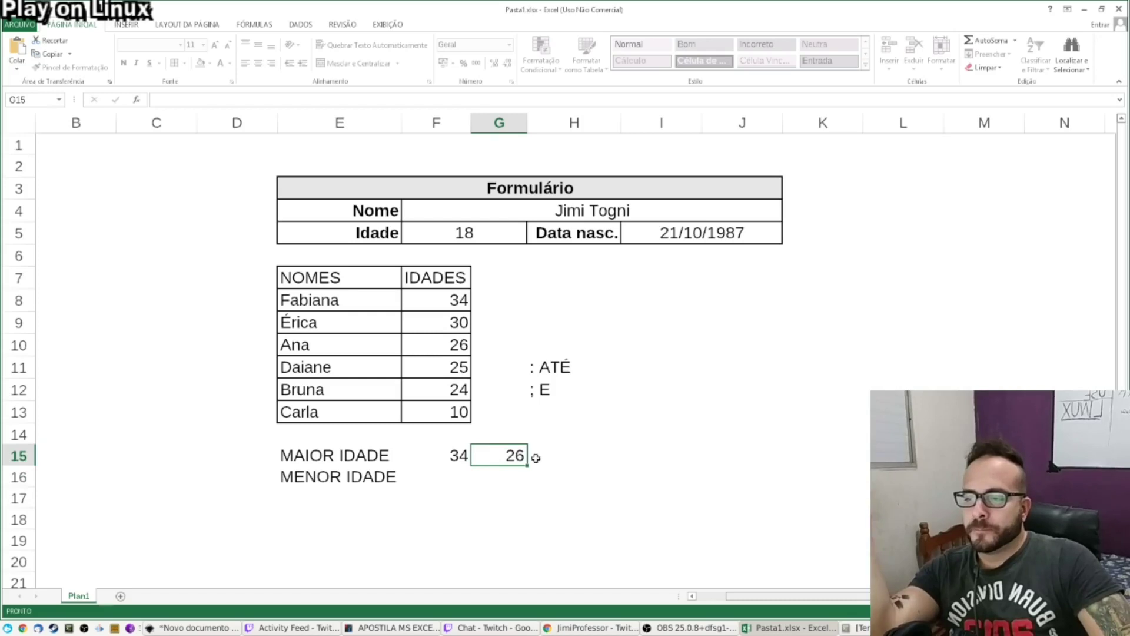
Insert the MÍNIMO function over F8:F14 in cell F16, beside MENOR IDADE, and confirm it
left_click(428, 478)
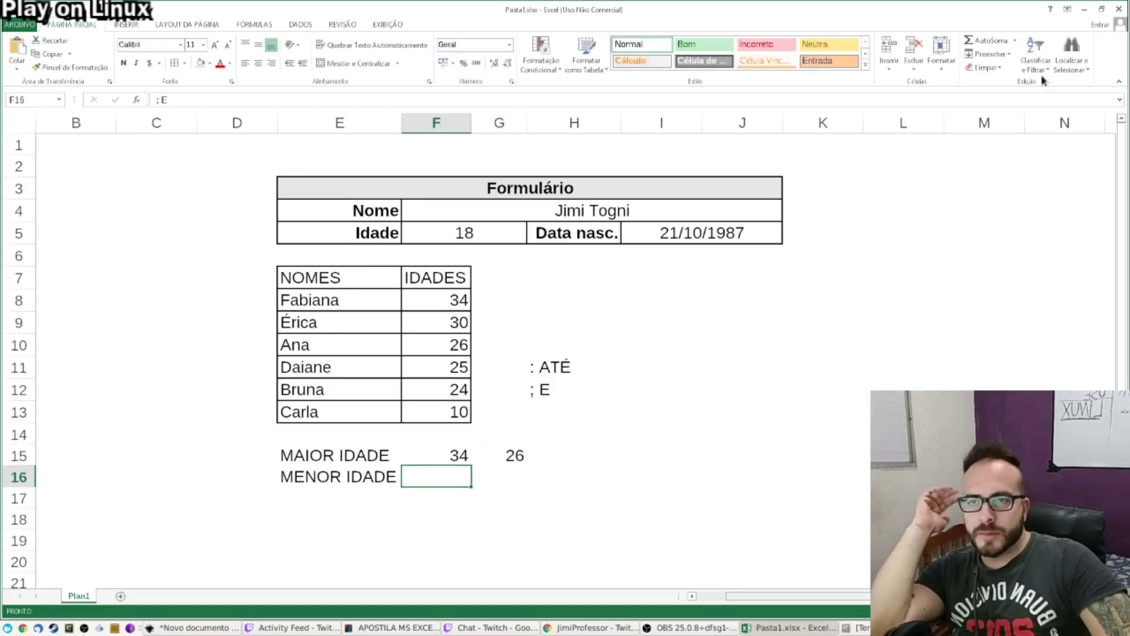
left_click(1014, 41)
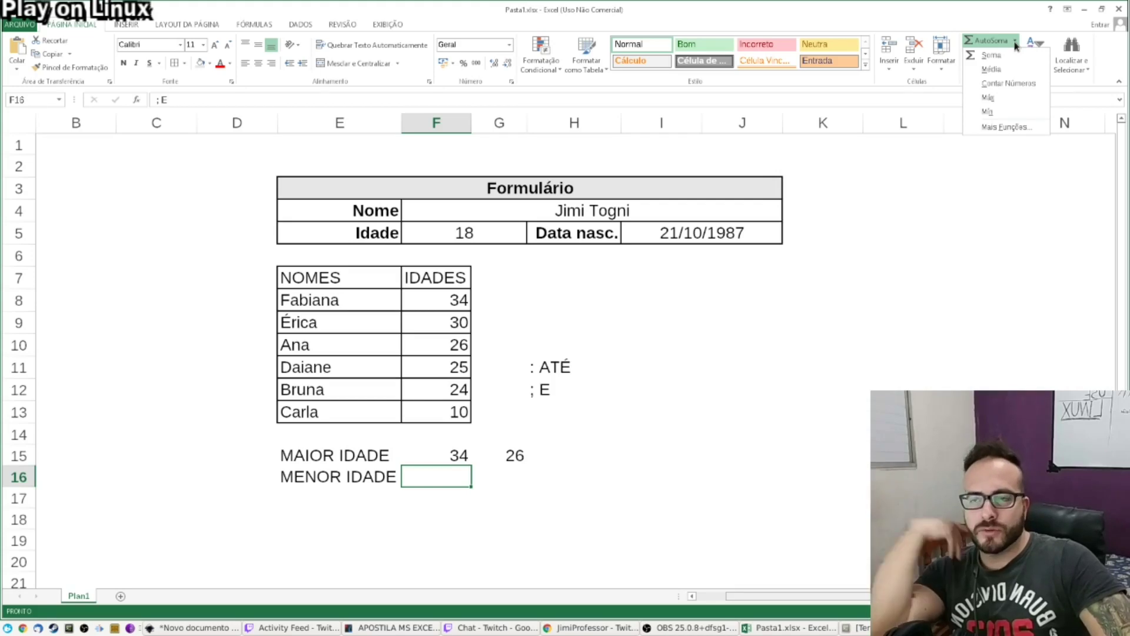
left_click(995, 112)
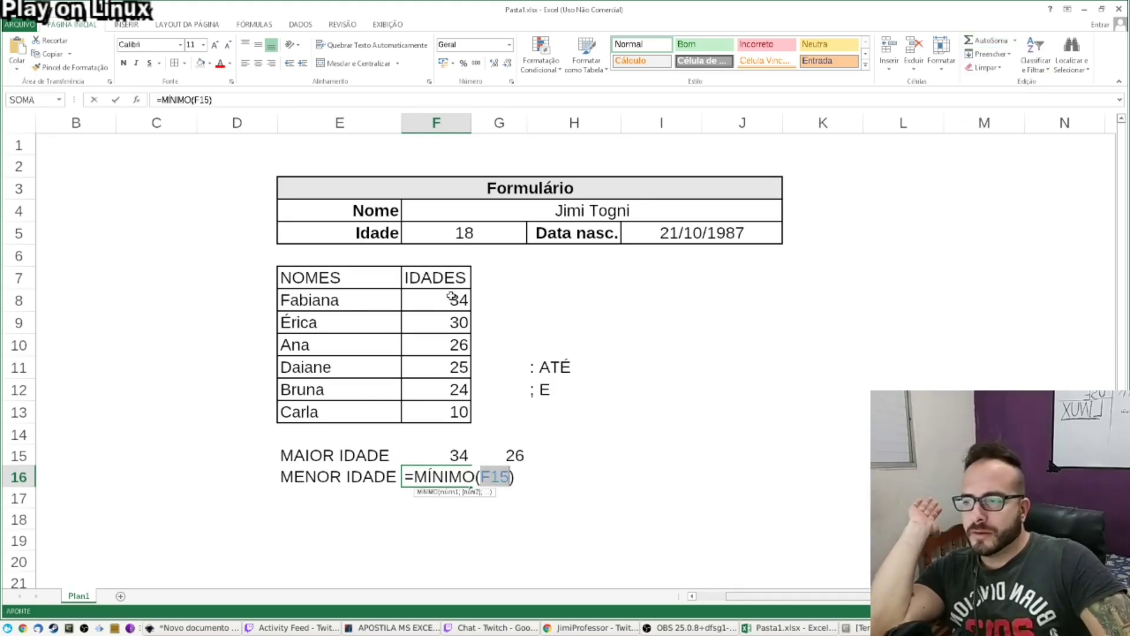
left_click_drag(451, 296, 449, 424)
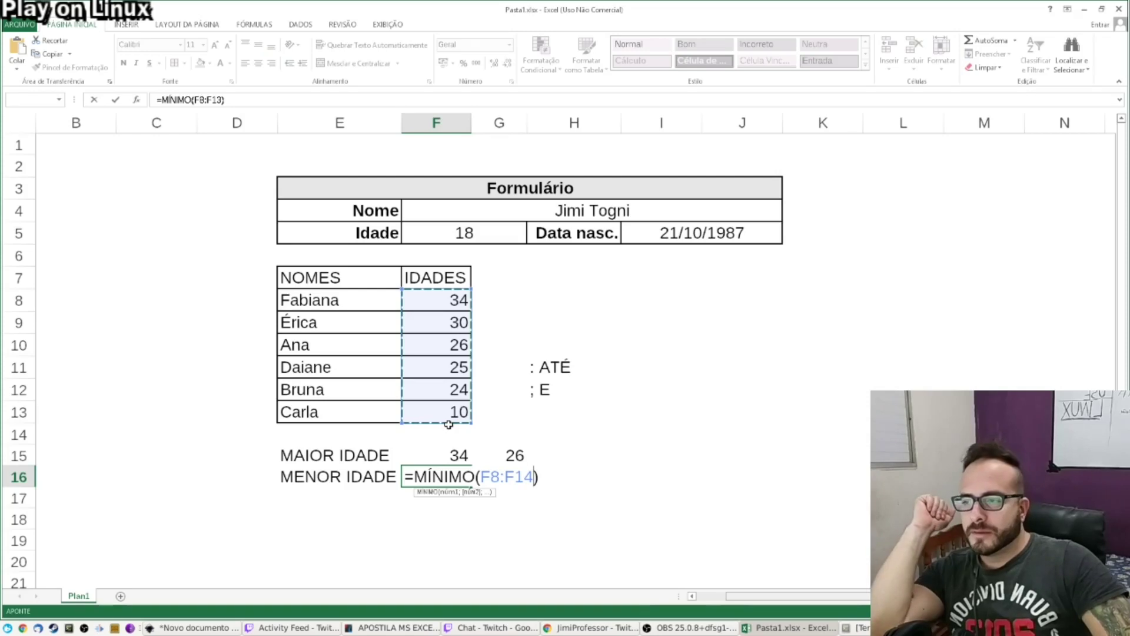
key("Return")
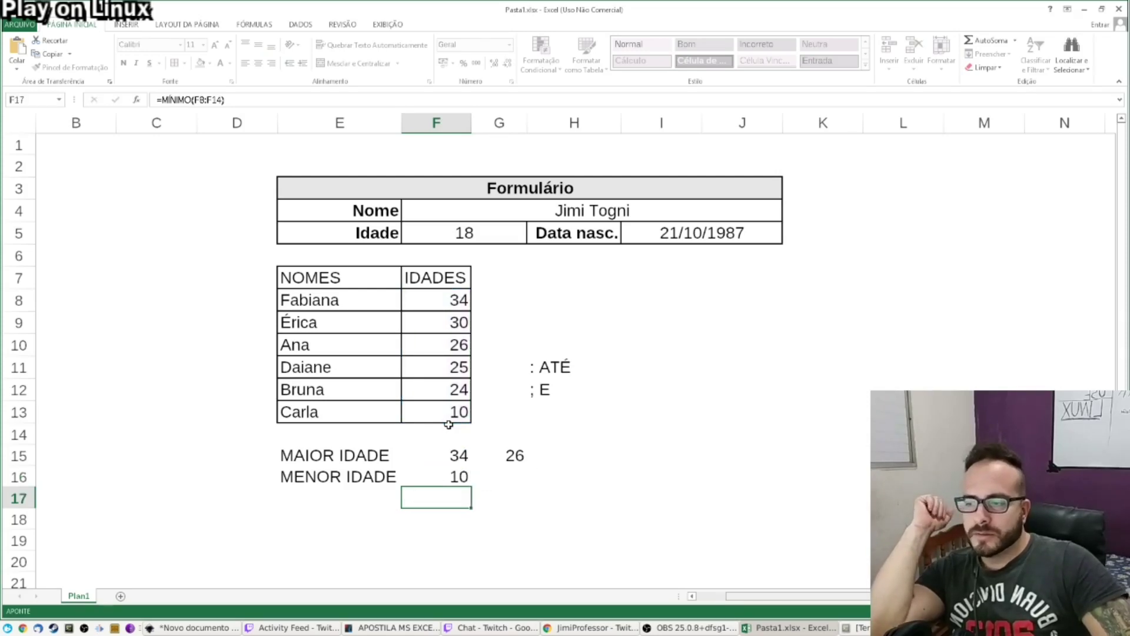
left_click(507, 477)
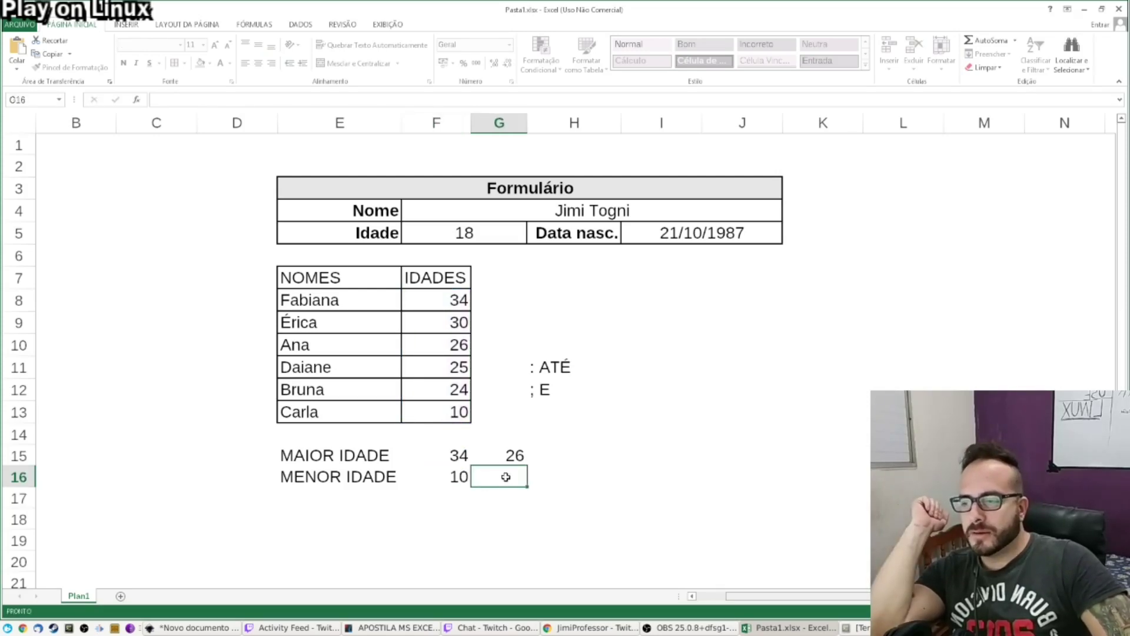
type("=")
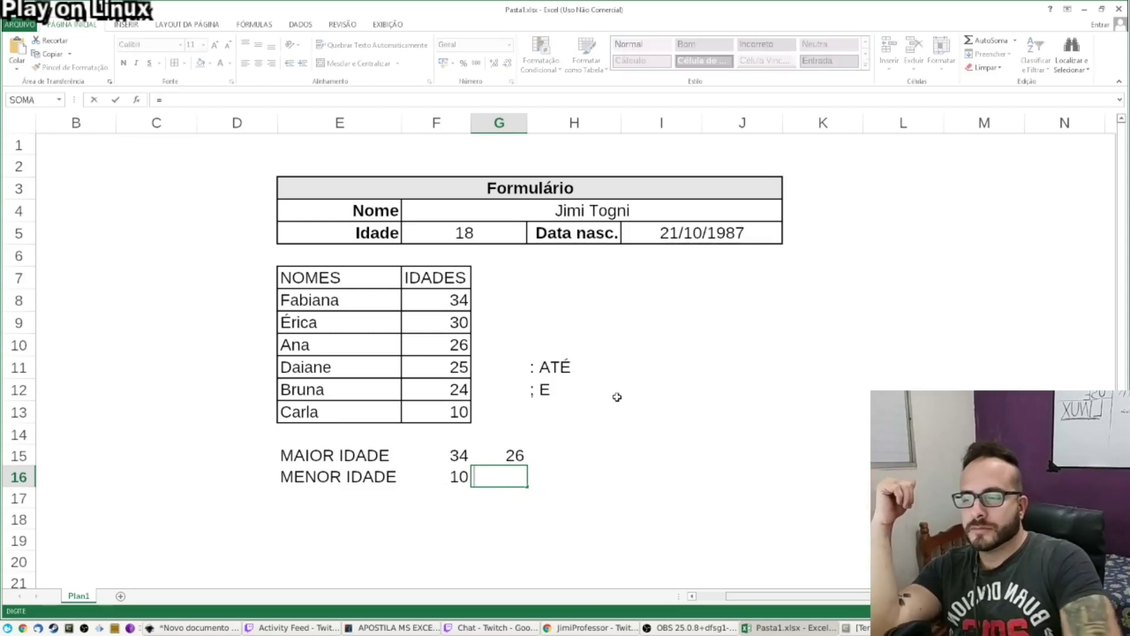
left_click(1019, 43)
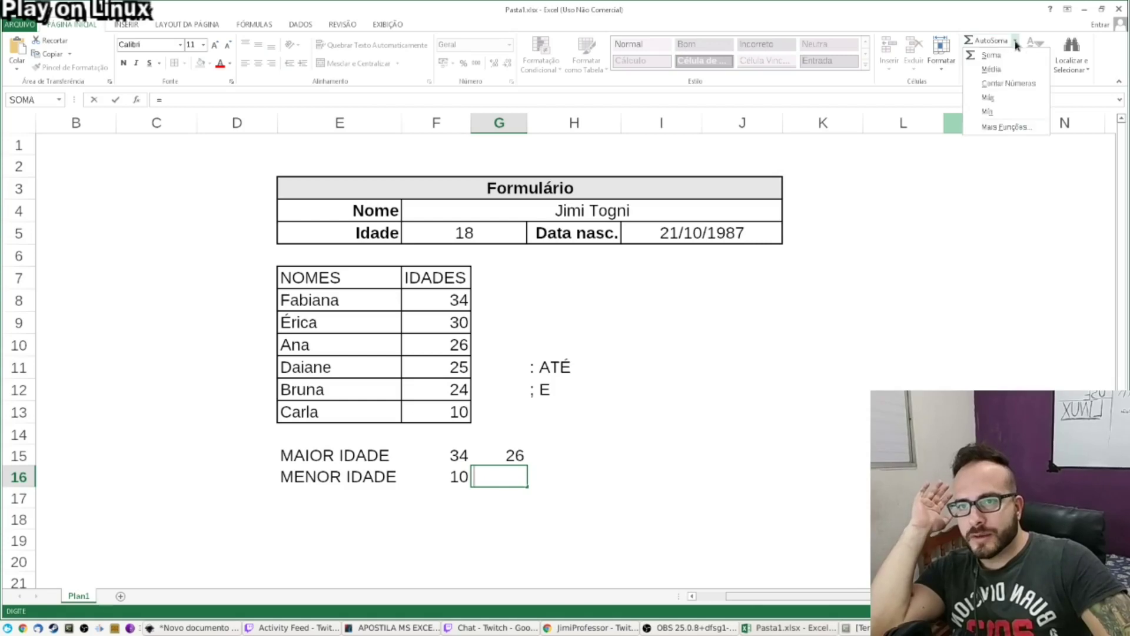
left_click(1015, 108)
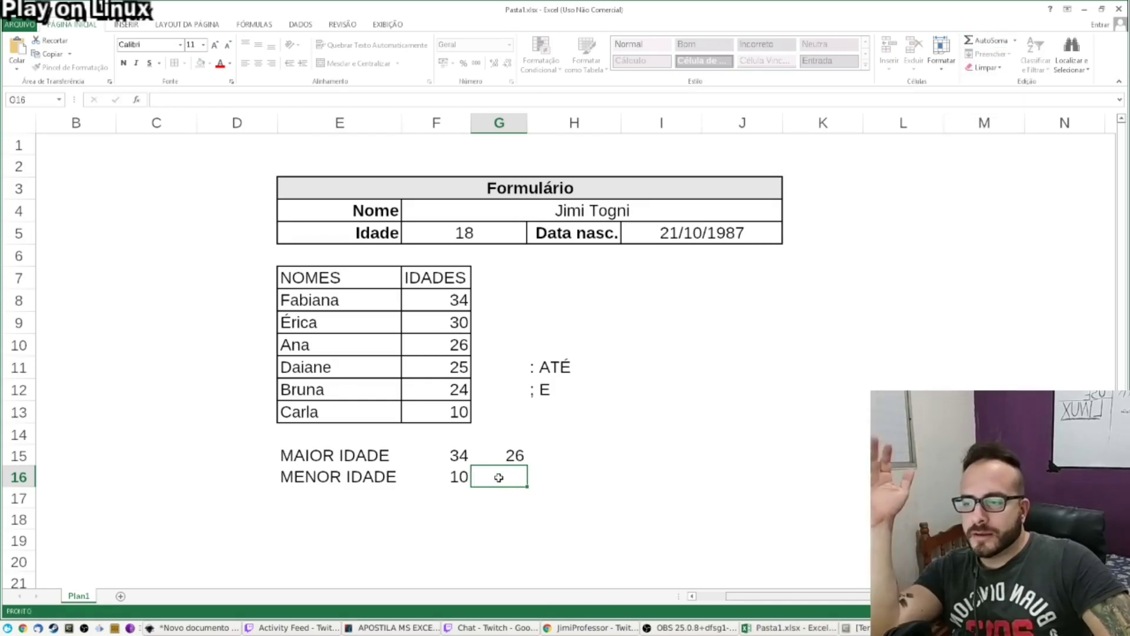
Insert the MÍNIMO function in cell G16 and extend its range from F8 down to F14
left_click(1015, 40)
left_click(1002, 121)
left_click(440, 300)
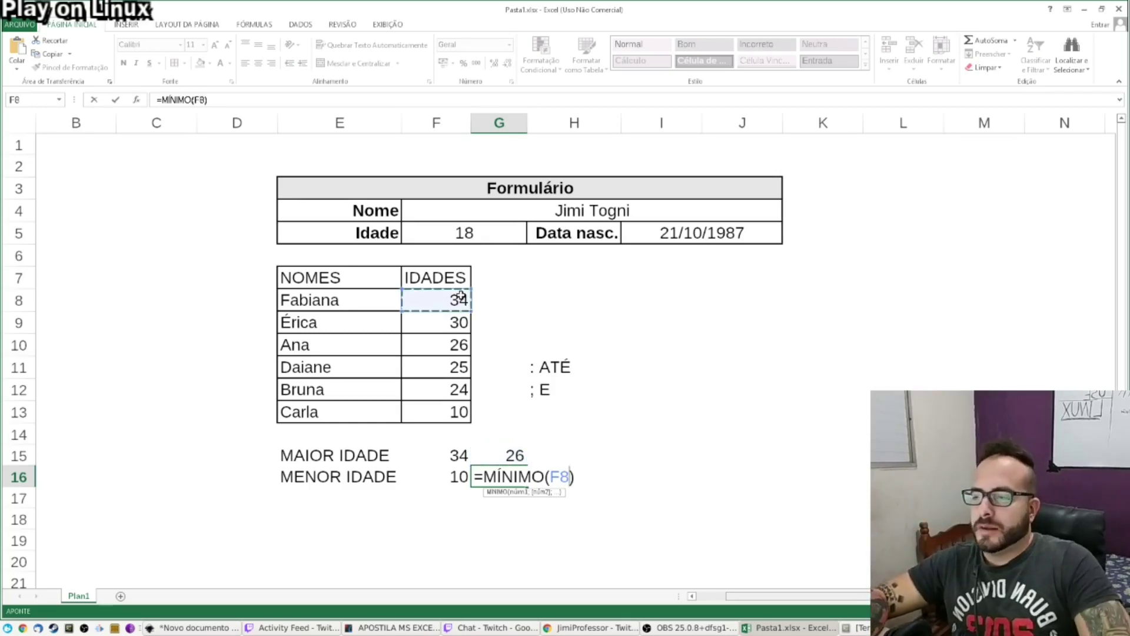
key("shift+Down")
key("shift+Down")
key("shift+Down")
key("shift+Down")
key("shift+Down")
key("shift+Down")
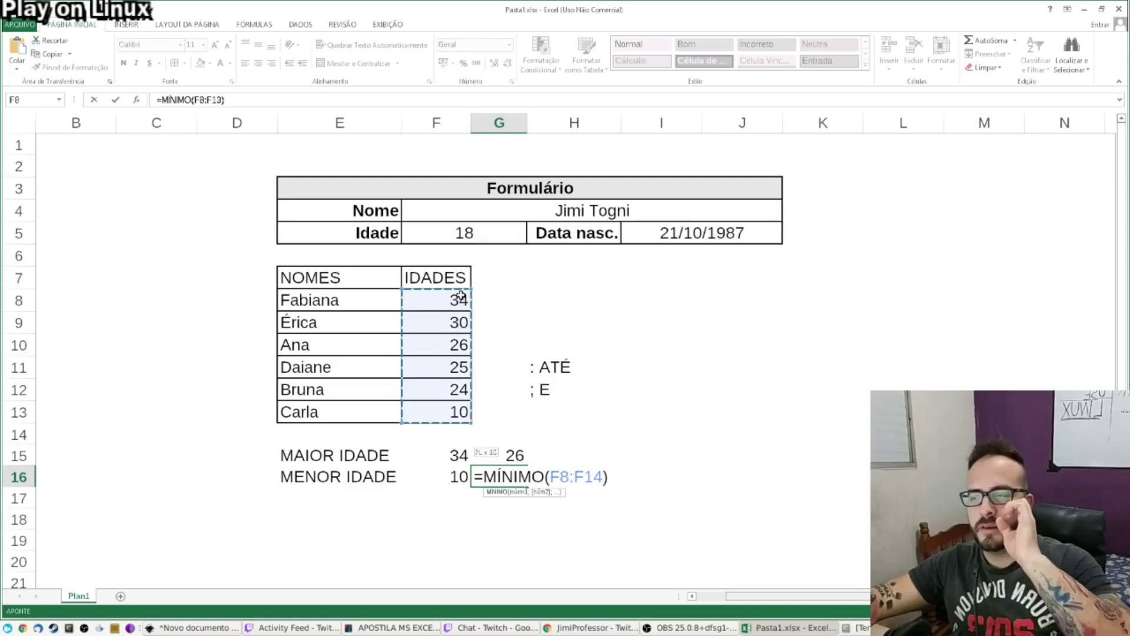
Shrink the MÍNIMO range in G16 back up to F8, re-extend it down the ages to F13, and confirm
key("shift+Up")
key("shift+Up")
key("shift+Up")
key("shift+Up")
key("shift+Up")
key("shift+Up")
key("shift+Up")
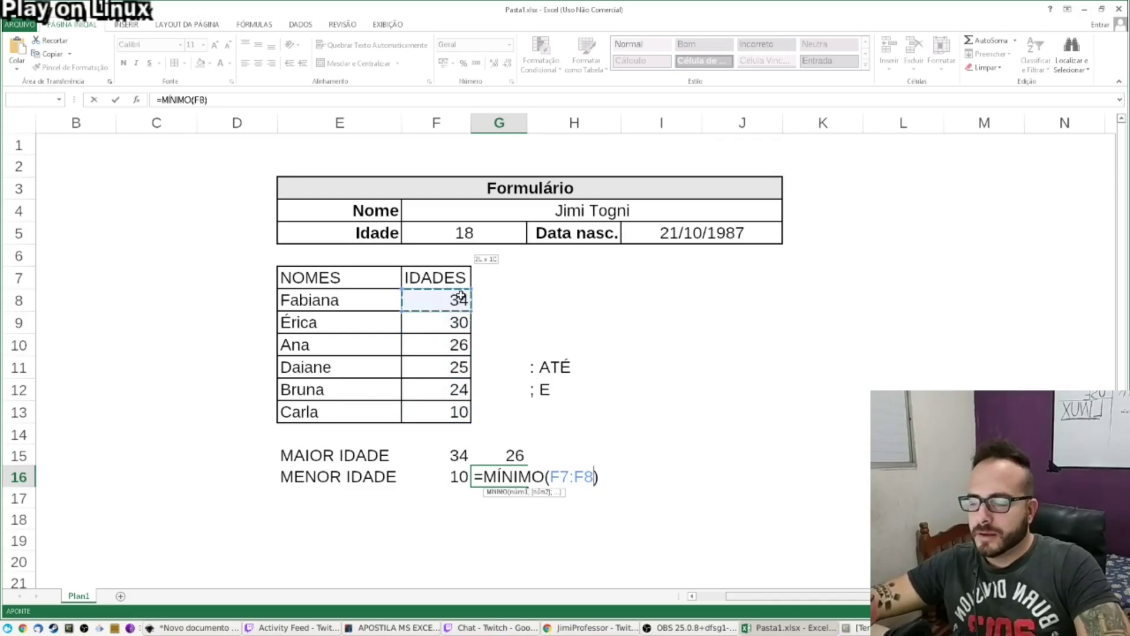
key("ctrl+shift+Down")
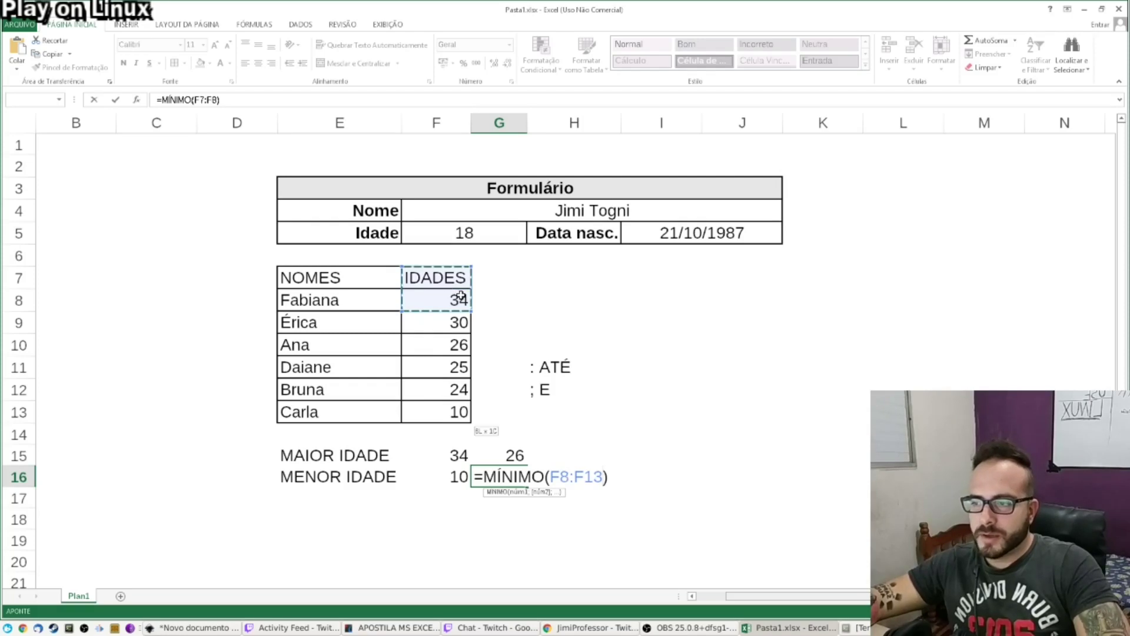
key("shift+Down")
key("shift+Down")
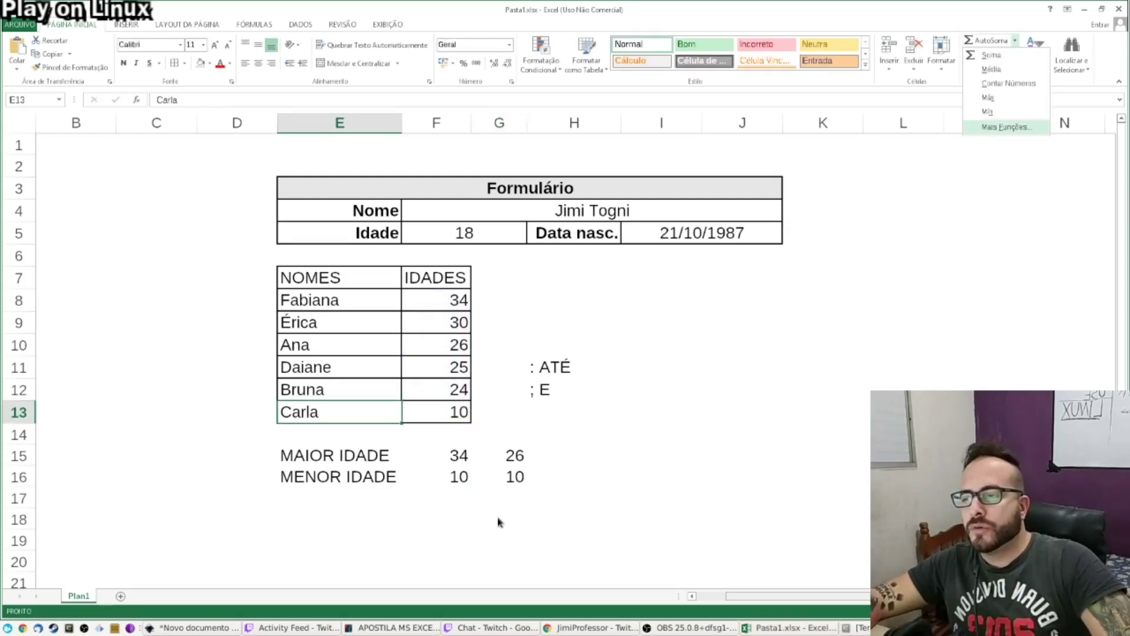
Go through the entries of the NOMES column one by one to count the people
key("Escape")
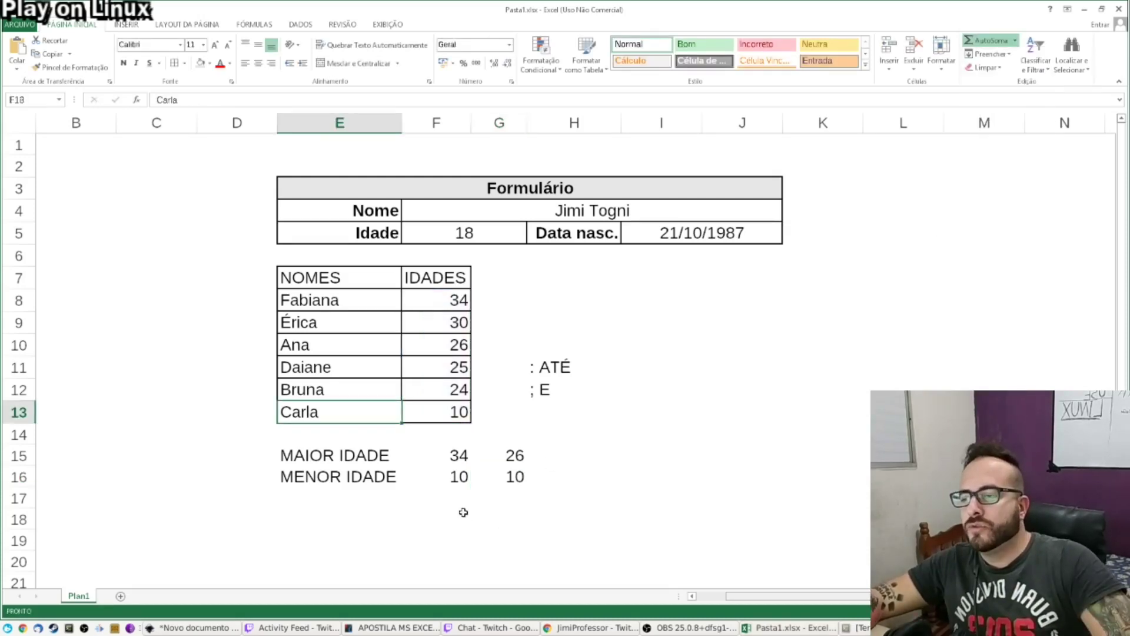
left_click(333, 494)
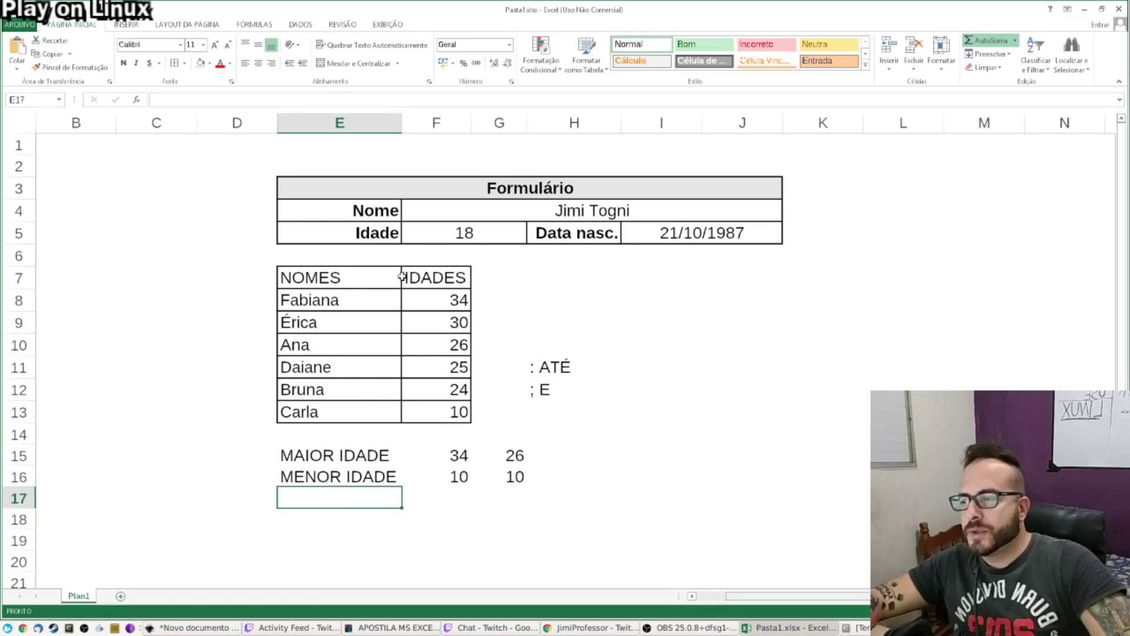
left_click(319, 301)
left_click(321, 322)
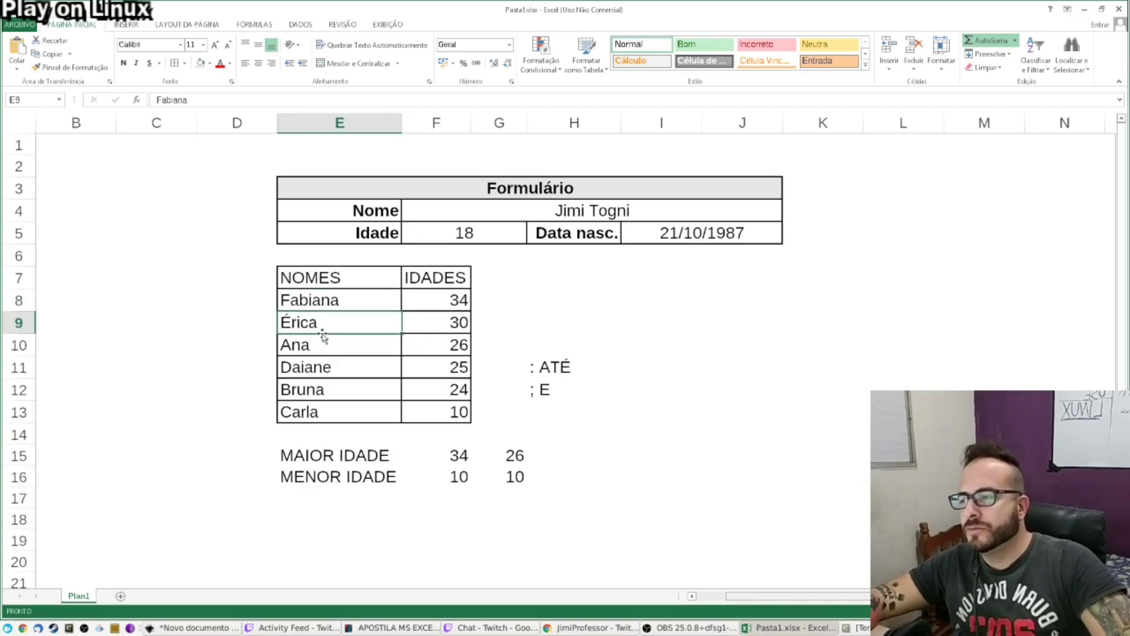
left_click(323, 346)
left_click(327, 369)
left_click(331, 412)
Enter the label QUANTIDADE DE PESSAS in cell E17, below MENOR IDADE
left_click(354, 499)
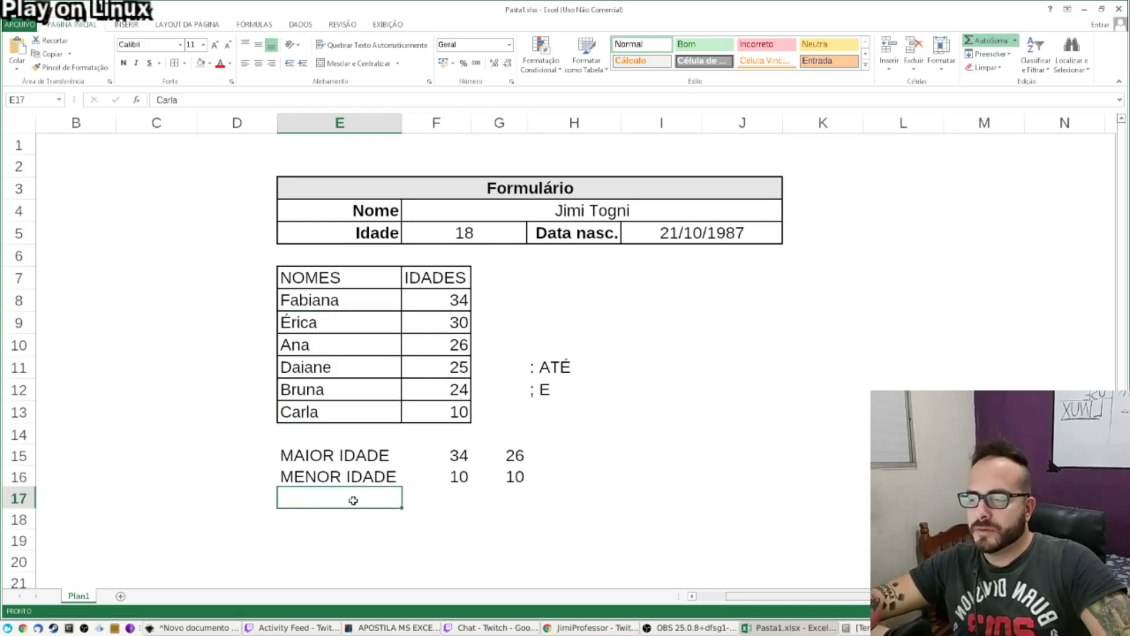
type("QUAN")
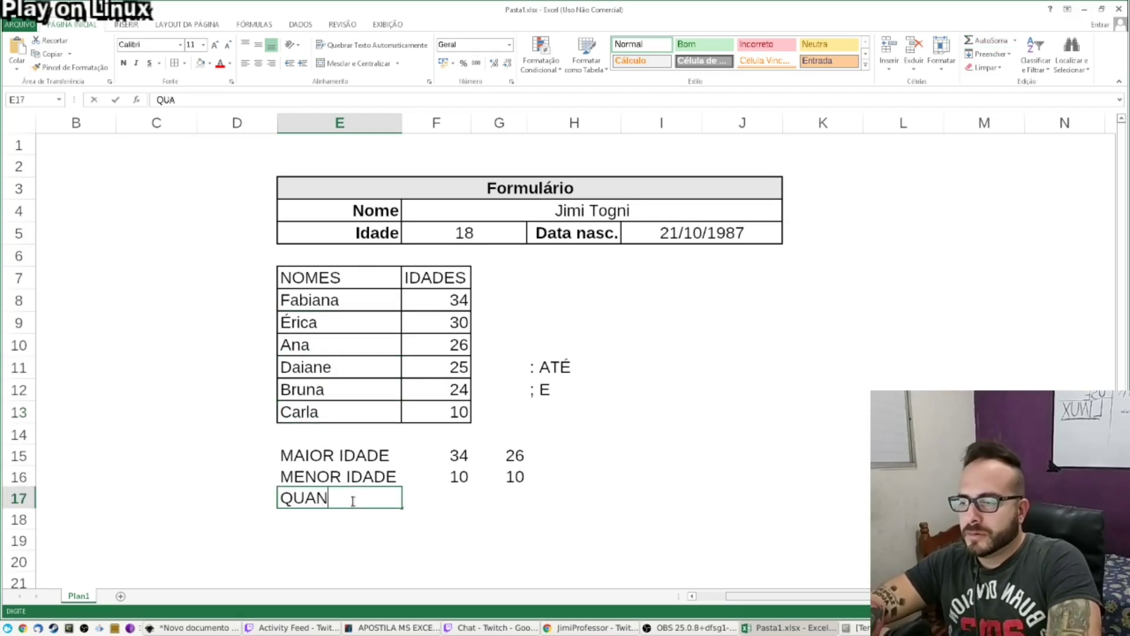
key("BackSpace")
type("NTIDADE DE PESSOS")
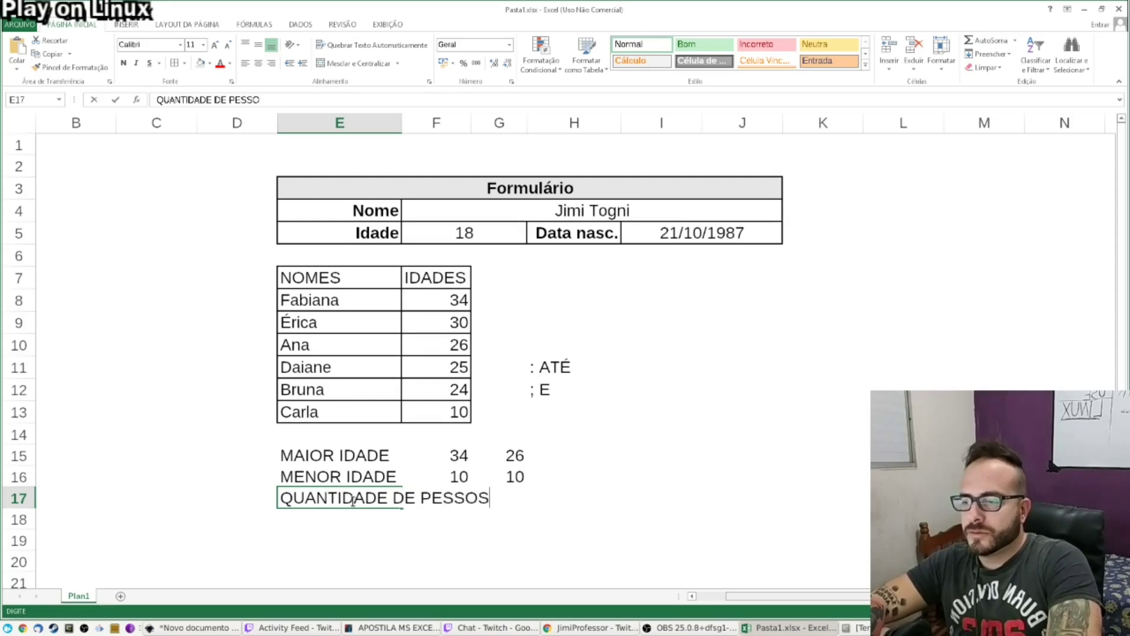
key("BackSpace")
key("BackSpace")
type("AS")
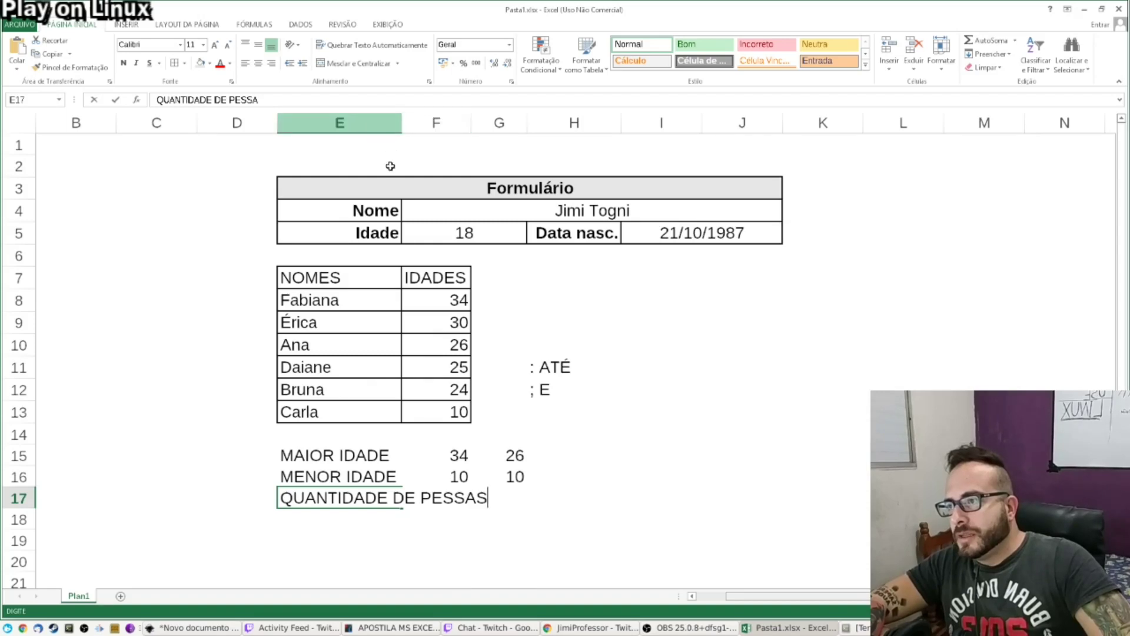
Auto-fit the width of column E to its longest label
left_click(381, 126)
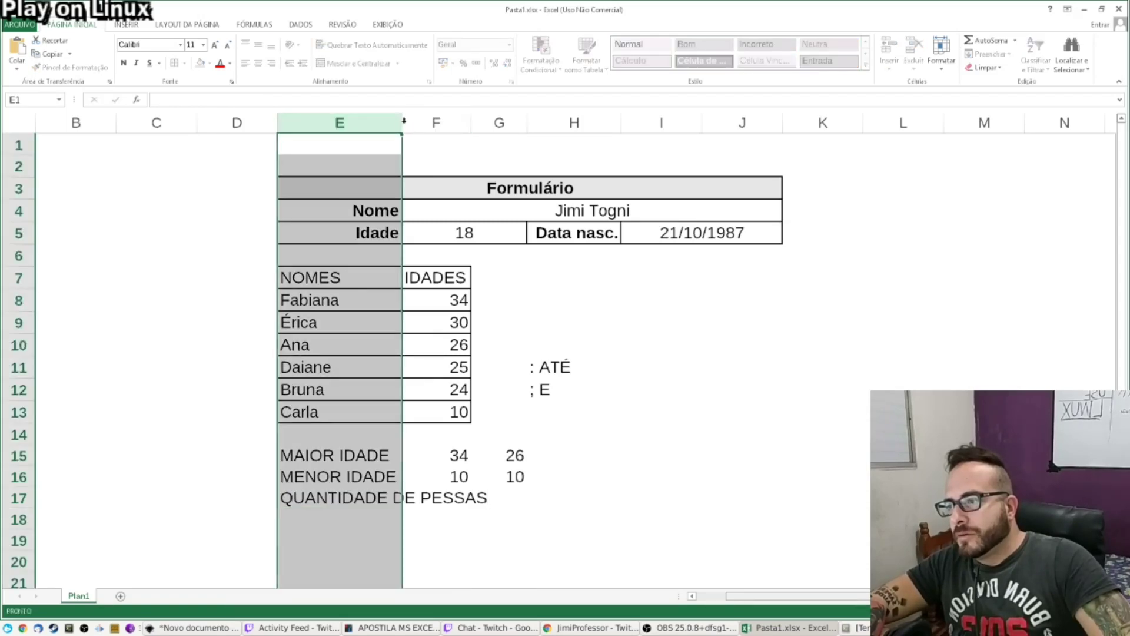
double_click(402, 122)
left_click(582, 489)
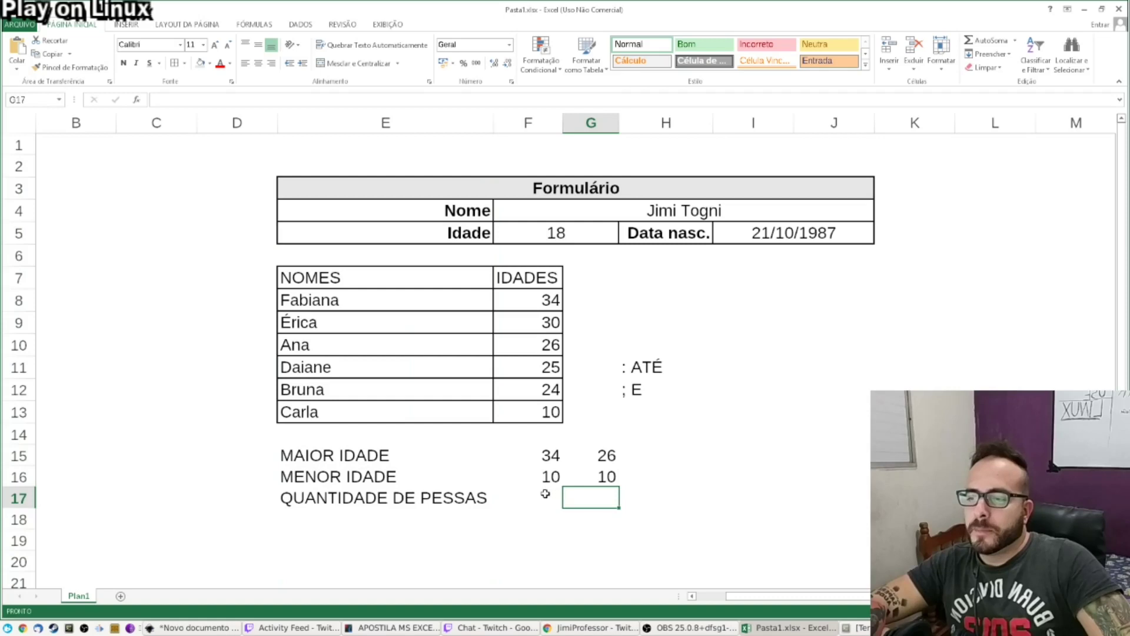
Go through the ages in the IDADES column cell by cell to see which values need counting
left_click(545, 493)
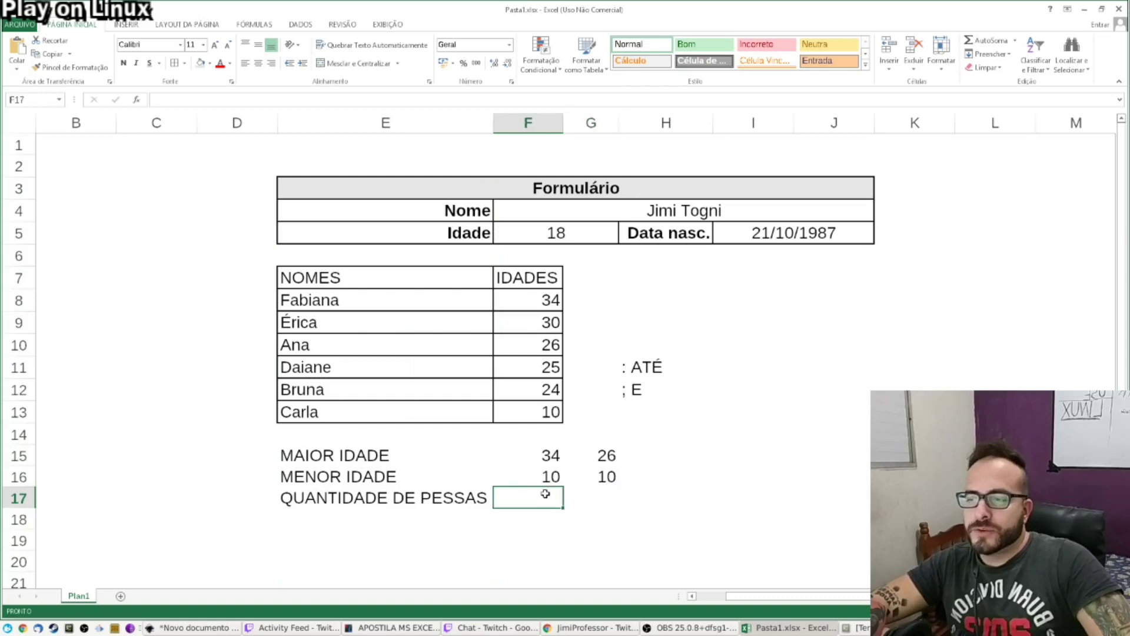
left_click(549, 300)
left_click(548, 323)
left_click(551, 343)
left_click(529, 300)
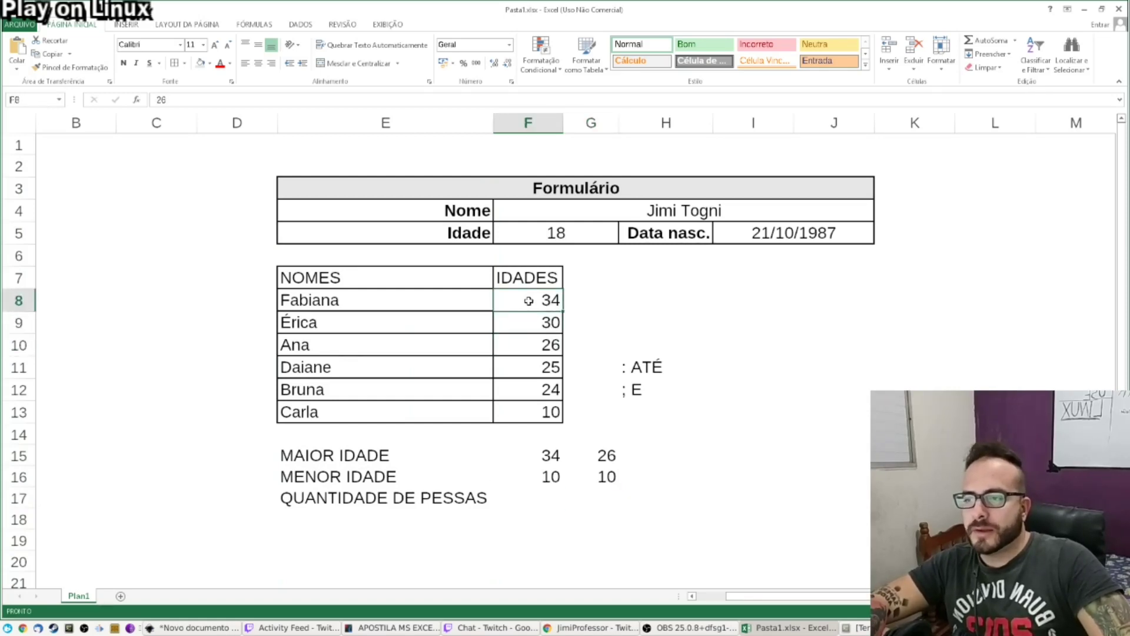
left_click(546, 318)
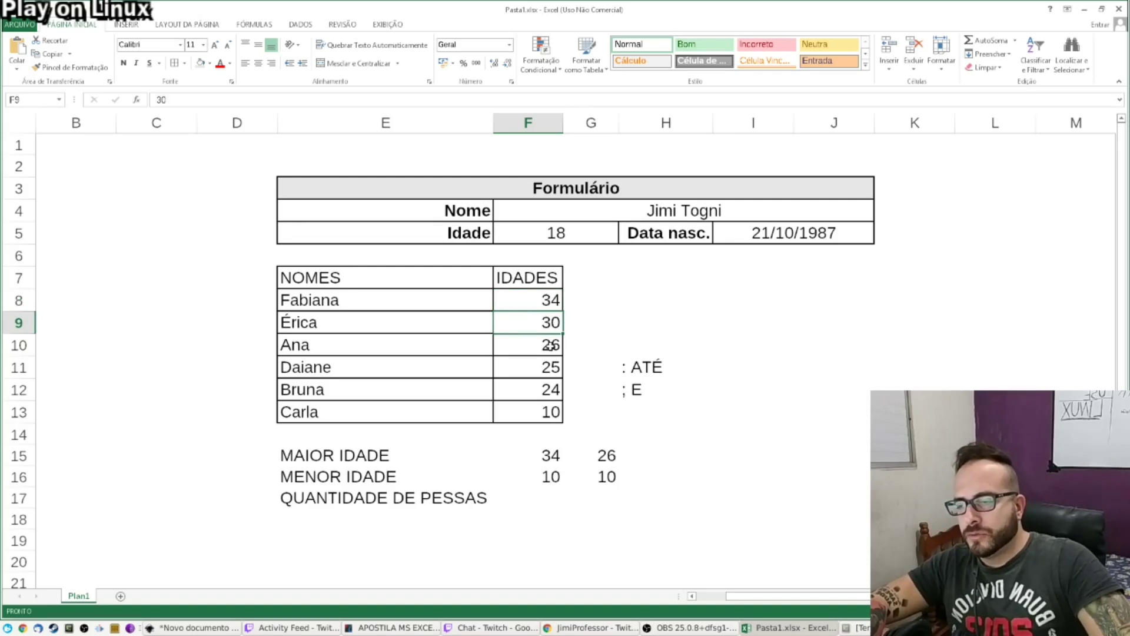
left_click(550, 345)
left_click(555, 368)
left_click(556, 391)
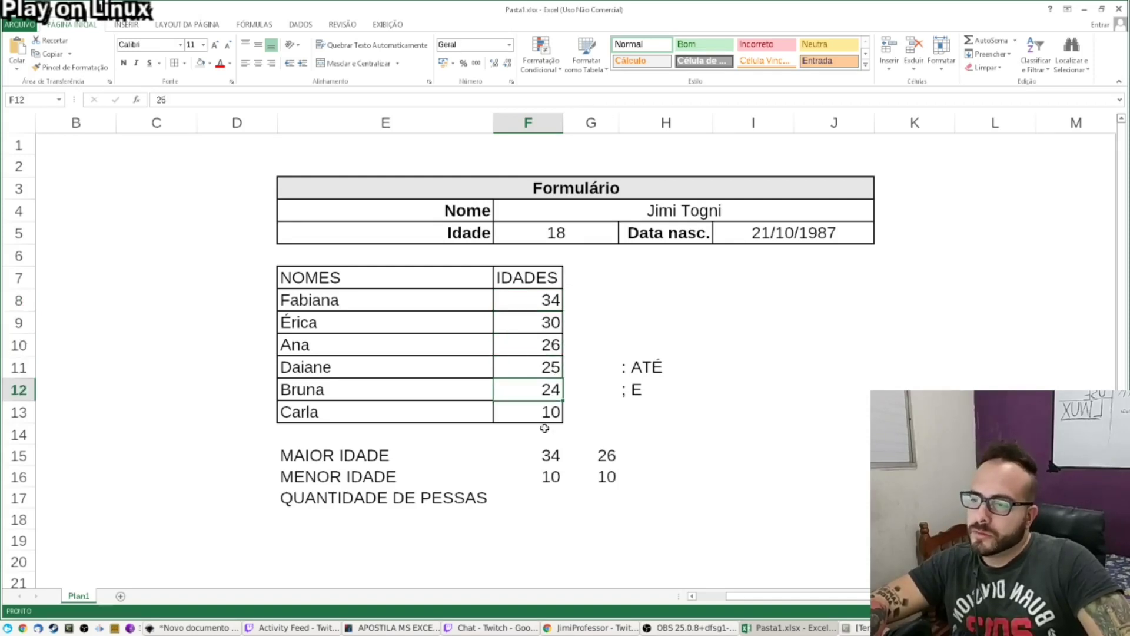
Insert the CONT.NÚM function over F8:F14 in cell F17, beside QUANTIDADE DE PESSAS, and confirm it
left_click(531, 495)
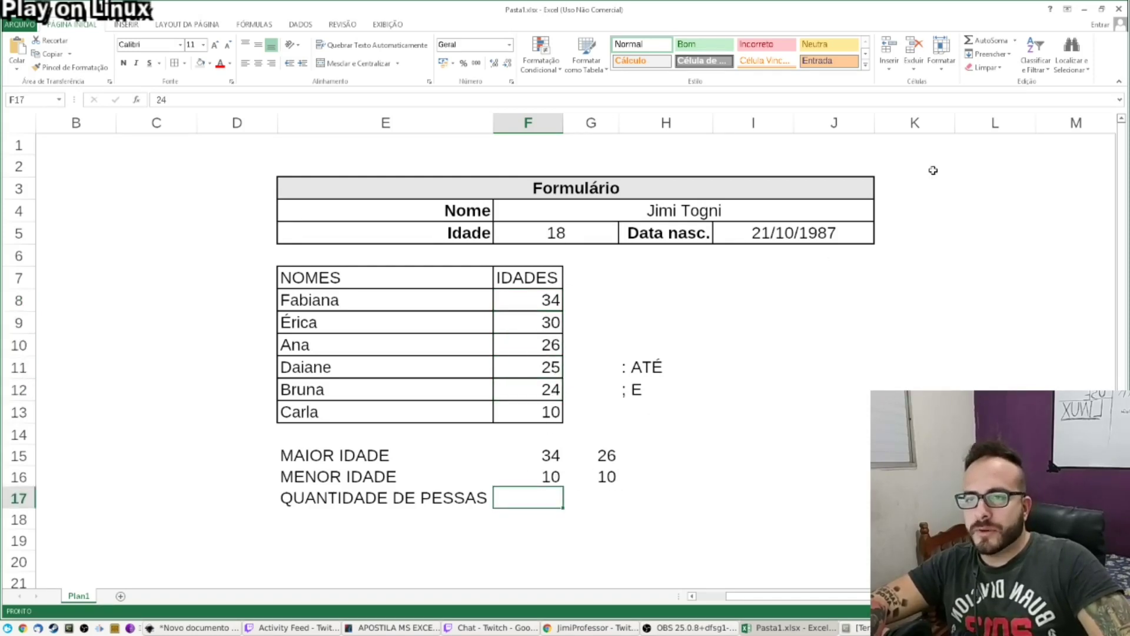
left_click(1014, 45)
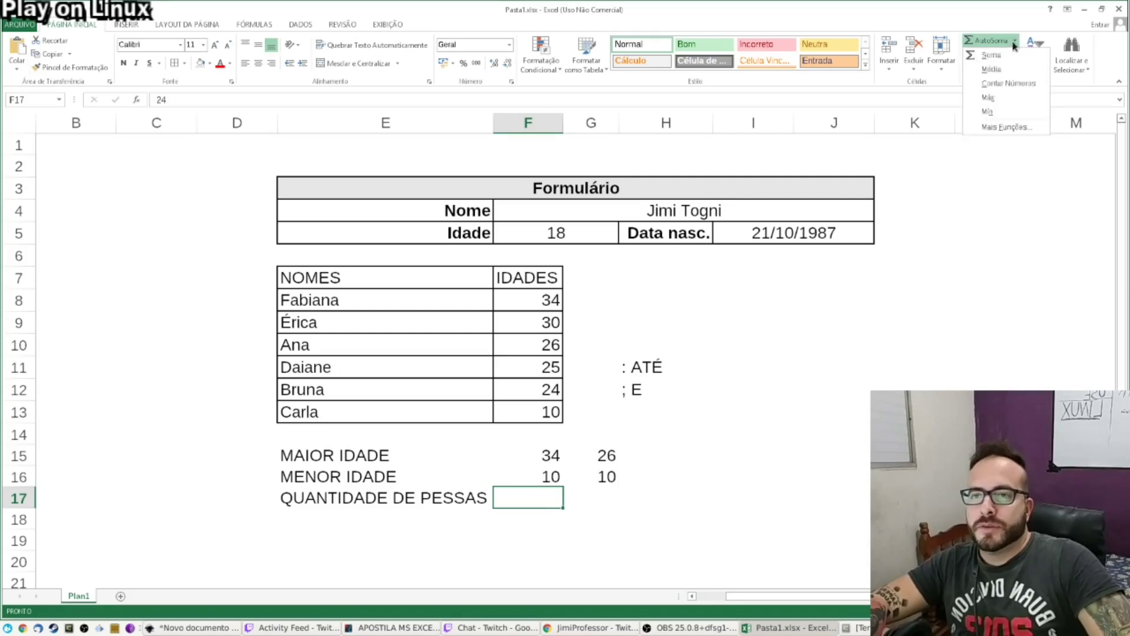
left_click(1013, 87)
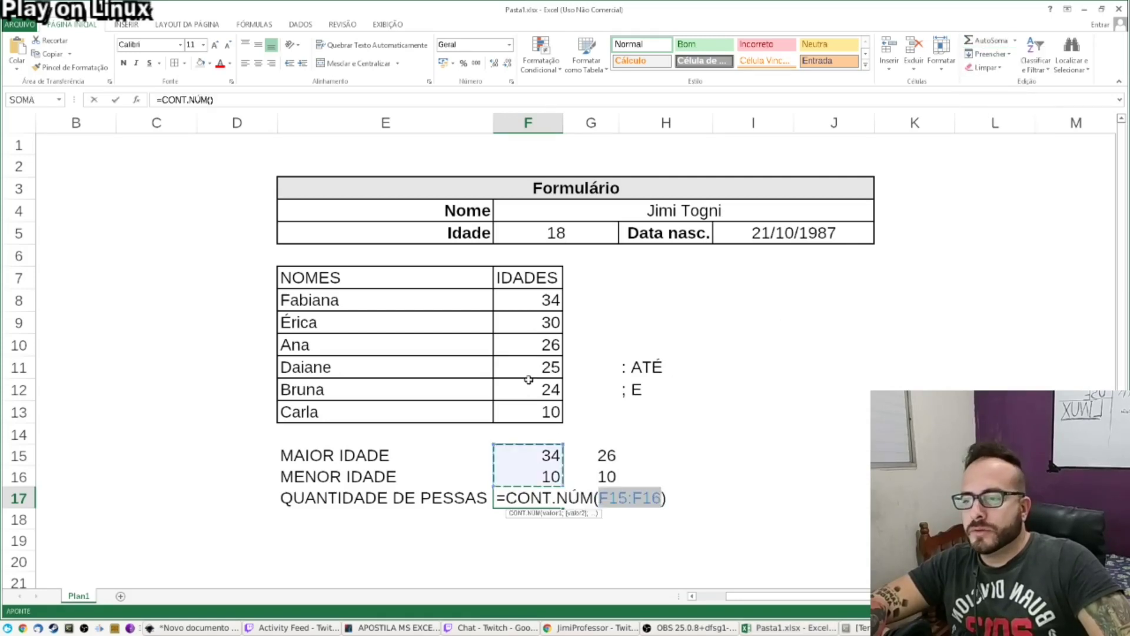
left_click_drag(537, 297, 540, 429)
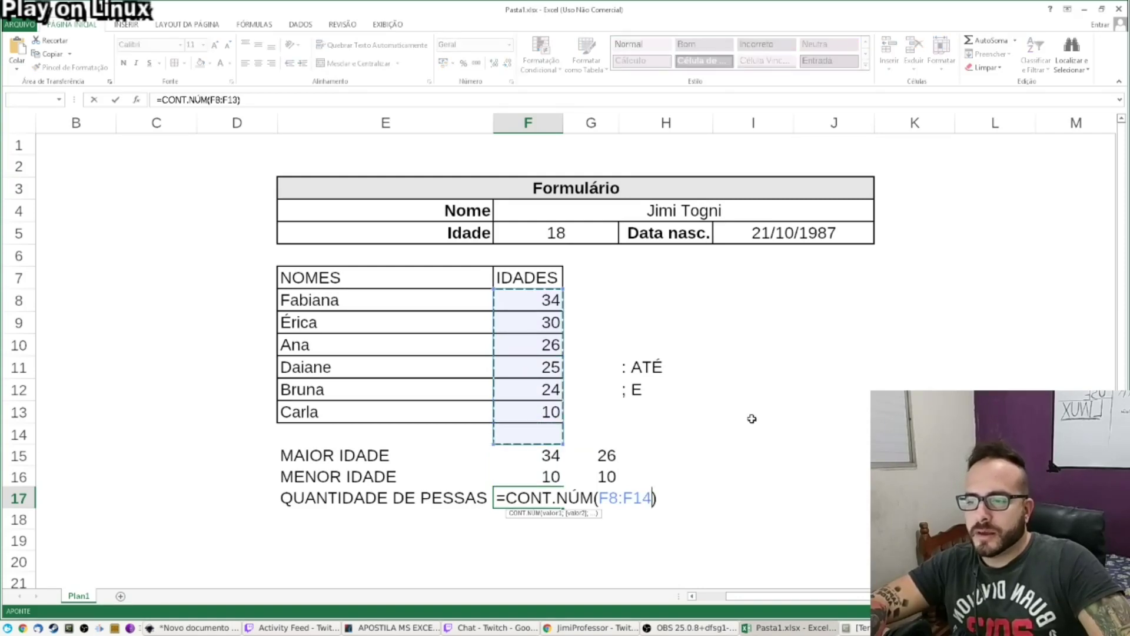
key("Return")
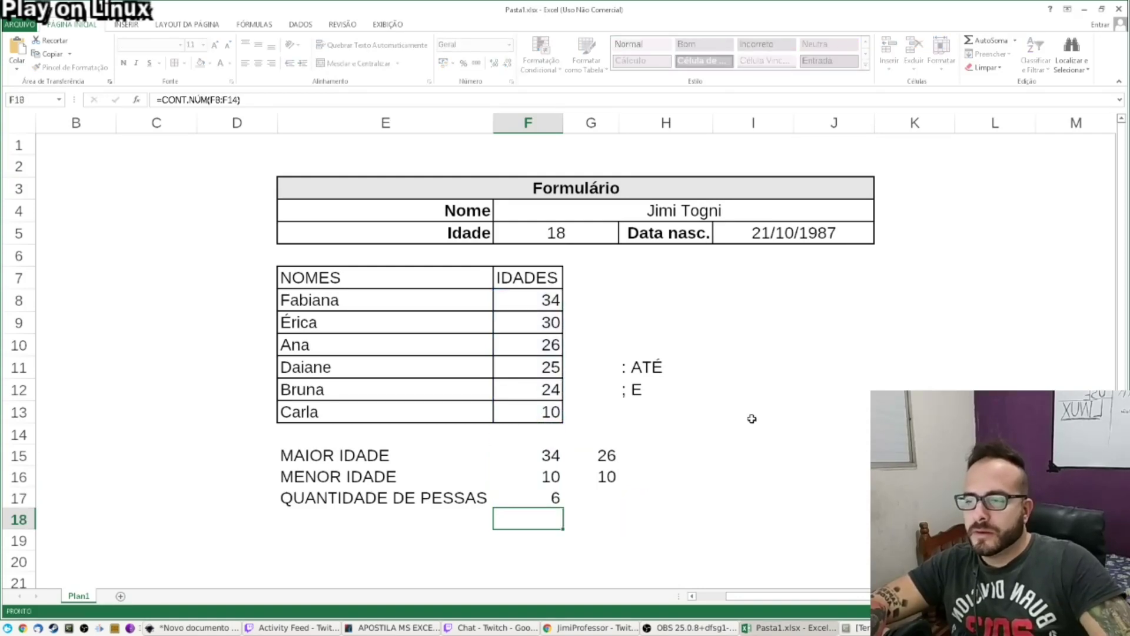
Check the count in F17 against the names listed in column E
left_click(496, 502)
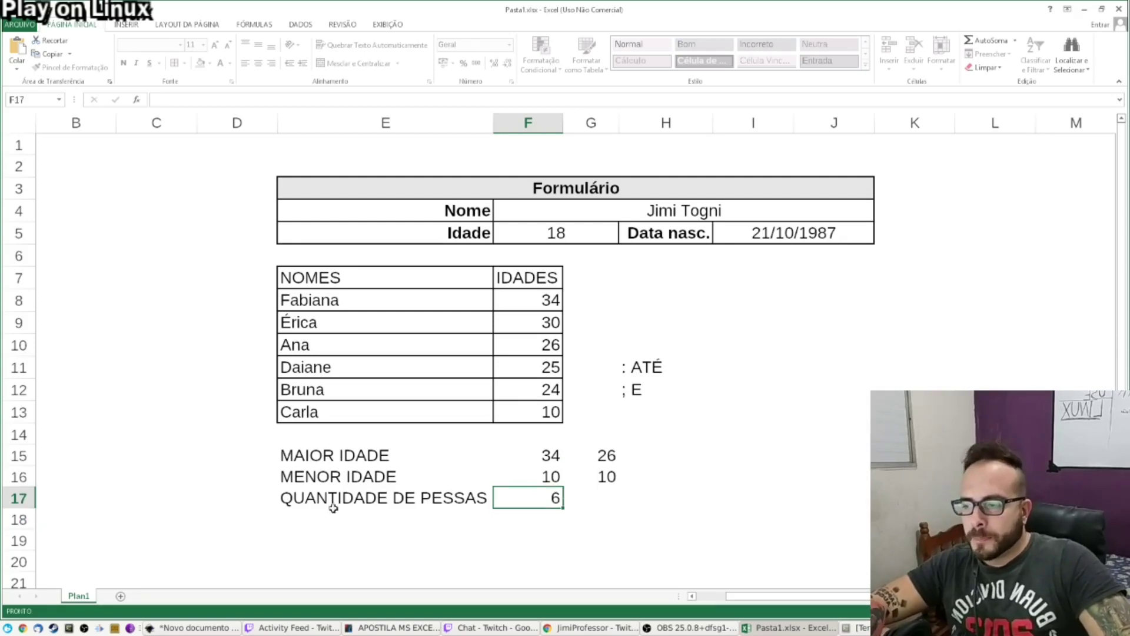
left_click_drag(326, 413, 312, 304)
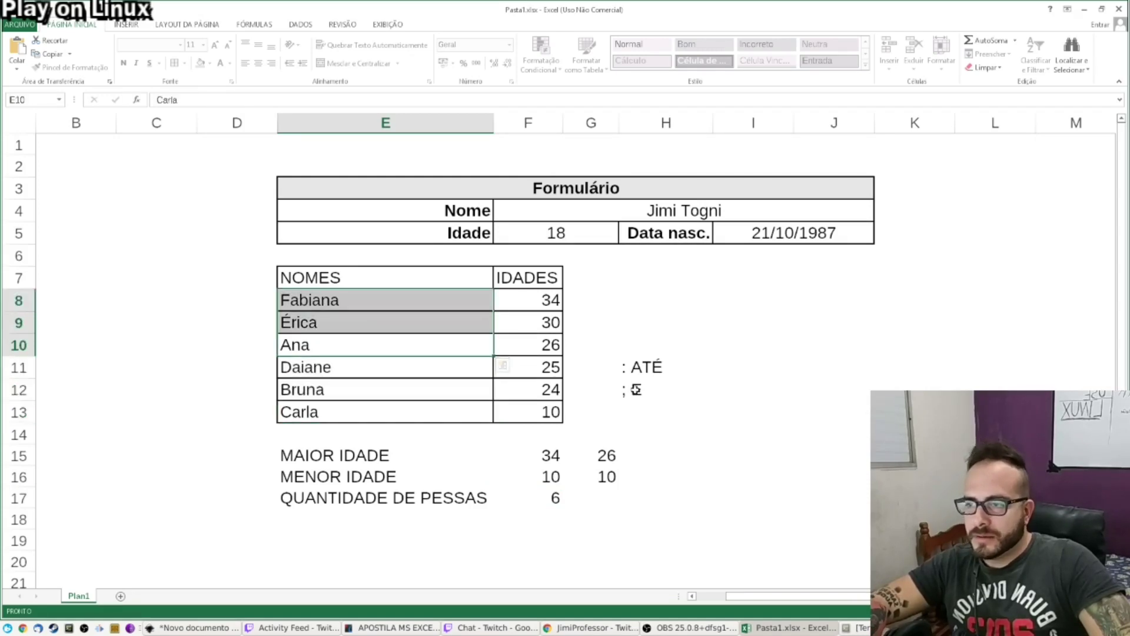
left_click(504, 497)
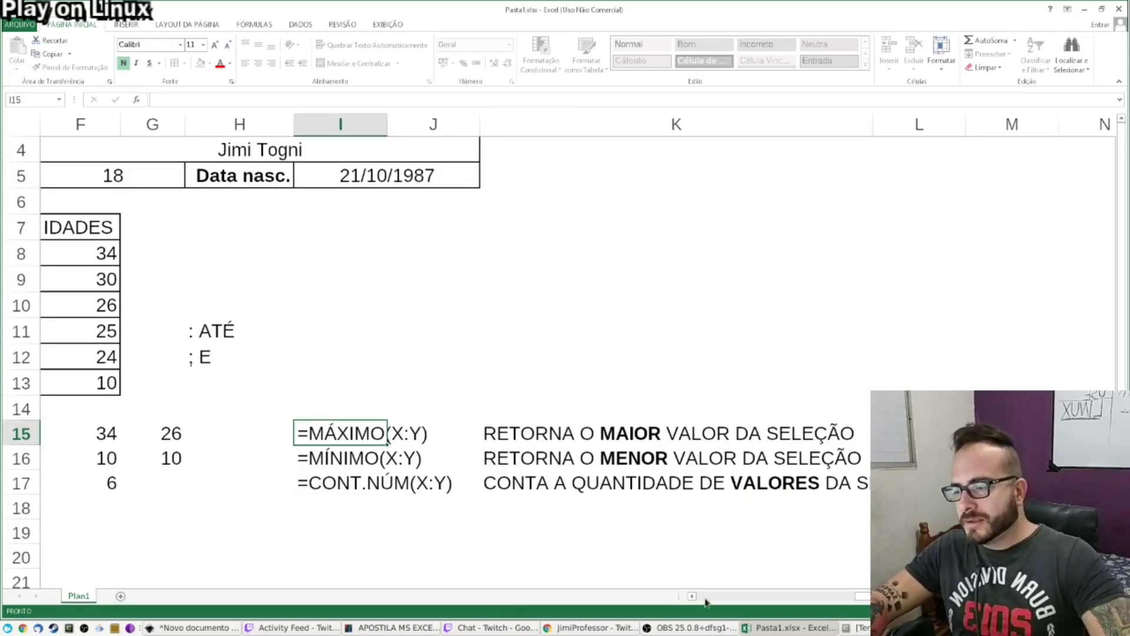
Examine the MÁXIMO formulas in F15 and G15, comparing the colon range with the semicolon-separated cells
scroll(861, 600, "left", 1)
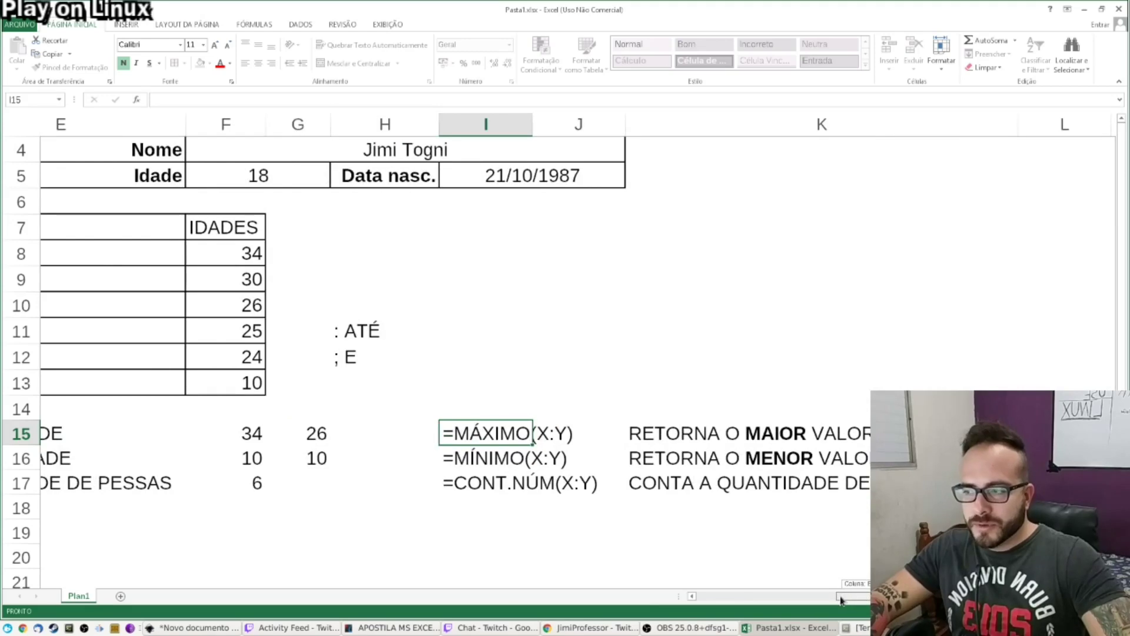
double_click(346, 430)
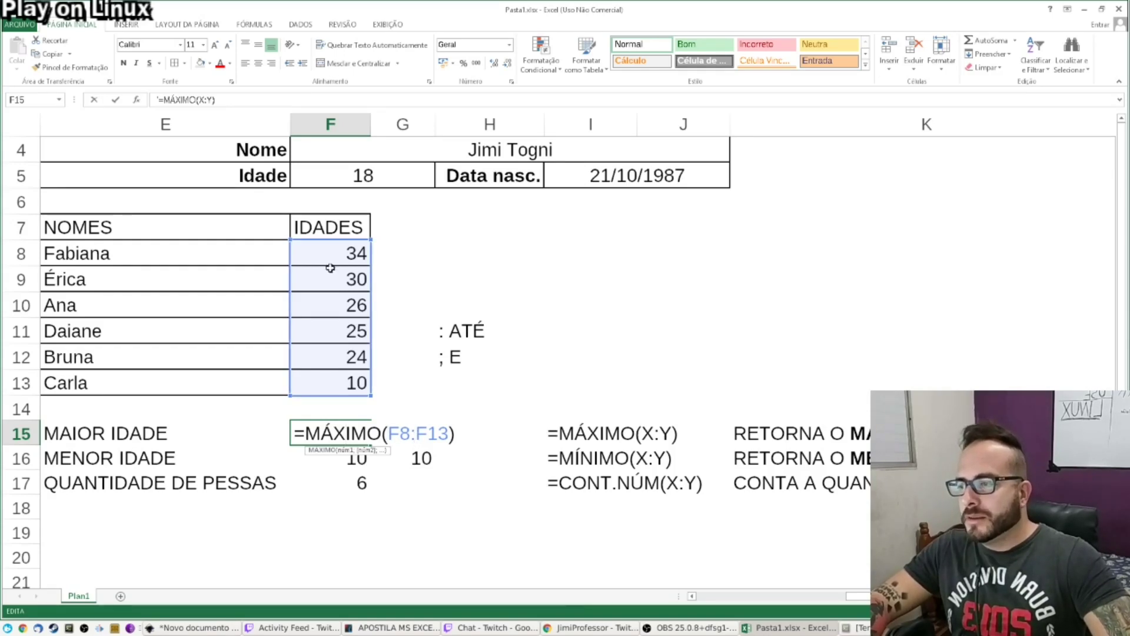
left_click(339, 461)
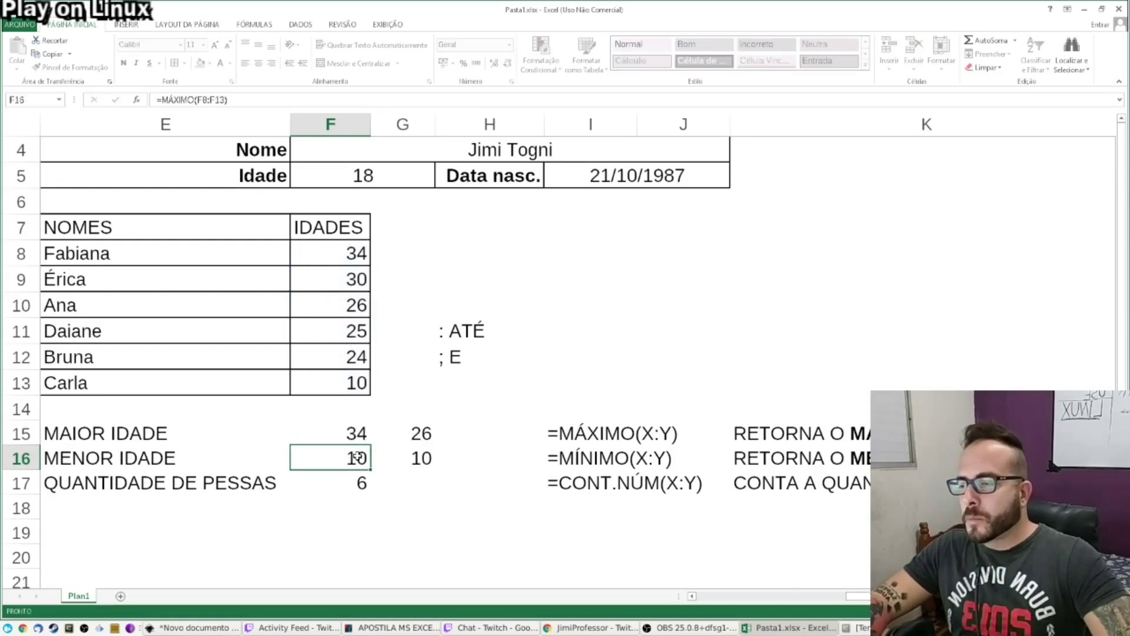
double_click(414, 436)
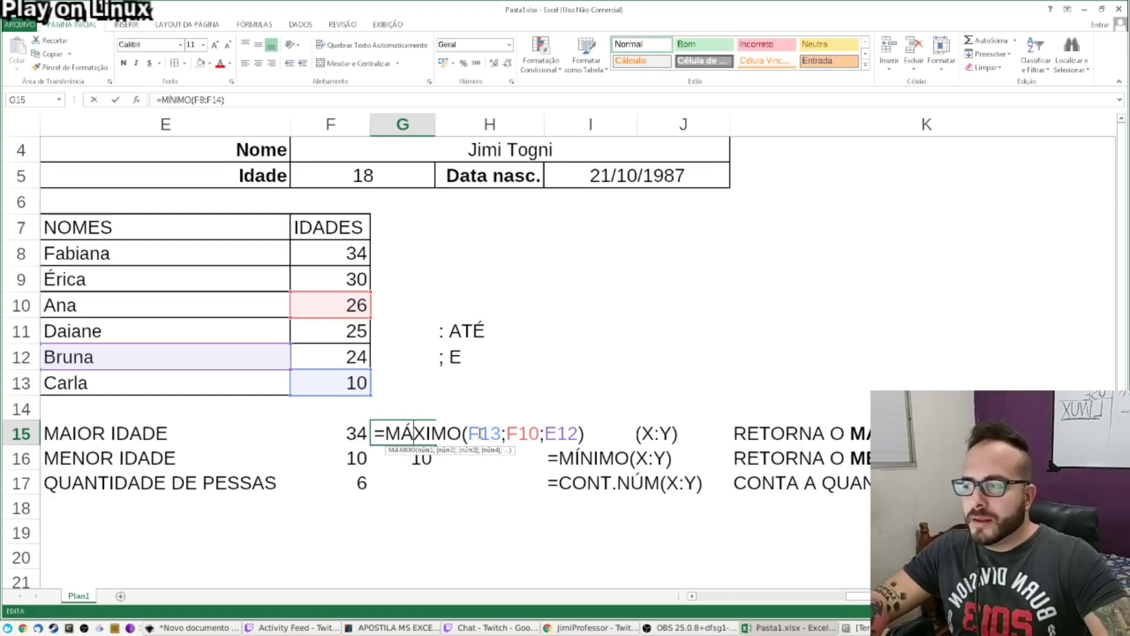
left_click(488, 434)
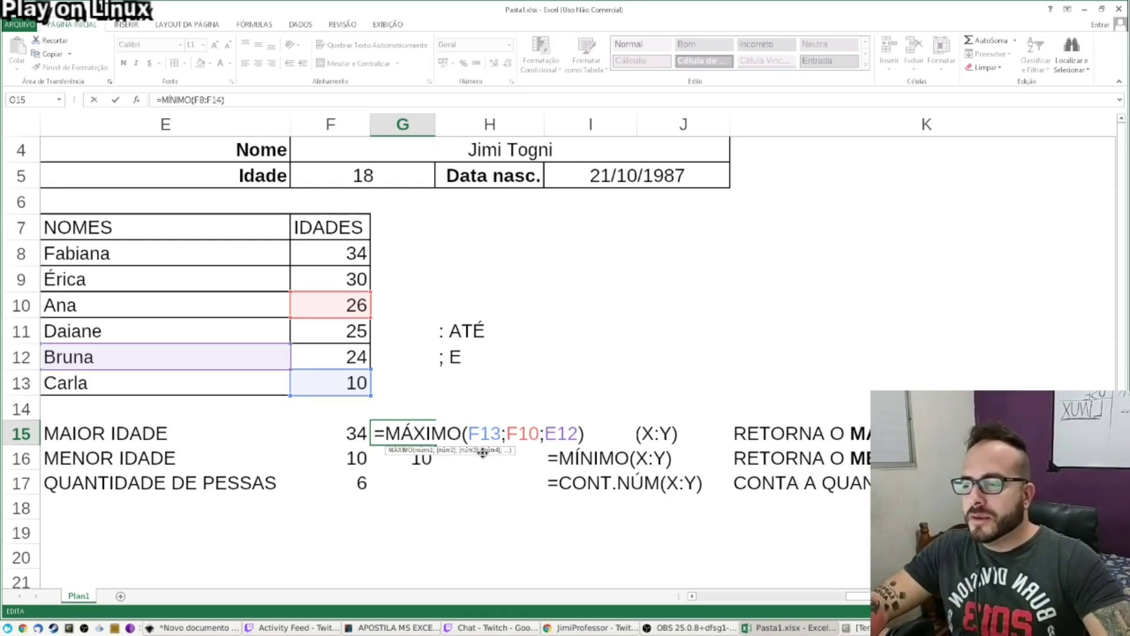
key("ctrl+Return")
Examine the range used by the MÍNIMO formula in F16, leaving the cell without changes
left_click(347, 456)
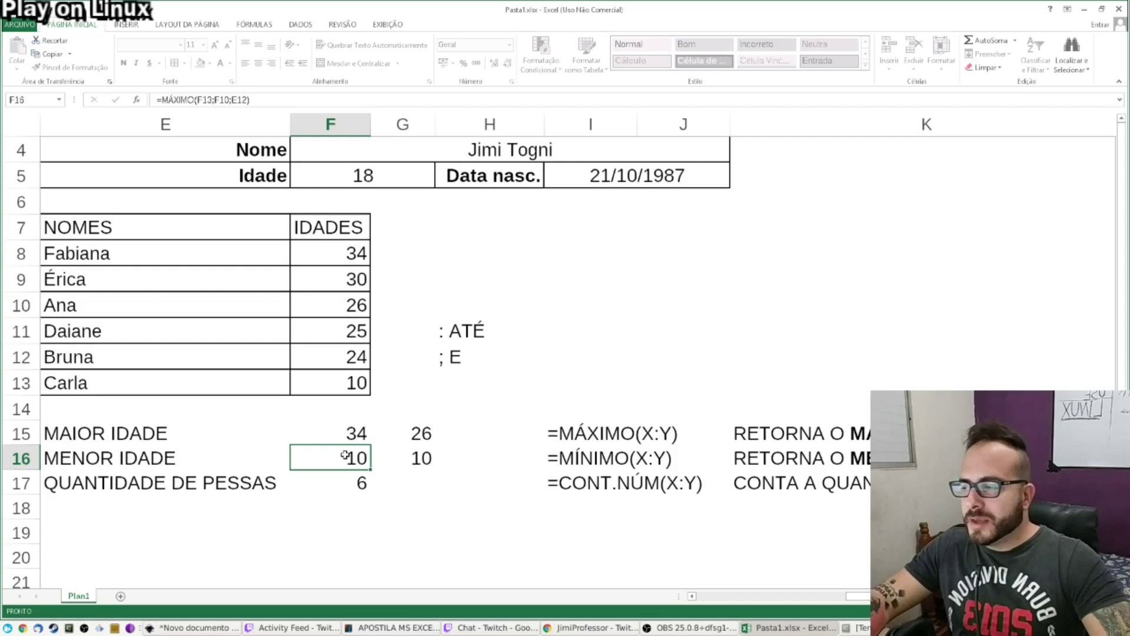
double_click(345, 456)
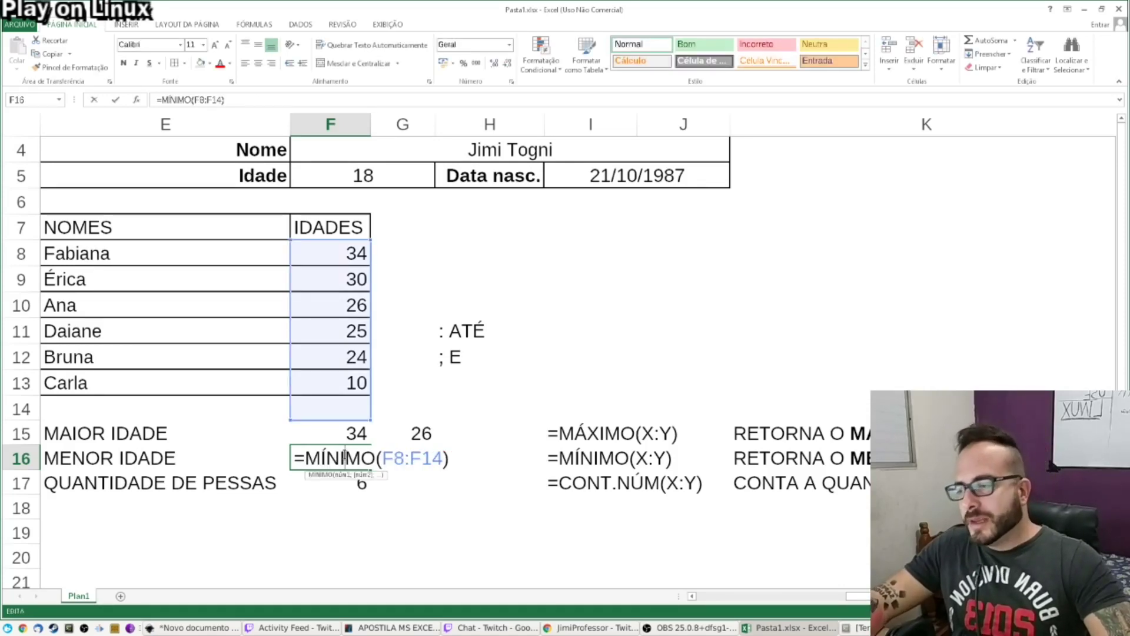
left_click_drag(384, 458, 443, 458)
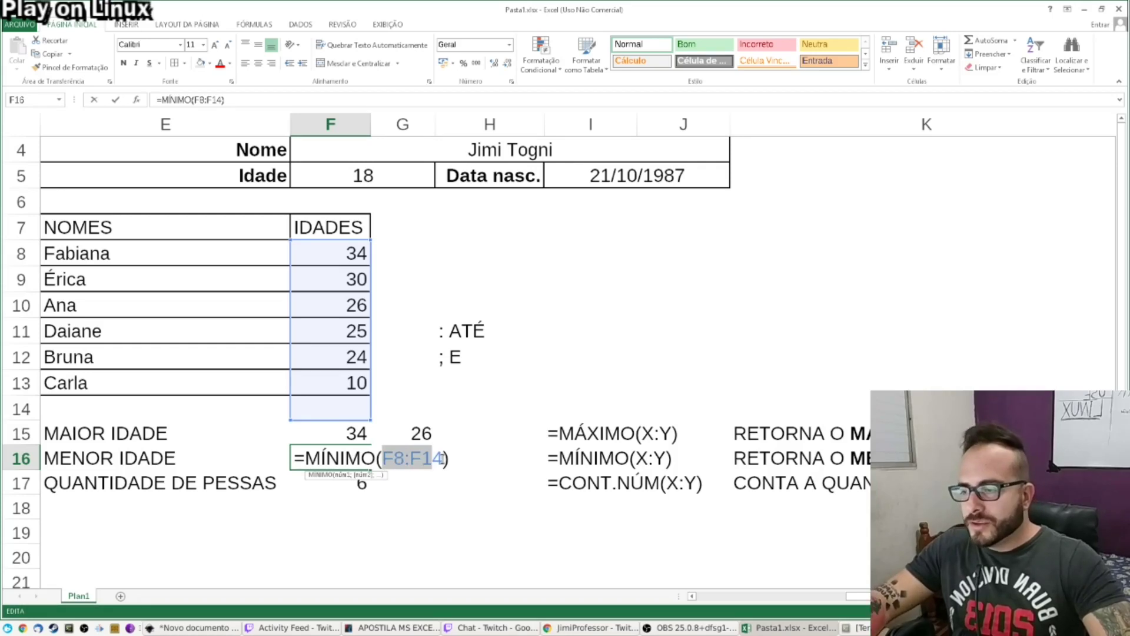
key("Escape")
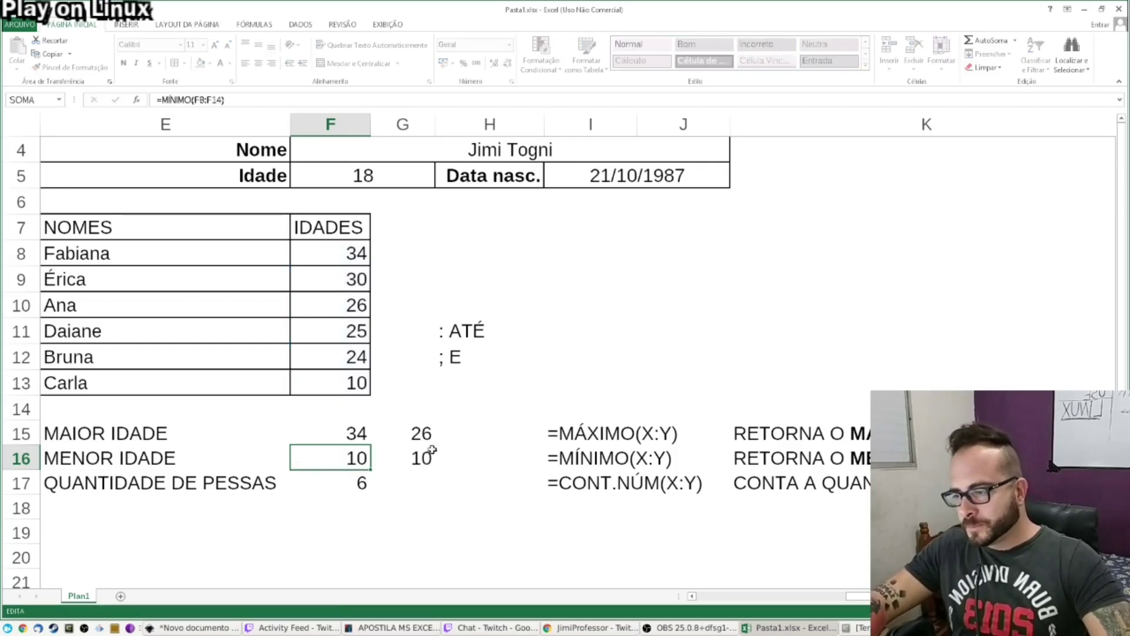
Replace the colon with a semicolon in G16's MÍNIMO formula so its arguments read F8;F15
left_click(416, 456)
double_click(418, 456)
left_click_drag(470, 458, 512, 455)
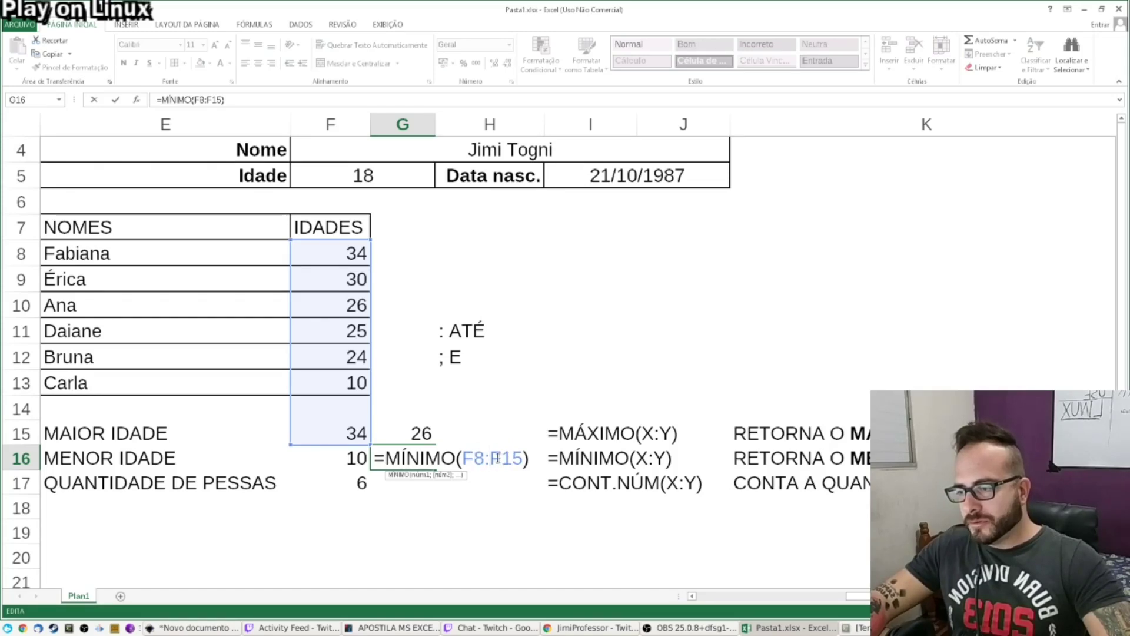
left_click(492, 458)
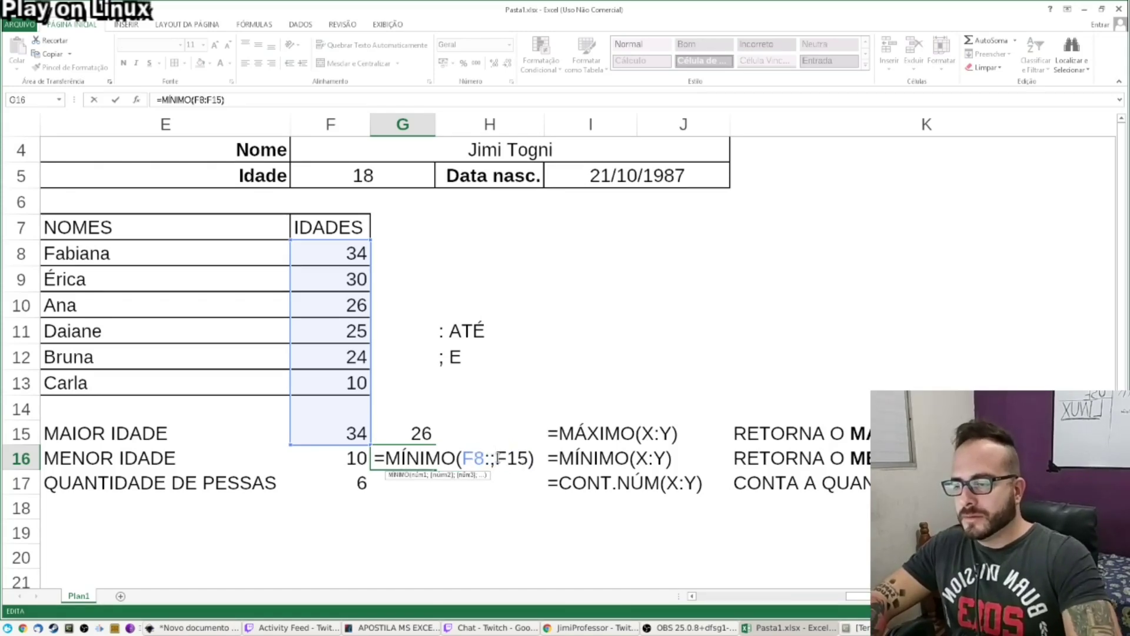
key("BackSpace")
type(";")
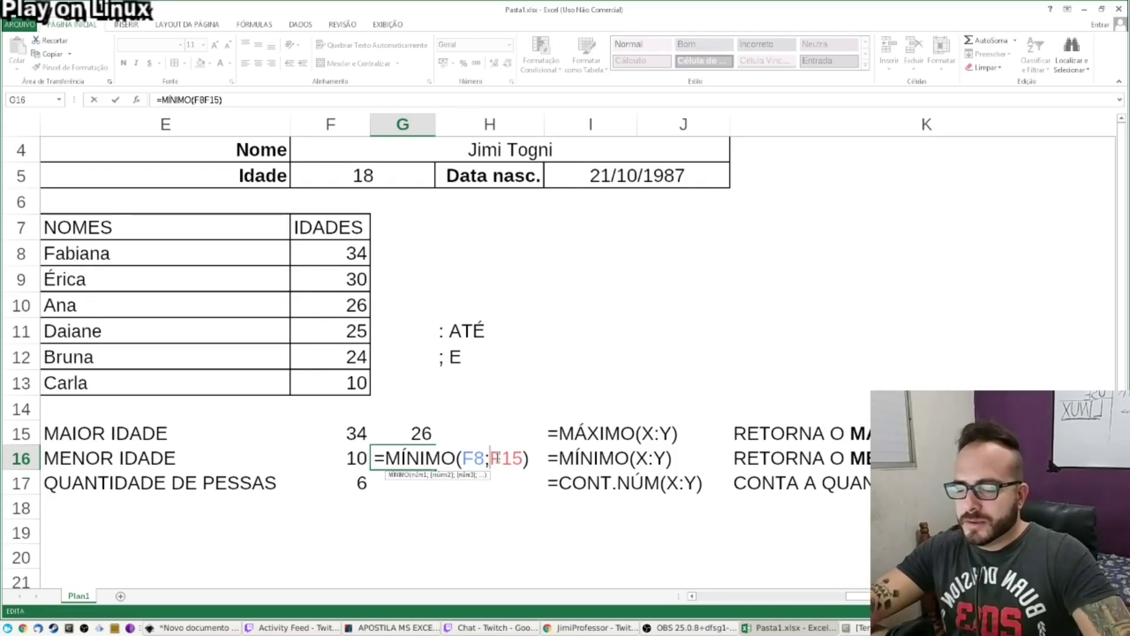
Add cells F11 and F9 as semicolon-separated arguments to G16's MÍNIMO formula and confirm =MÍNIMO(F8;F15;F11;F9)
left_click(527, 458)
key("Left")
type(";")
left_click(342, 322)
type(";")
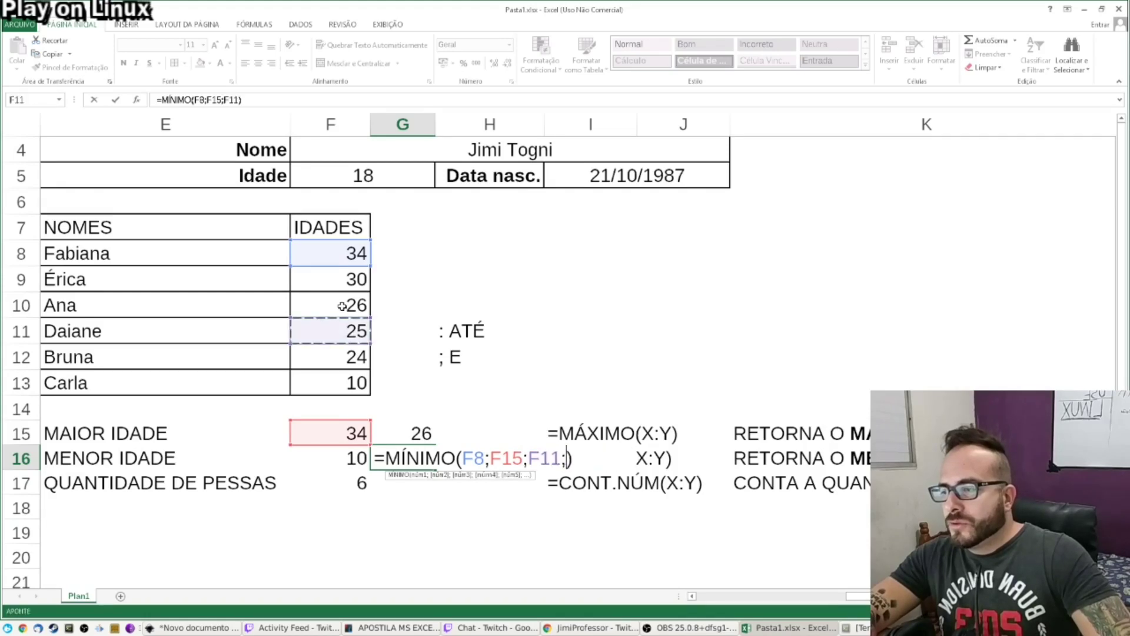
left_click(343, 280)
type(";")
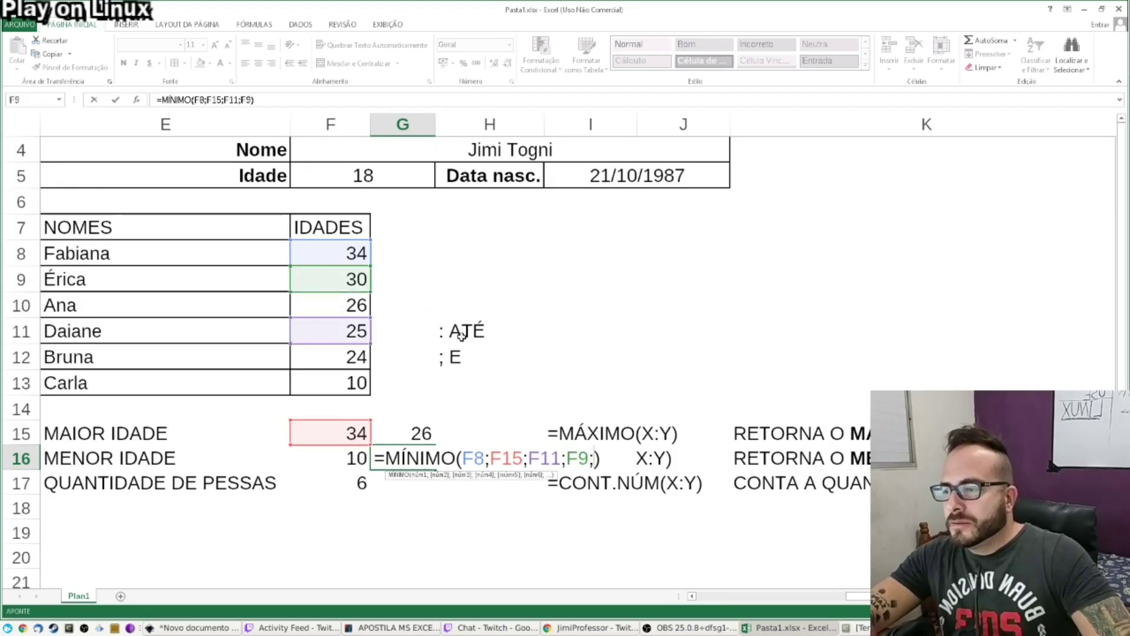
key("BackSpace")
key("Return")
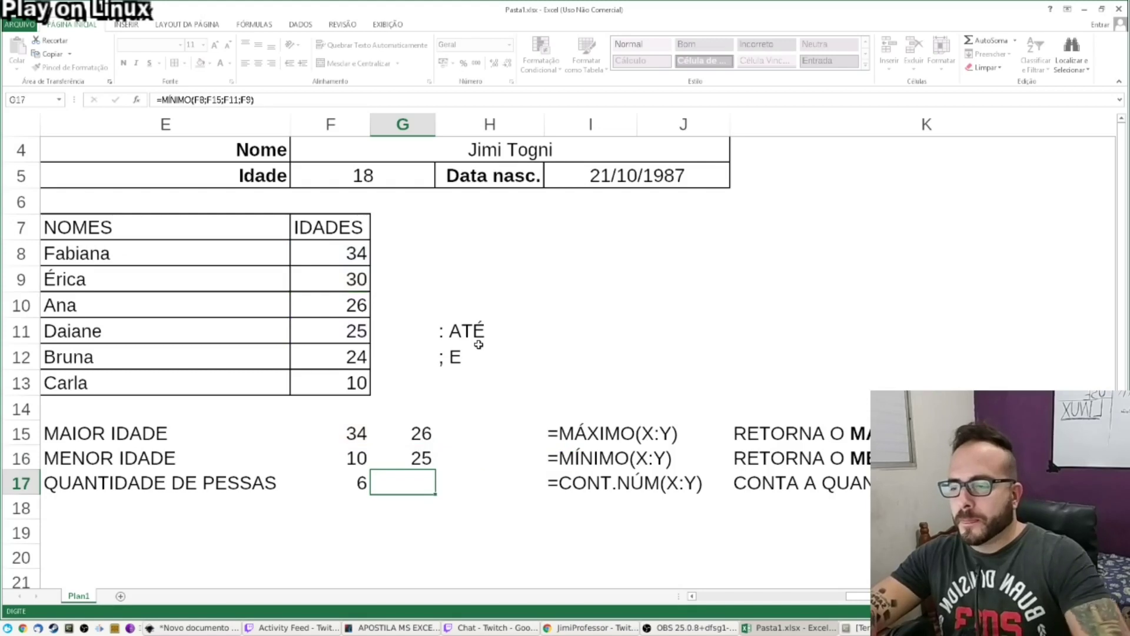
Examine the CONT.NÚM formula in F17 and the syntax notes and descriptions of the three functions in rows 15 to 17
left_click(223, 480)
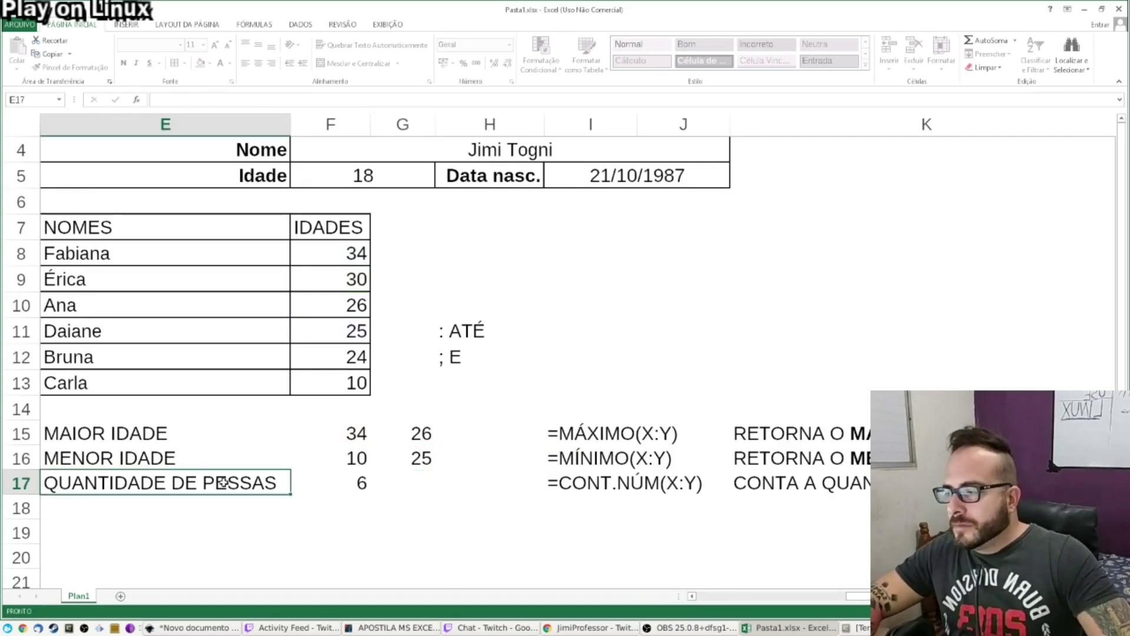
left_click(326, 480)
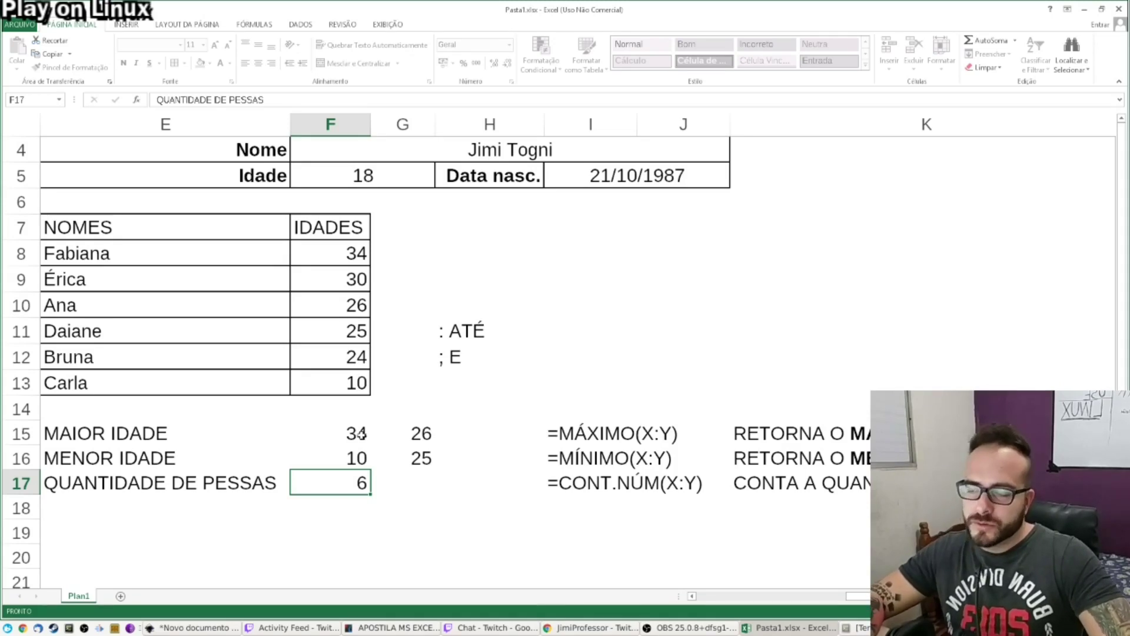
left_click(846, 488)
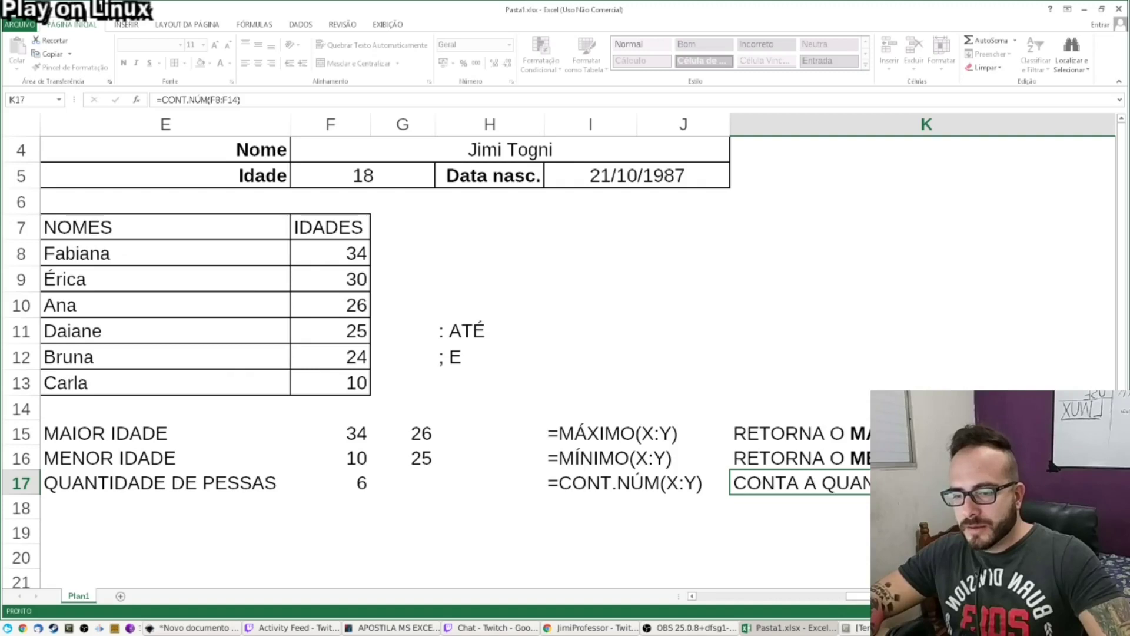
scroll(577, 306, "right", 1)
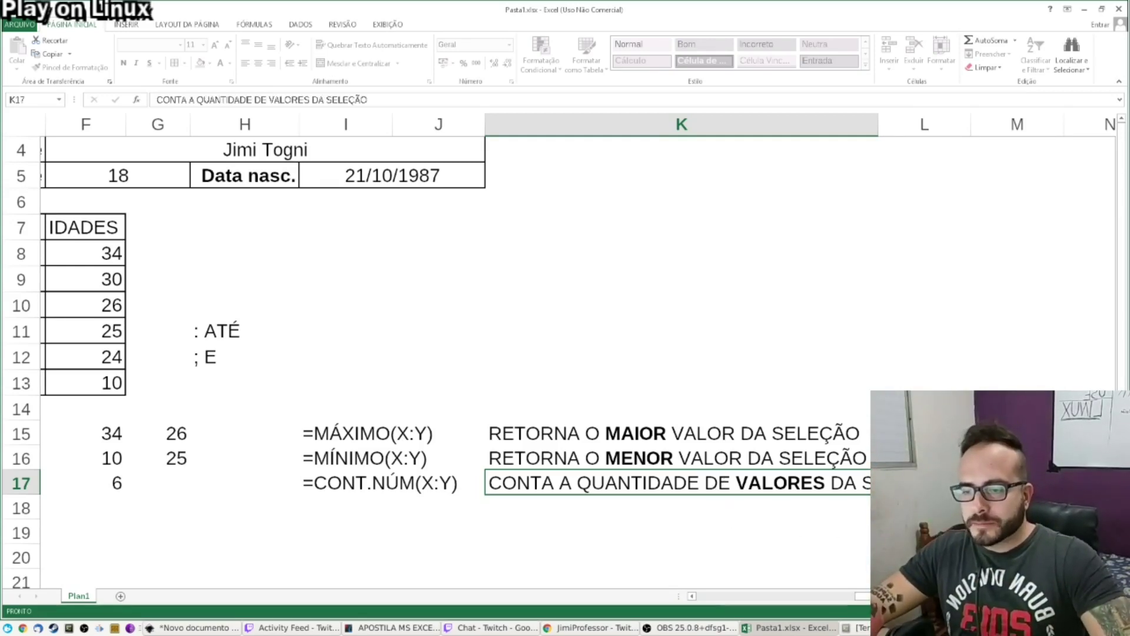
scroll(575, 304, "left", 5)
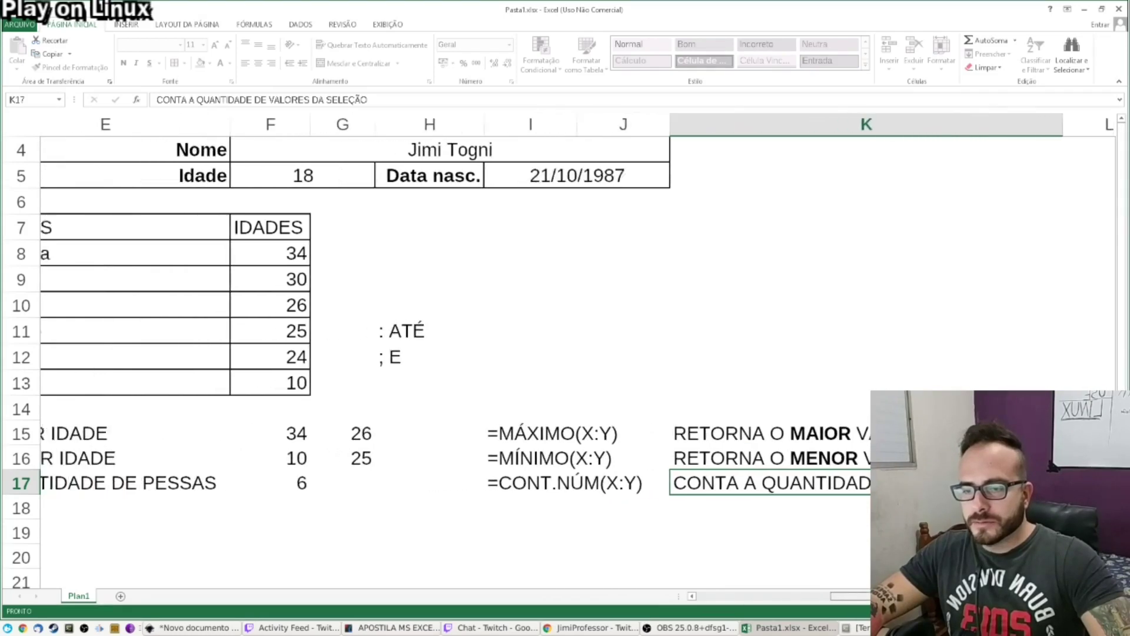
scroll(523, 464, "left", 2)
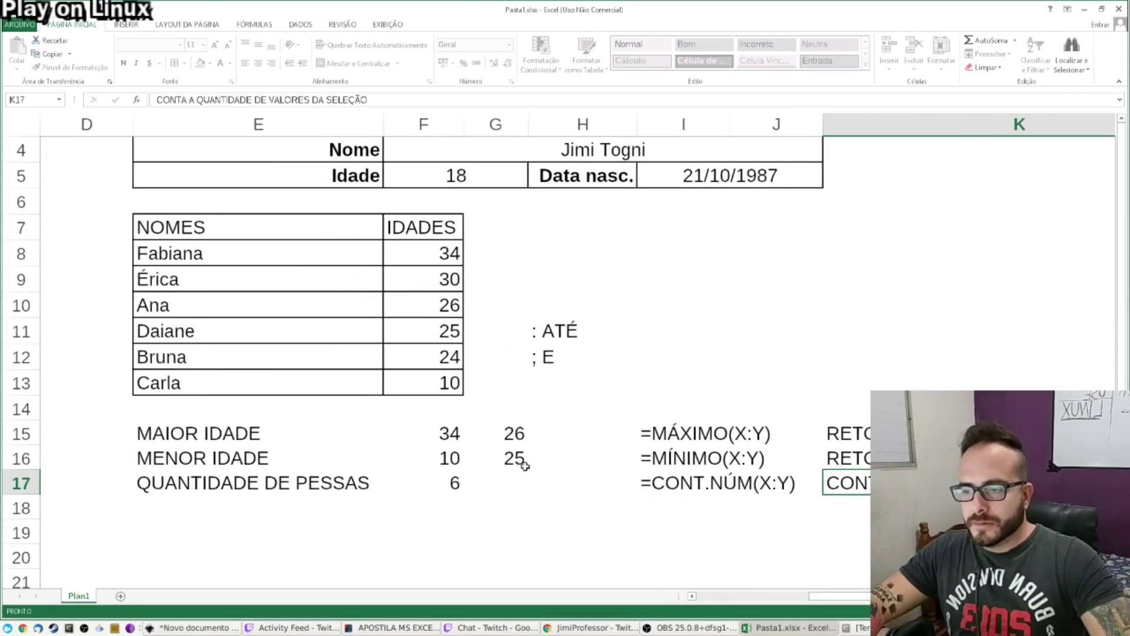
left_click(670, 448)
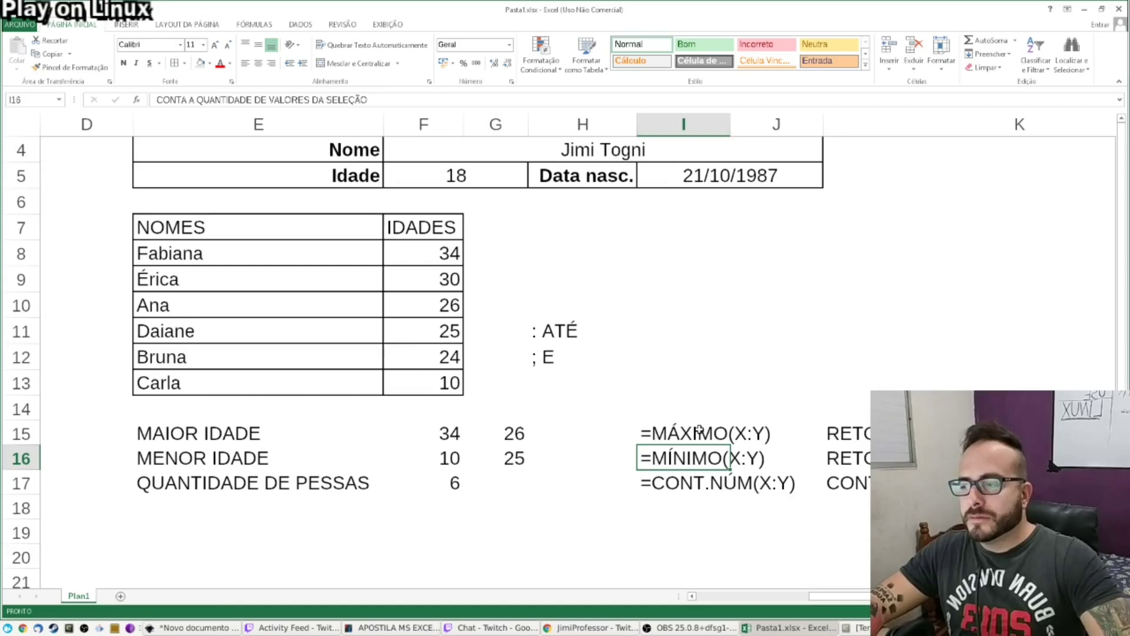
left_click_drag(860, 597, 931, 596)
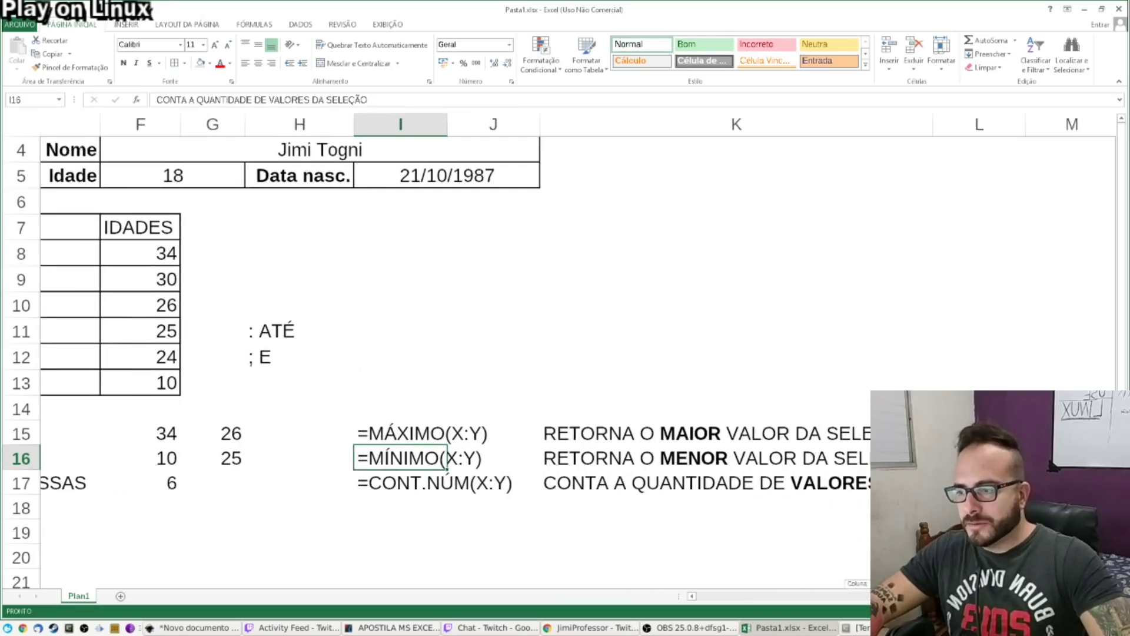